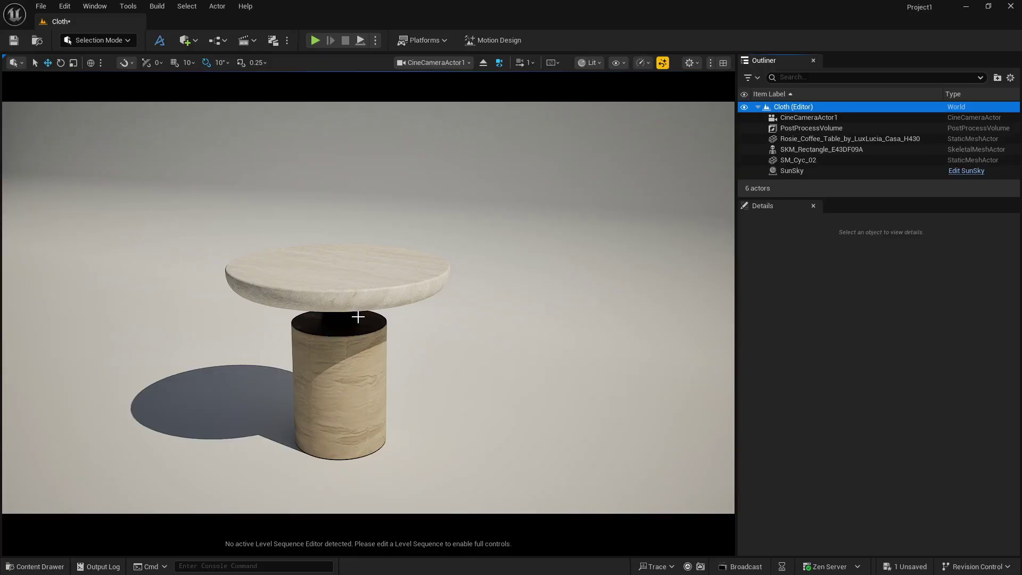
- Switch to Modeling mode and place a new rectangle on the centre of the table top
click(38, 567)
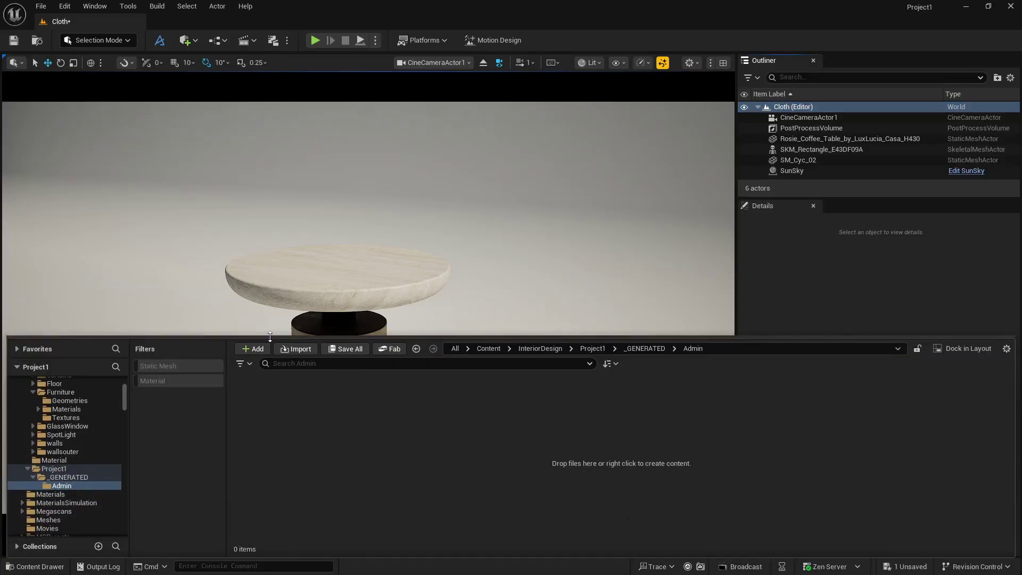
click(112, 45)
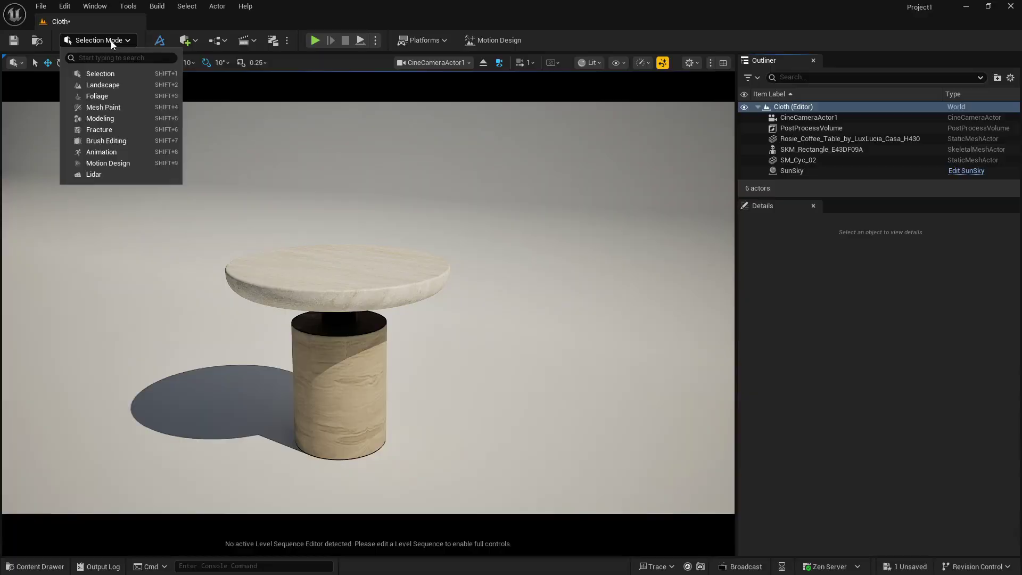
click(111, 119)
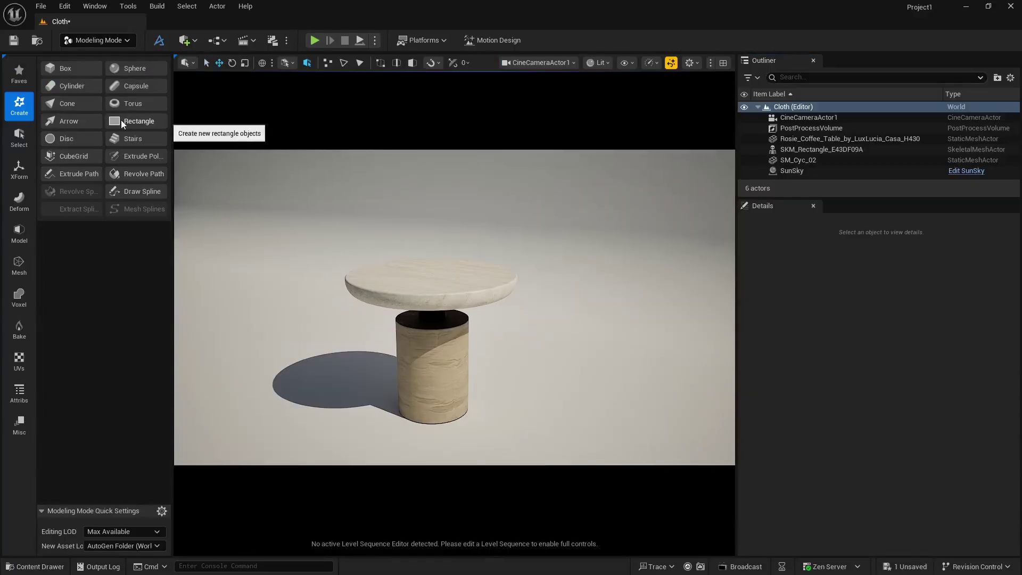
click(122, 122)
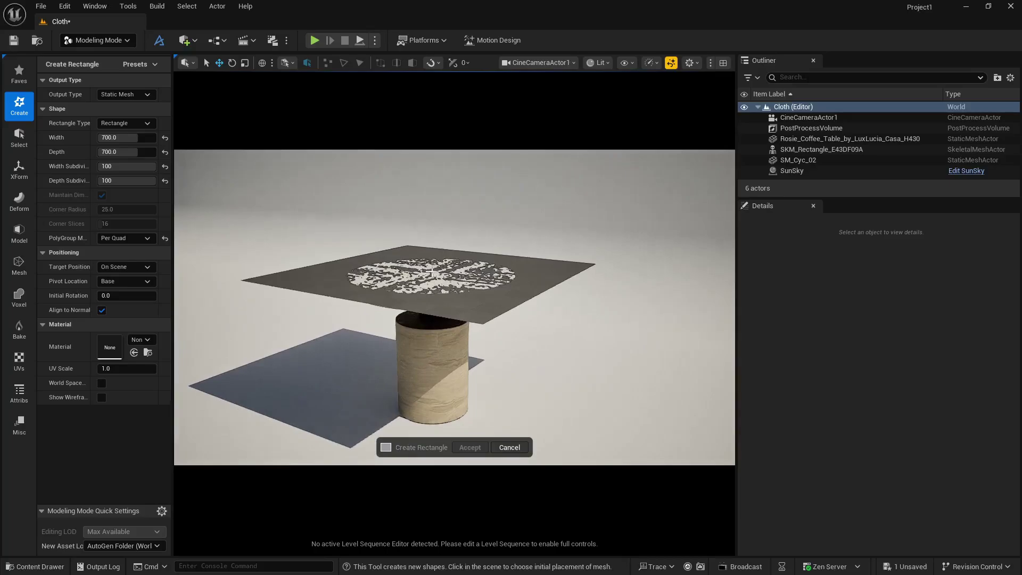
click(431, 273)
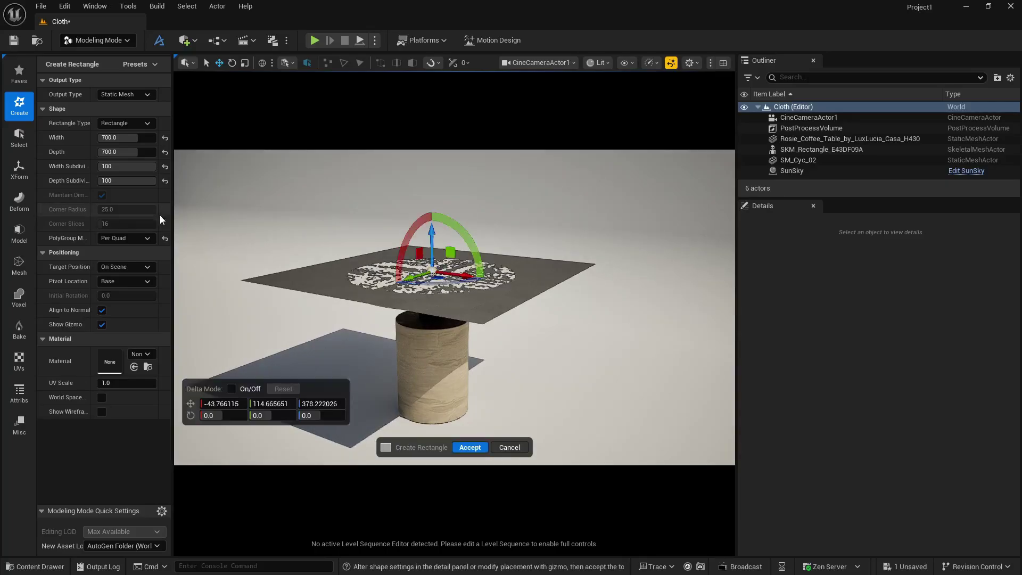
- Reset the rectangle's width, depth and both subdivision counts to their defaults
click(165, 139)
click(165, 152)
click(164, 166)
click(164, 180)
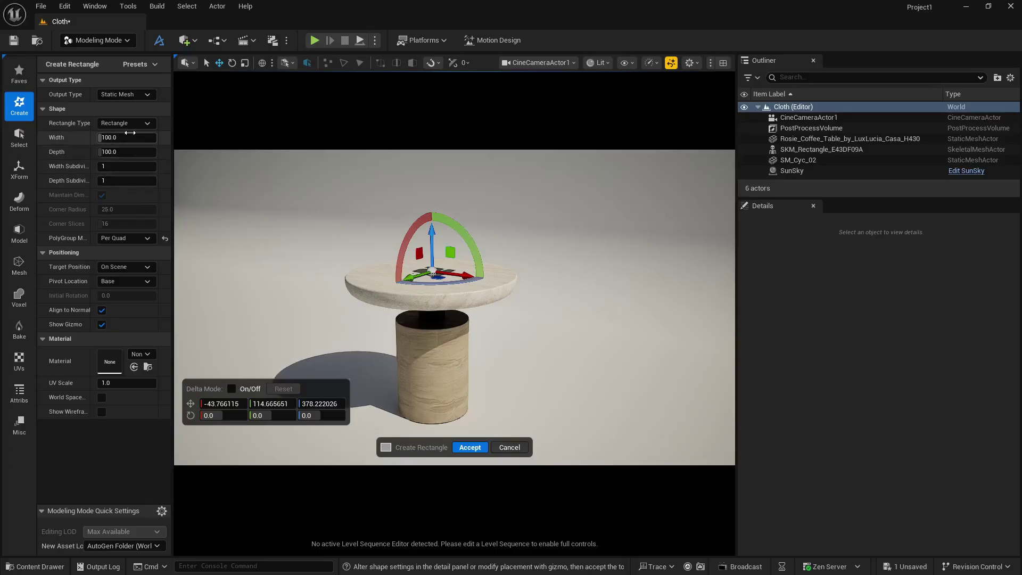
- Set the rectangle's width and depth to 700 and its width and depth subdivisions to 100
click(131, 137)
key(super)
key(super)
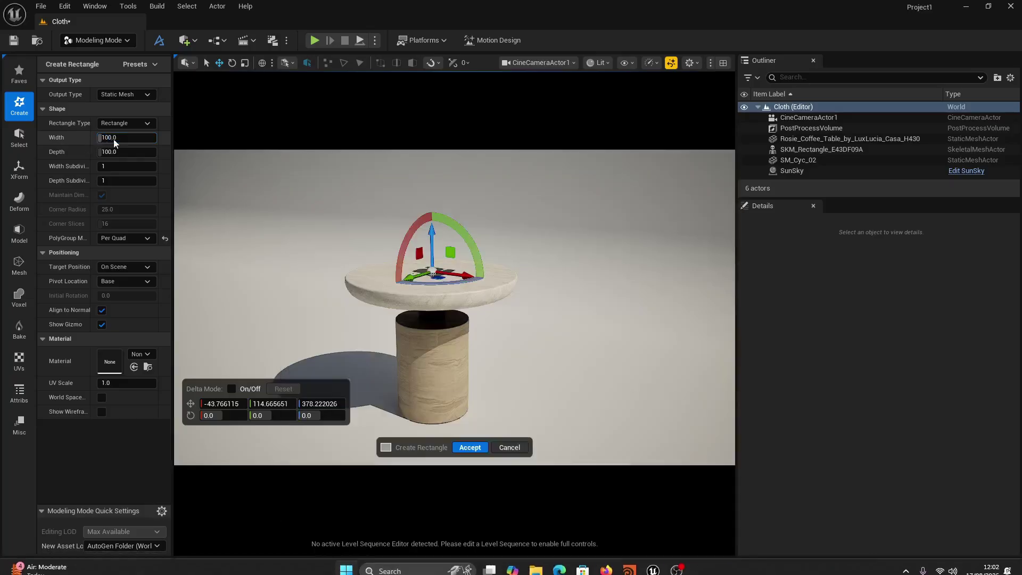
text(7)
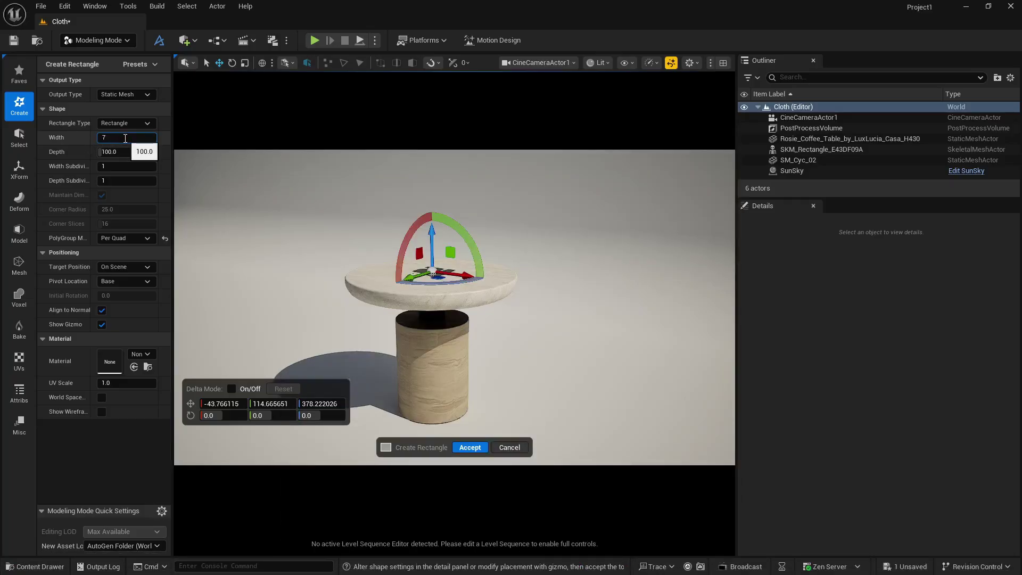
text(00)
key(Tab)
text(700)
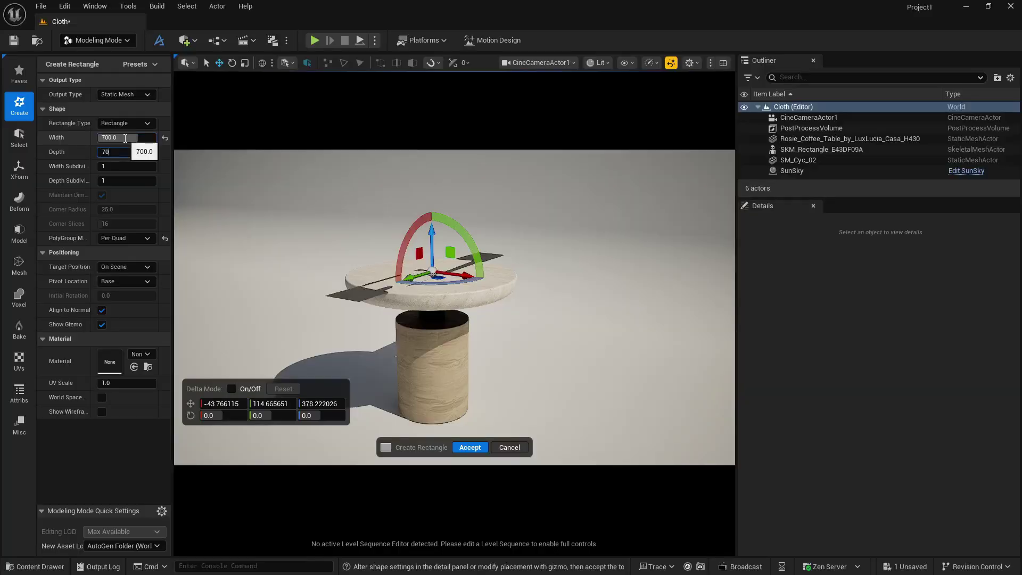
key(Tab)
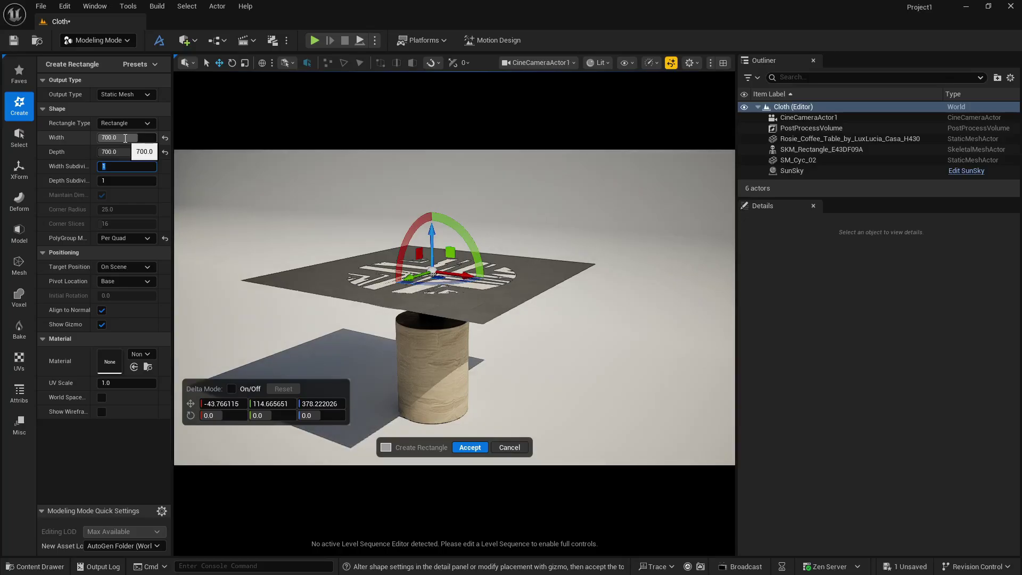
text(100)
key(Tab)
text(100)
key(Tab)
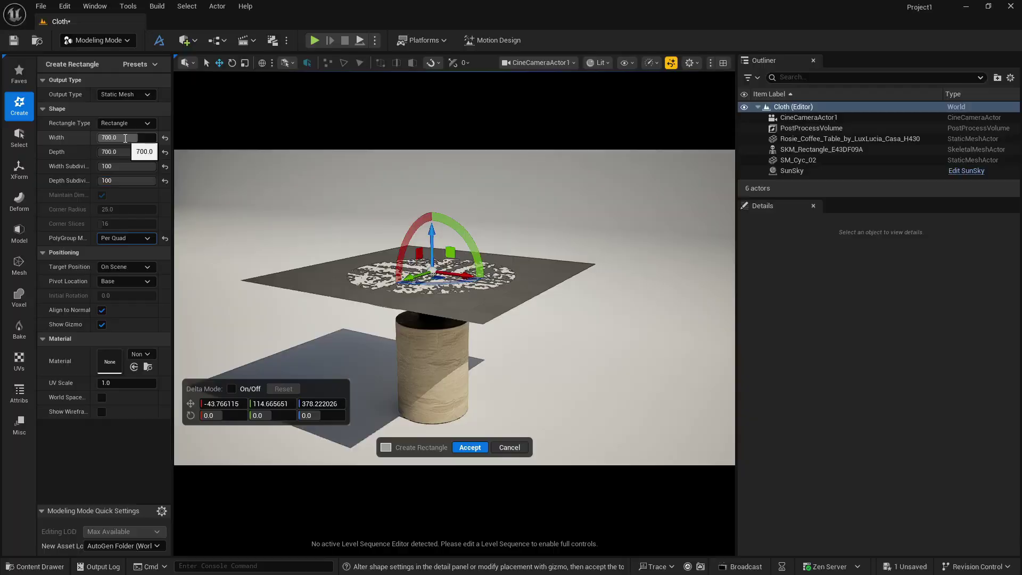
- Accept the rectangle and raise it above the table top to a height of about 504
click(470, 447)
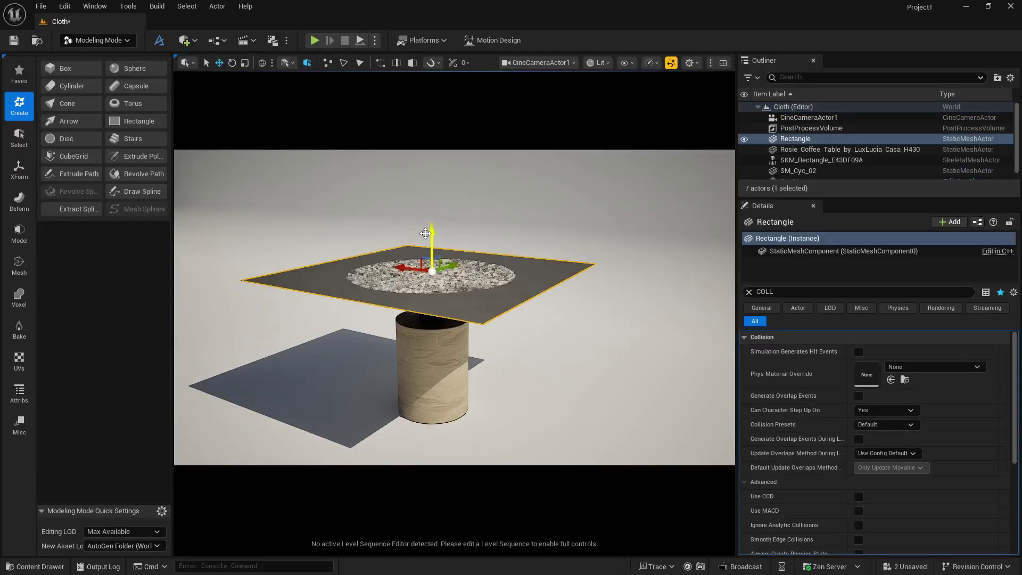
drag(428, 233, 426, 187)
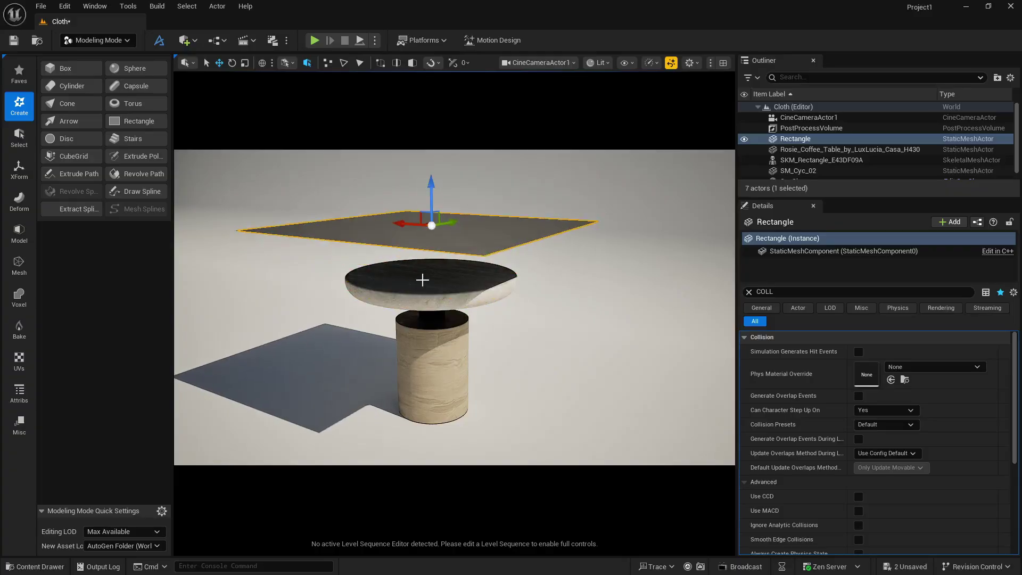
click(20, 266)
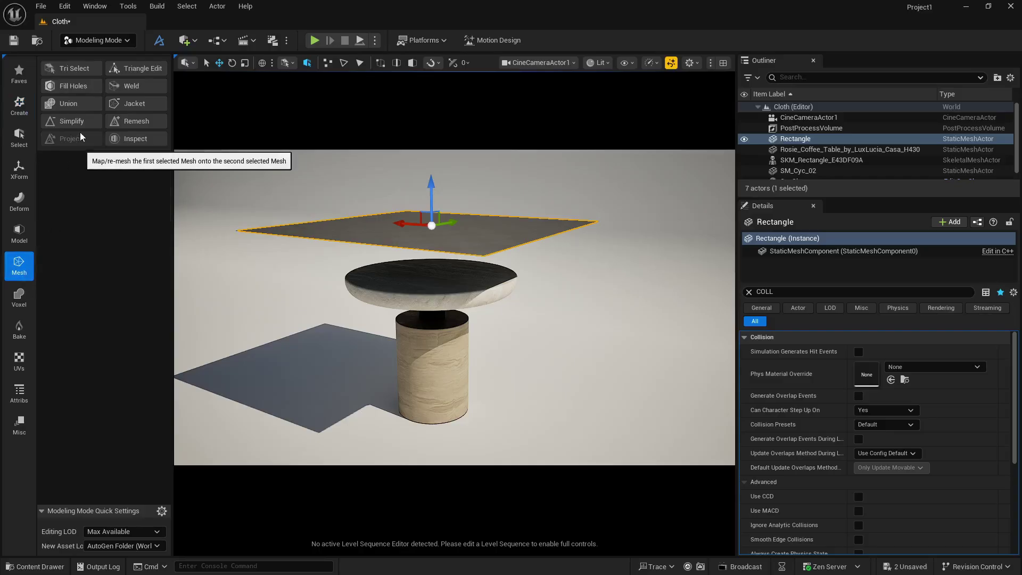
click(121, 123)
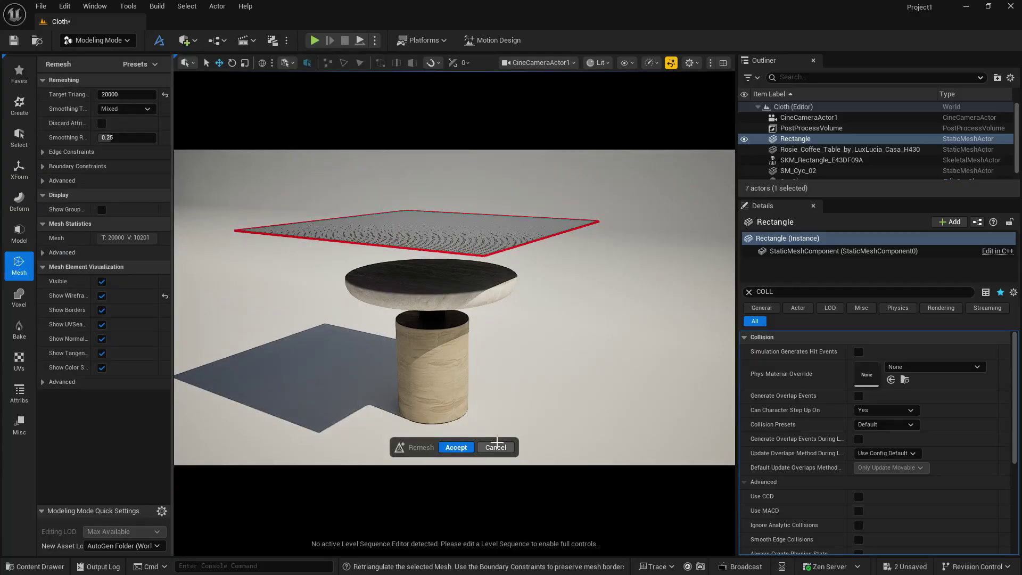
click(496, 447)
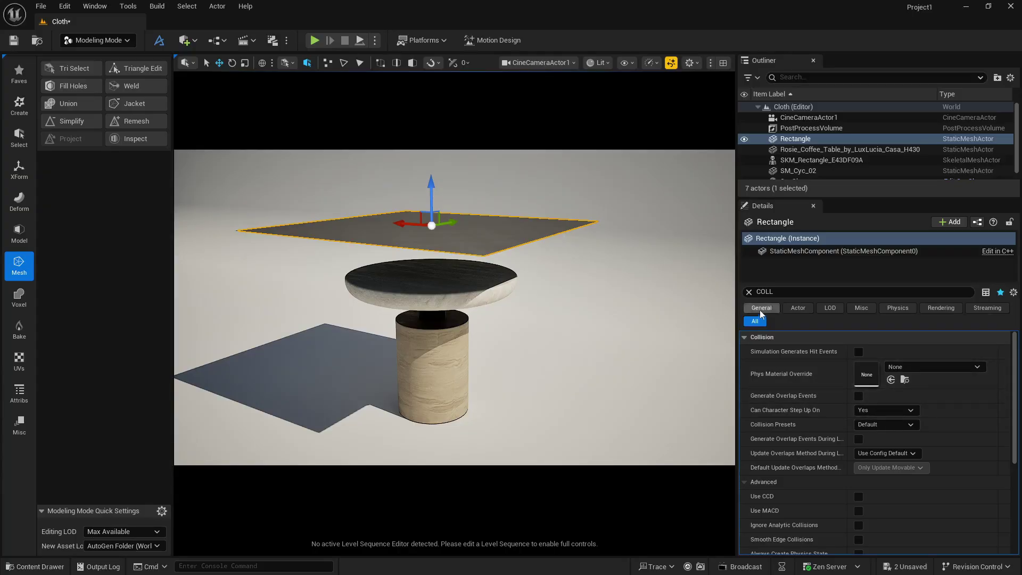
- Clear the property filter, locate the rectangle's static mesh asset and rename it Table_Cloth
click(748, 292)
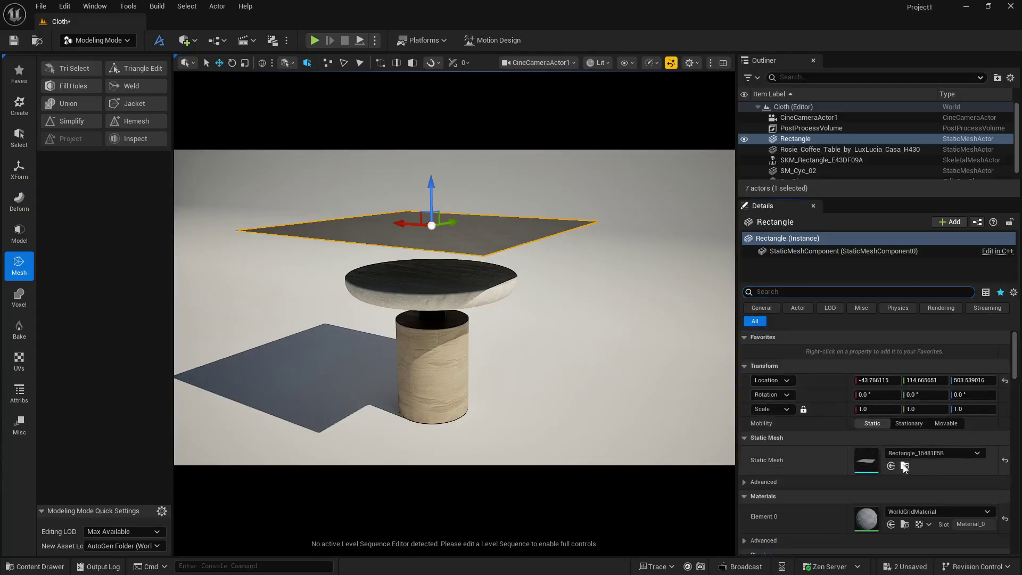
key(ctrl+space)
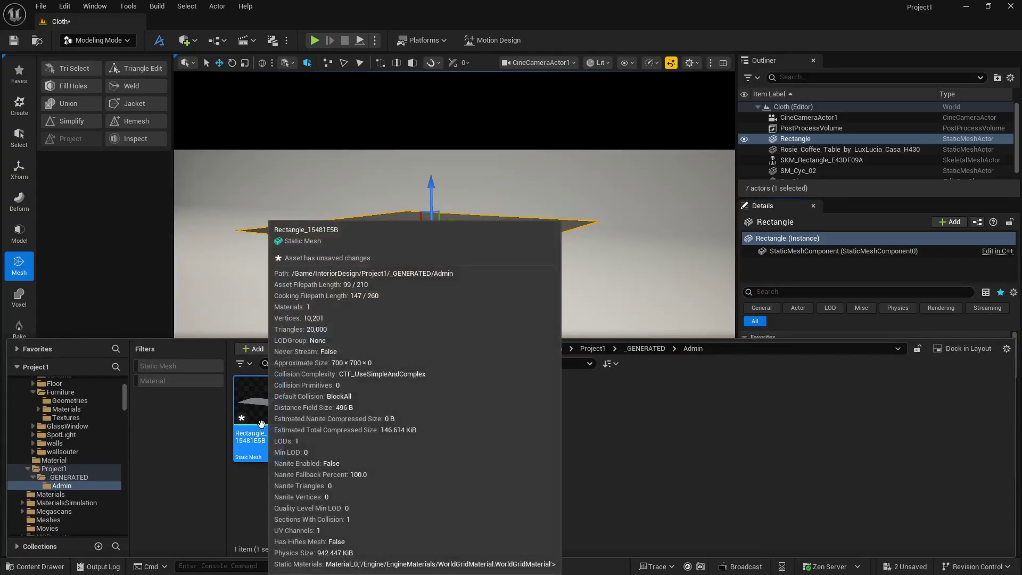
right_click(264, 429)
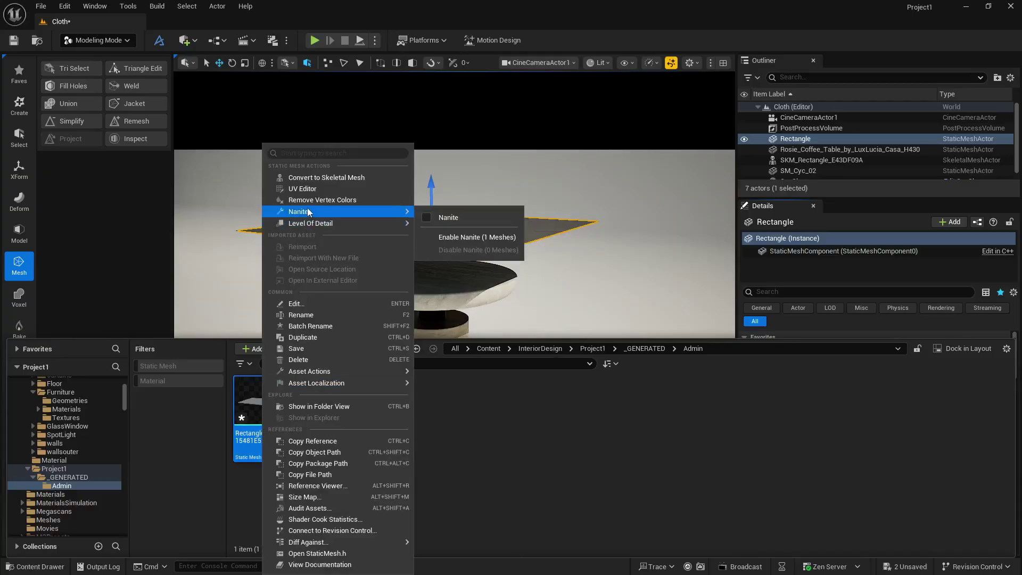
click(301, 314)
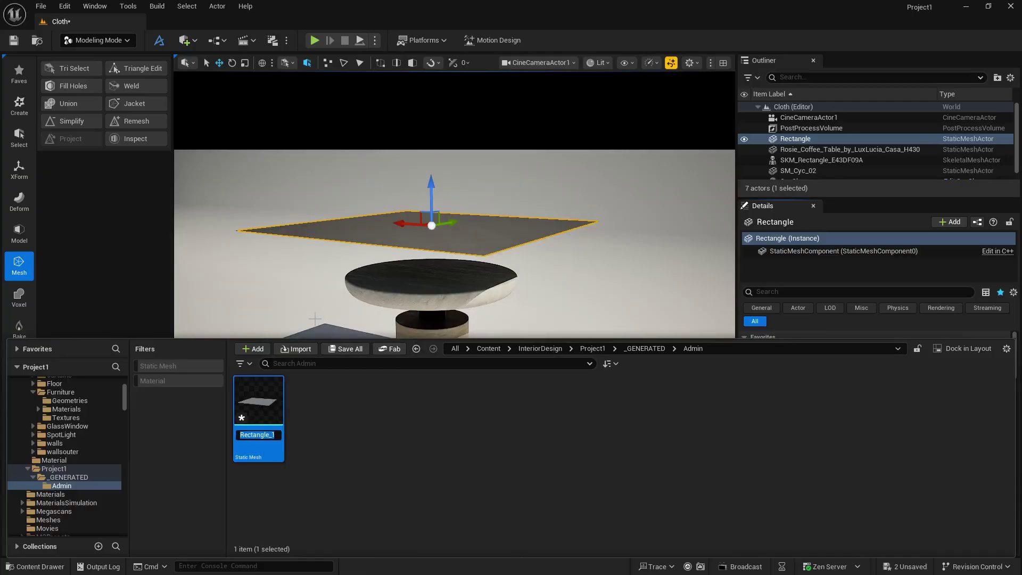
text(Cloth)
key(Return)
click(246, 435)
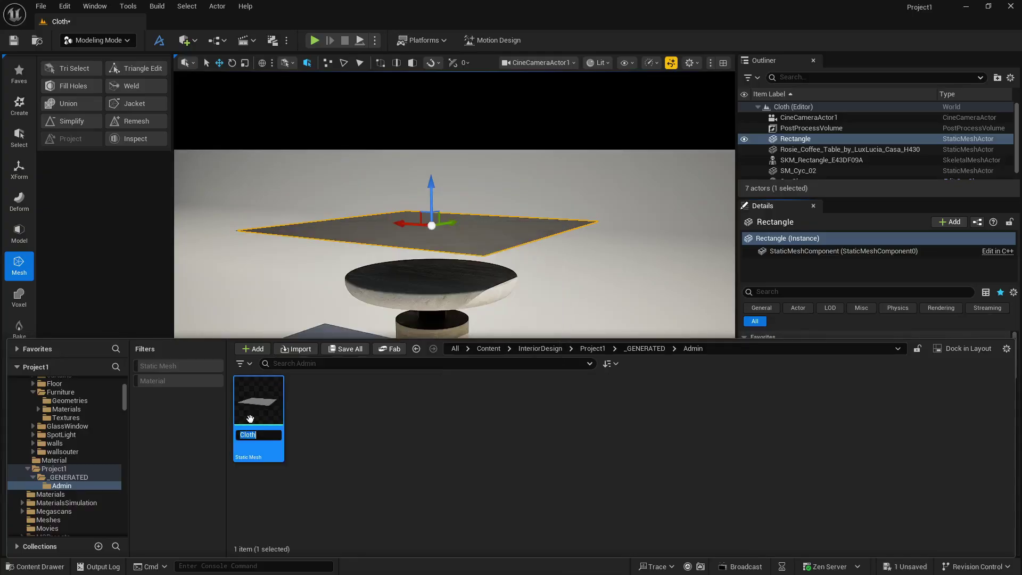
key(Home)
text(Ta)
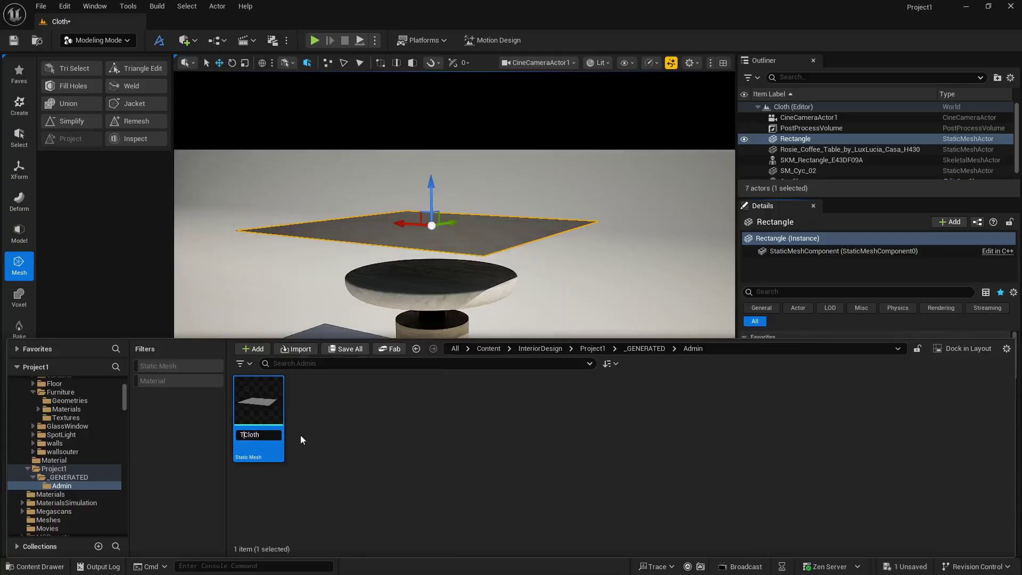
text(ble_)
key(Return)
- Convert the Table_Cloth static mesh to a skeletal mesh with the default conversion options
right_click(256, 421)
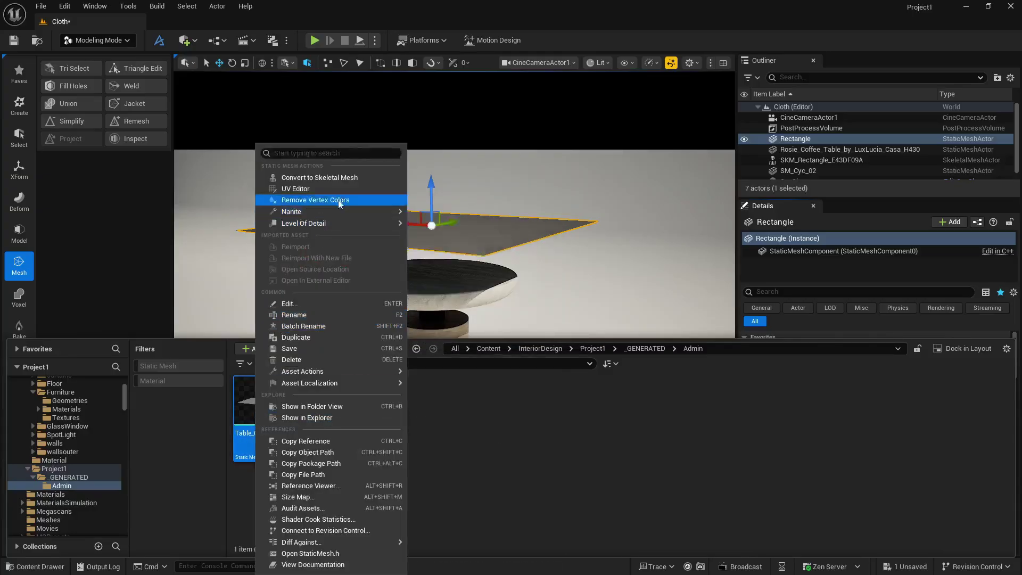
click(349, 178)
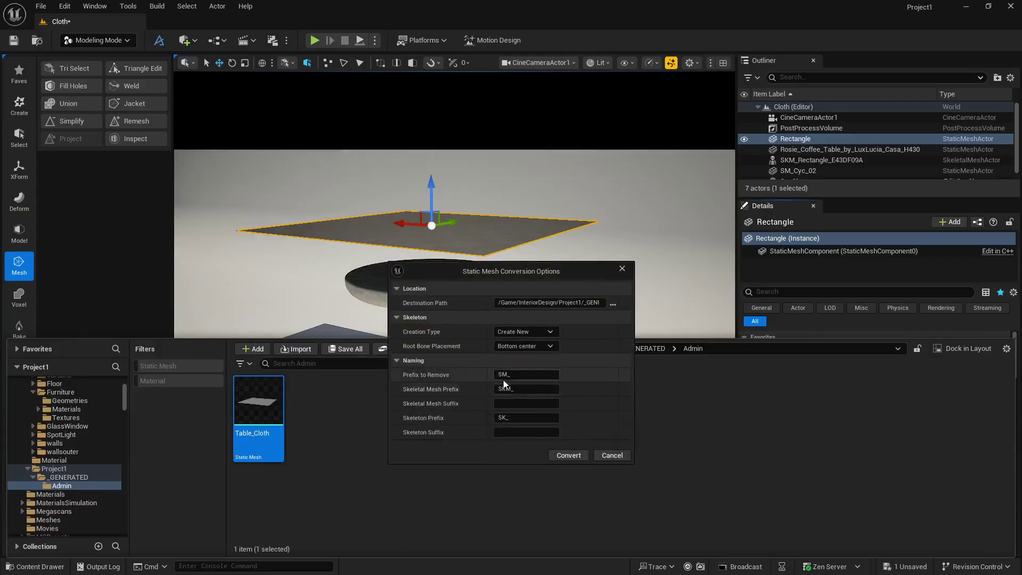
click(573, 456)
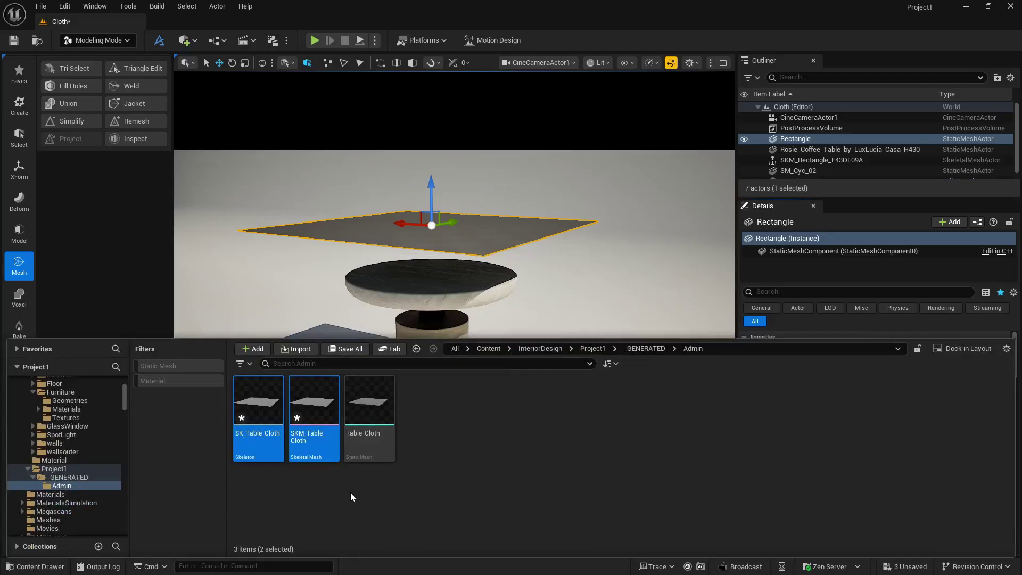
click(350, 493)
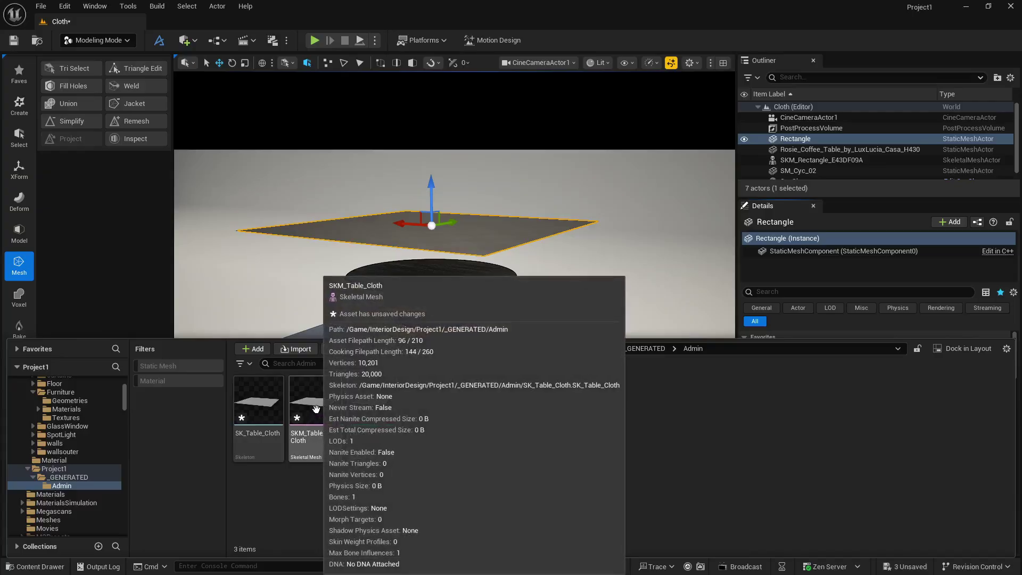
- Open the SKM_Table_Cloth skeletal mesh for editing and dock its editor beside the Cloth level
double_click(317, 409)
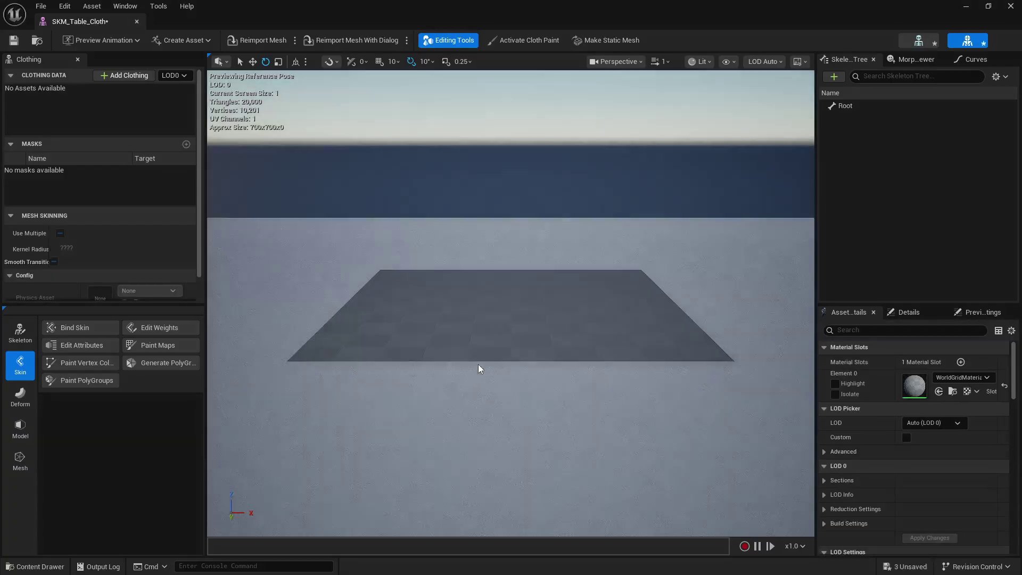
drag(80, 22, 255, 25)
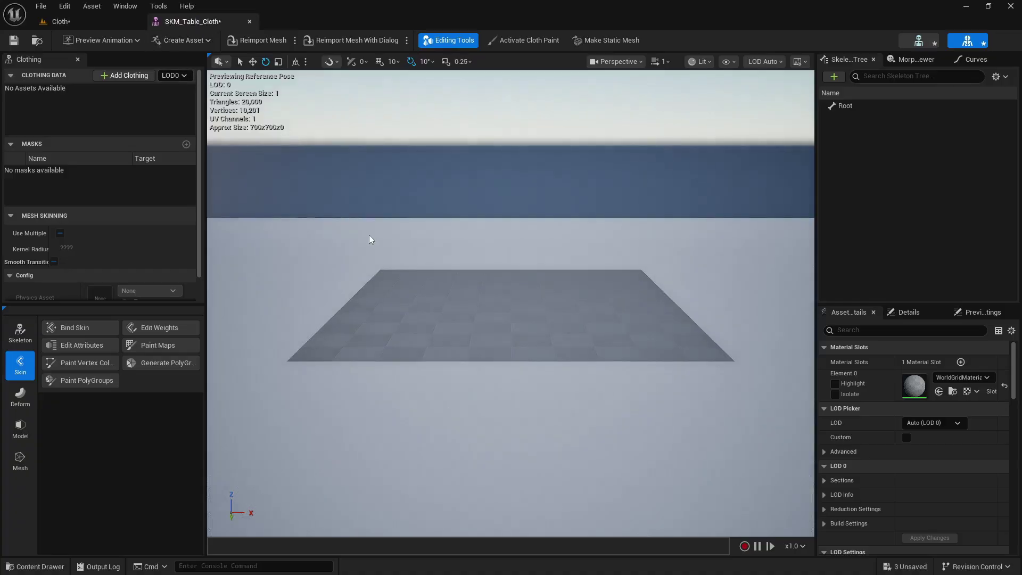
- Select the cloth mesh, examine its triangle density in Wireframe view and return to Lit view
click(507, 283)
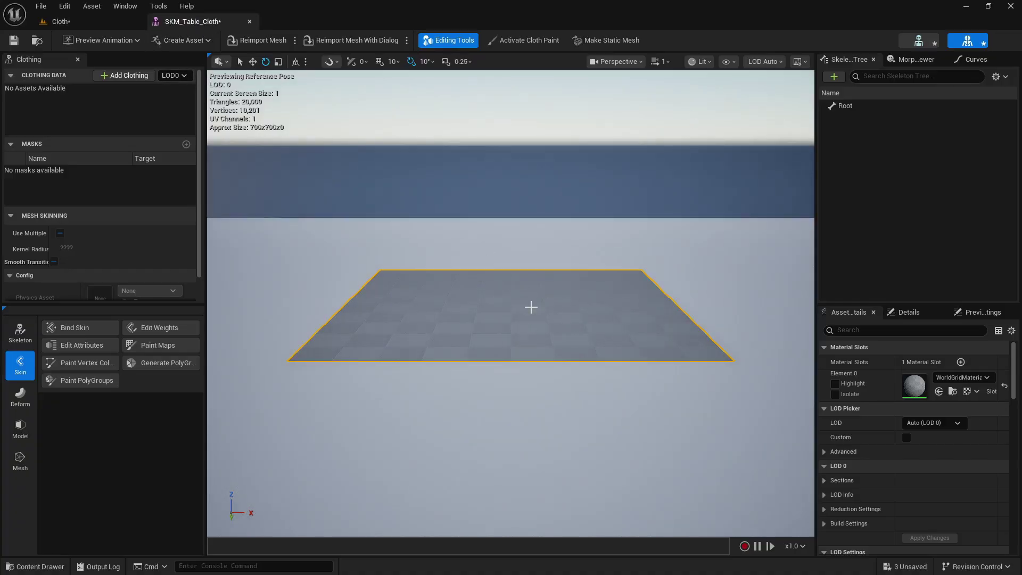
click(701, 61)
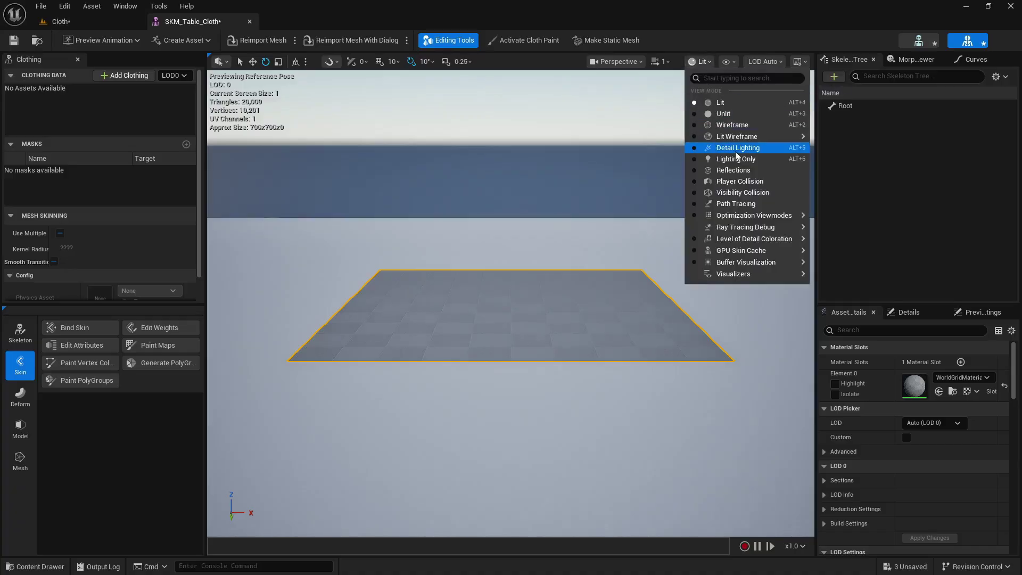
click(734, 126)
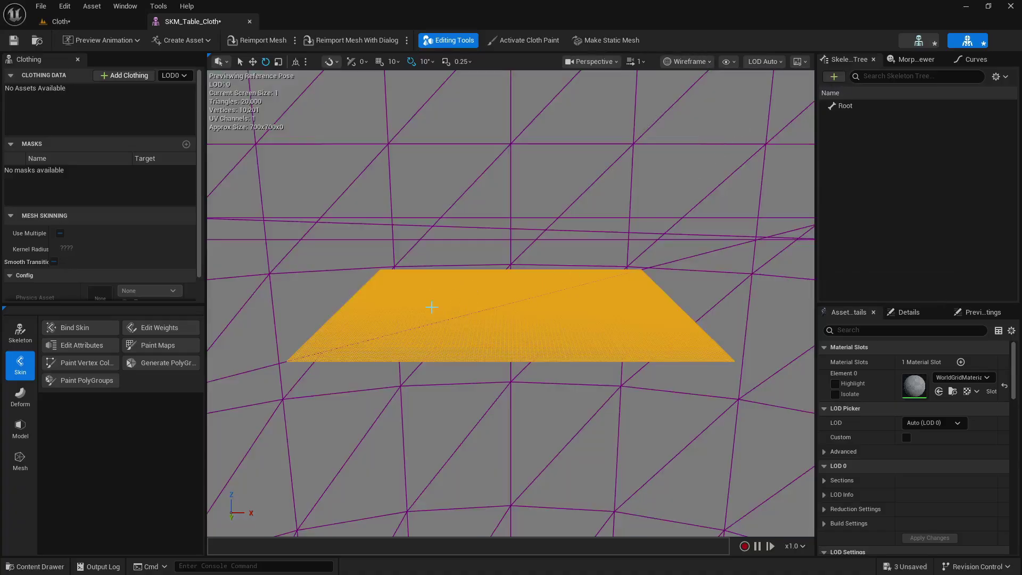
click(693, 63)
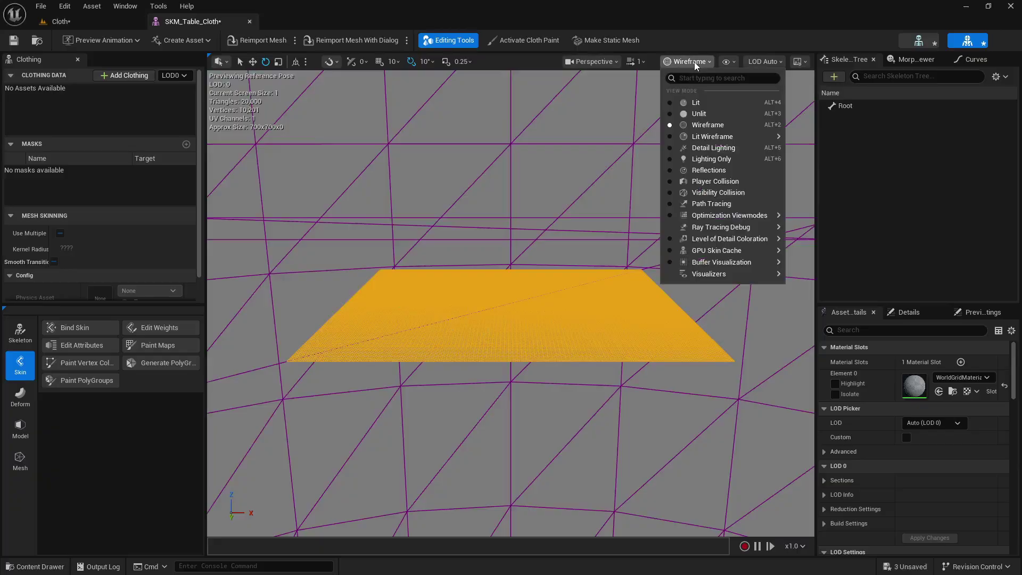
click(692, 101)
- Create clothing data named SKM_Table_Cloth_Clothing from the cloth's LOD0 section, with no physics asset
right_click(515, 287)
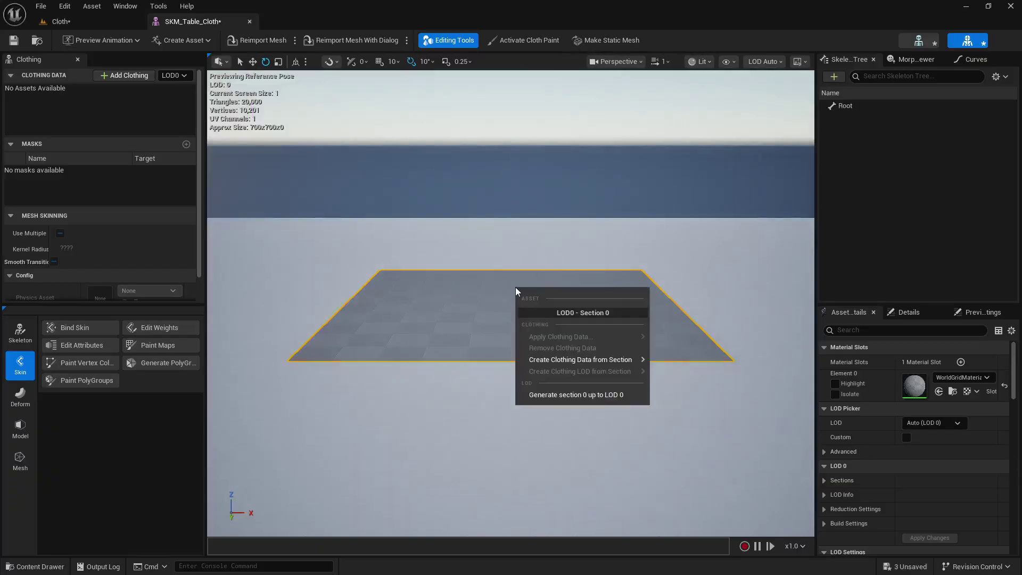
mouse_move(600, 361)
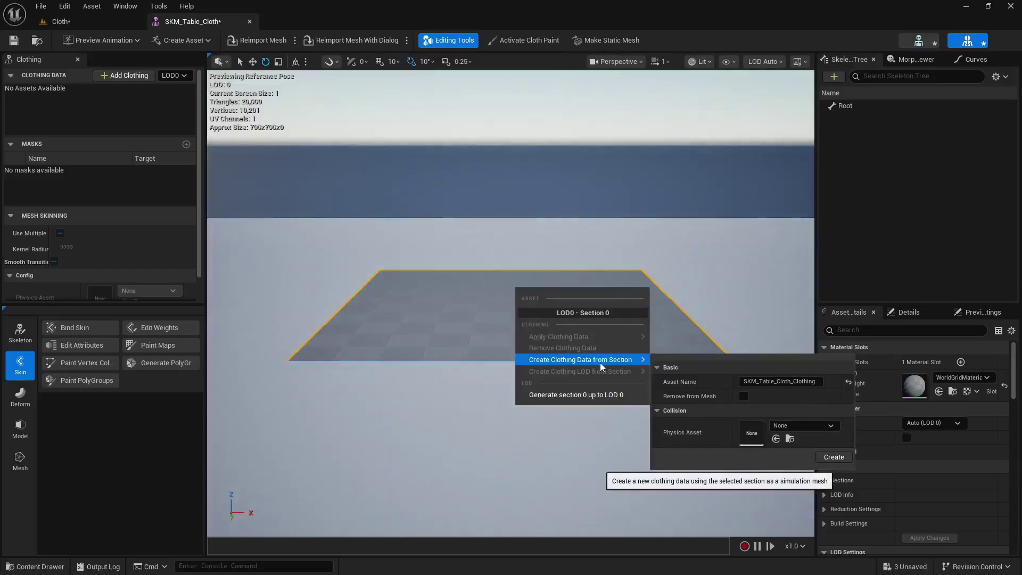
click(833, 458)
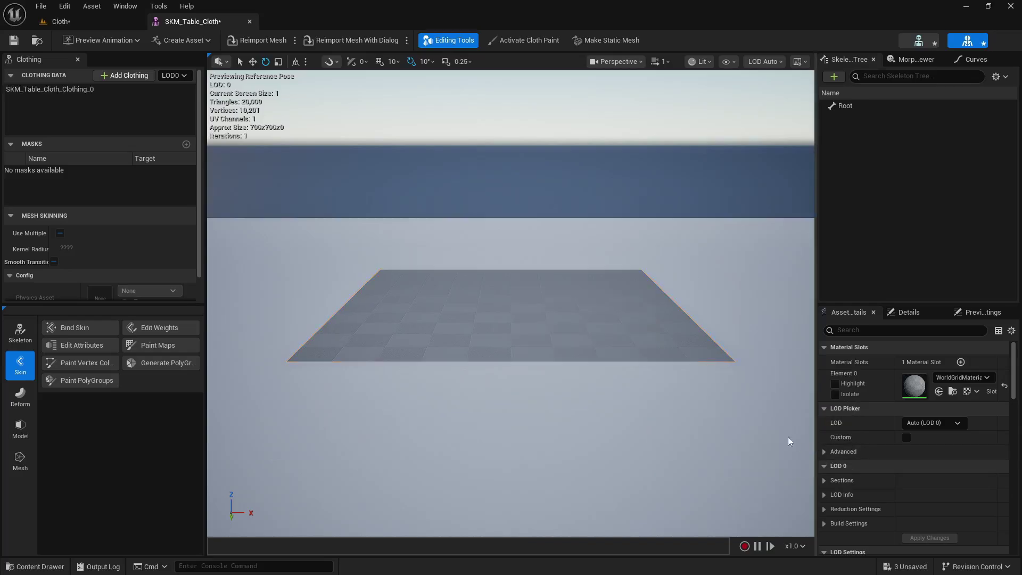
- Apply the SKM_Table_Cloth_Clothing_0 - LOD0 clothing data to the cloth mesh's LOD0 section
right_click(498, 296)
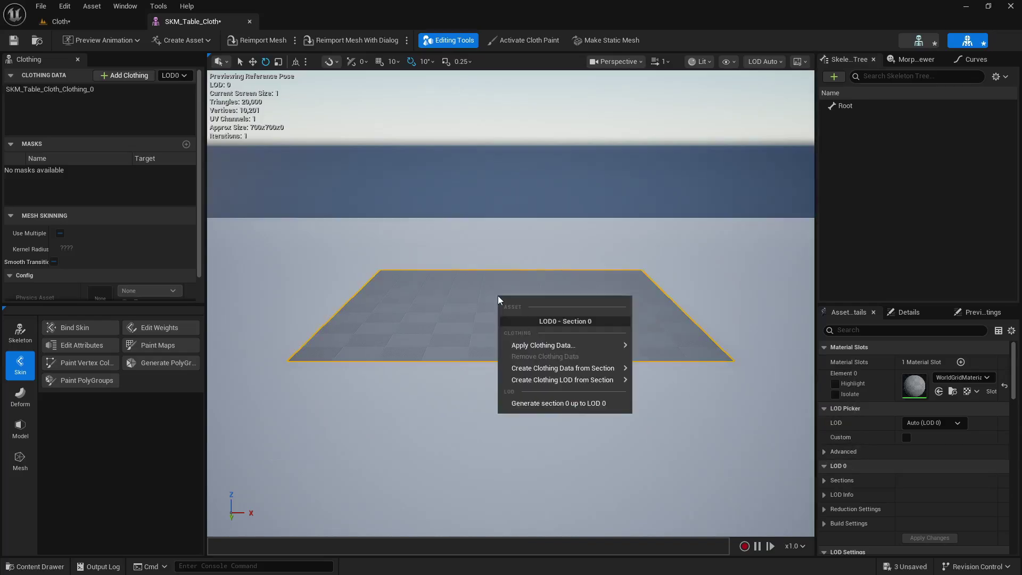
mouse_move(617, 346)
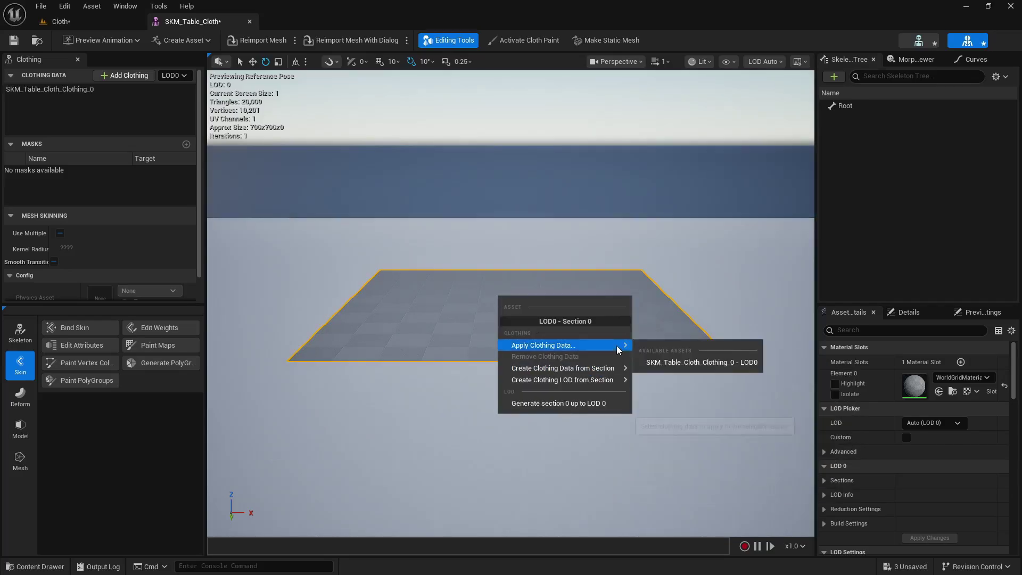
click(682, 363)
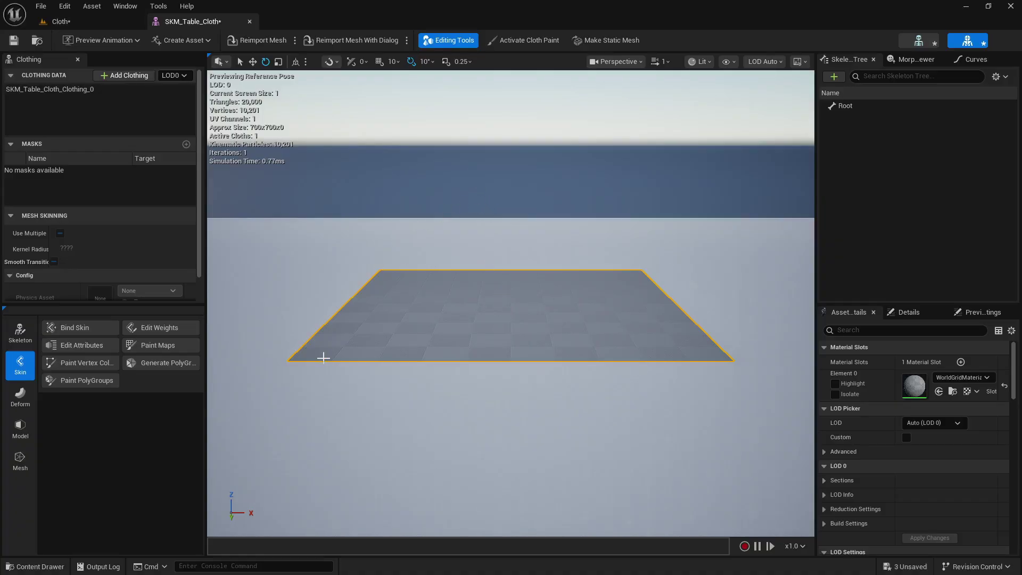
- Paint the whole cloth in the clothing data's Max Distance mask with value 100, finish cloth painting and save the asset
click(111, 92)
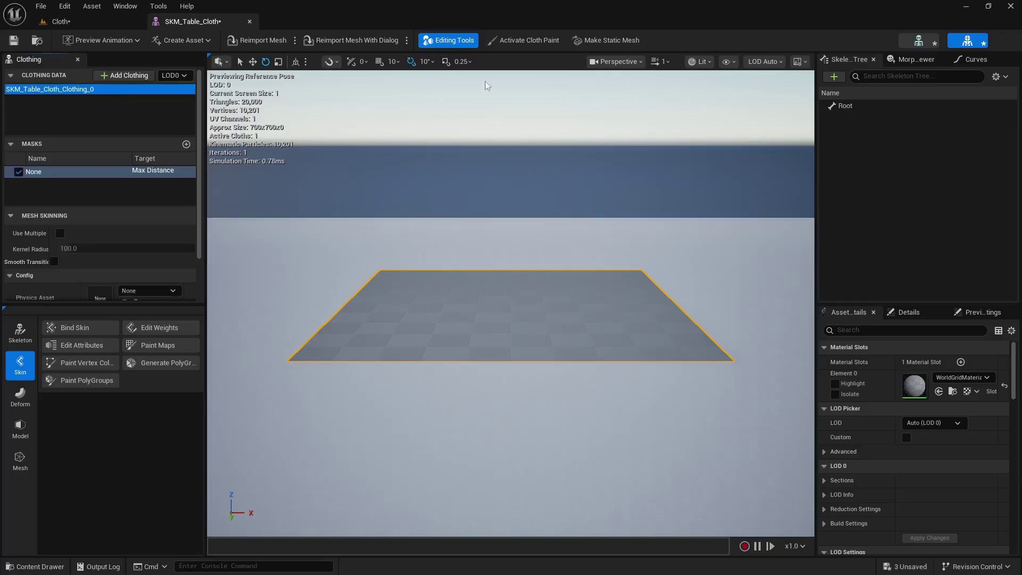
click(527, 42)
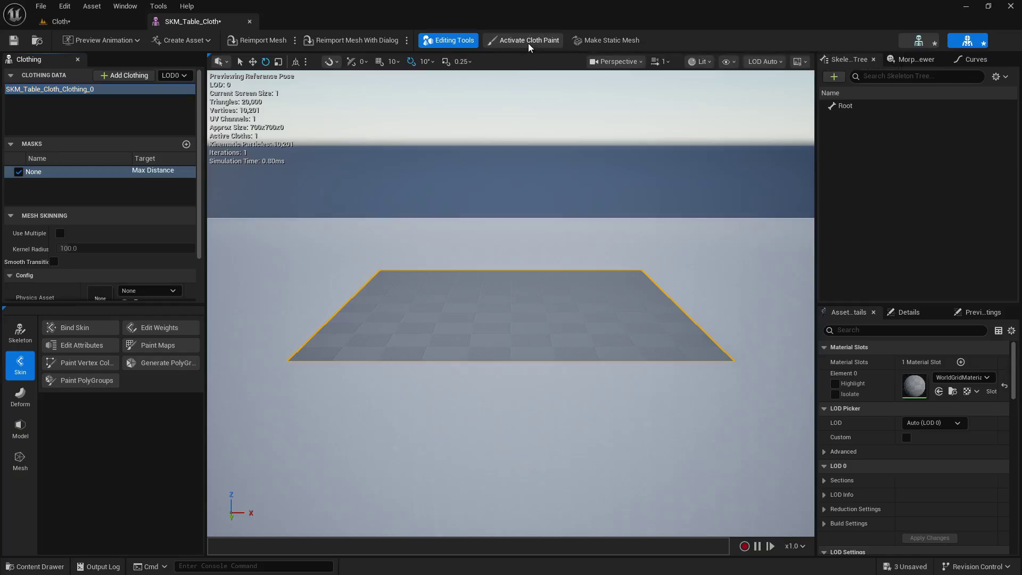
right_drag(411, 289, 396, 325)
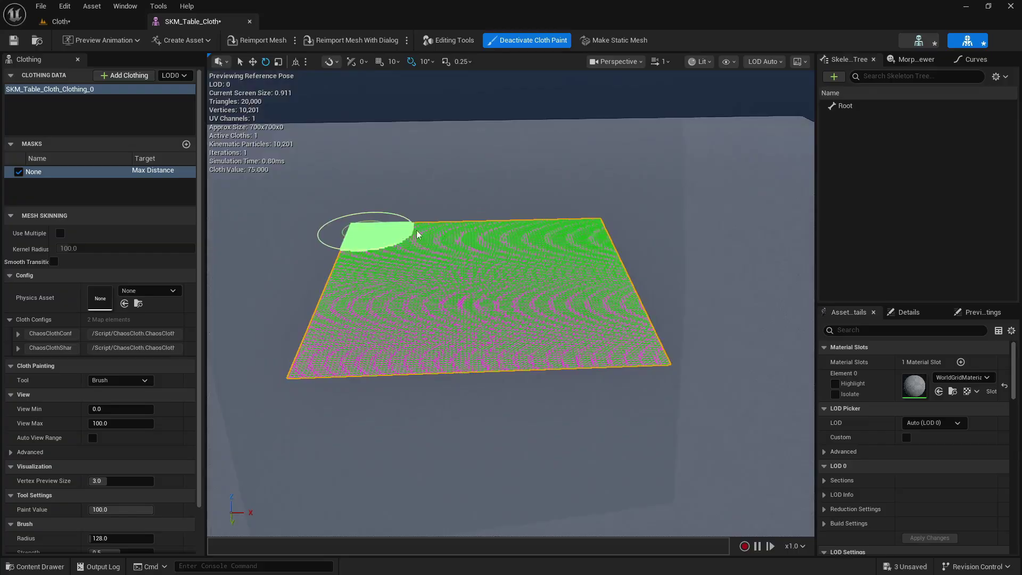
mouse_move(366, 231)
mouse_down()
mouse_move(626, 229)
mouse_move(605, 223)
mouse_move(628, 407)
mouse_move(626, 373)
mouse_move(322, 356)
mouse_move(319, 288)
mouse_move(341, 240)
mouse_move(399, 325)
mouse_move(497, 255)
mouse_move(532, 298)
mouse_move(453, 328)
mouse_move(476, 327)
mouse_move(387, 303)
mouse_up()
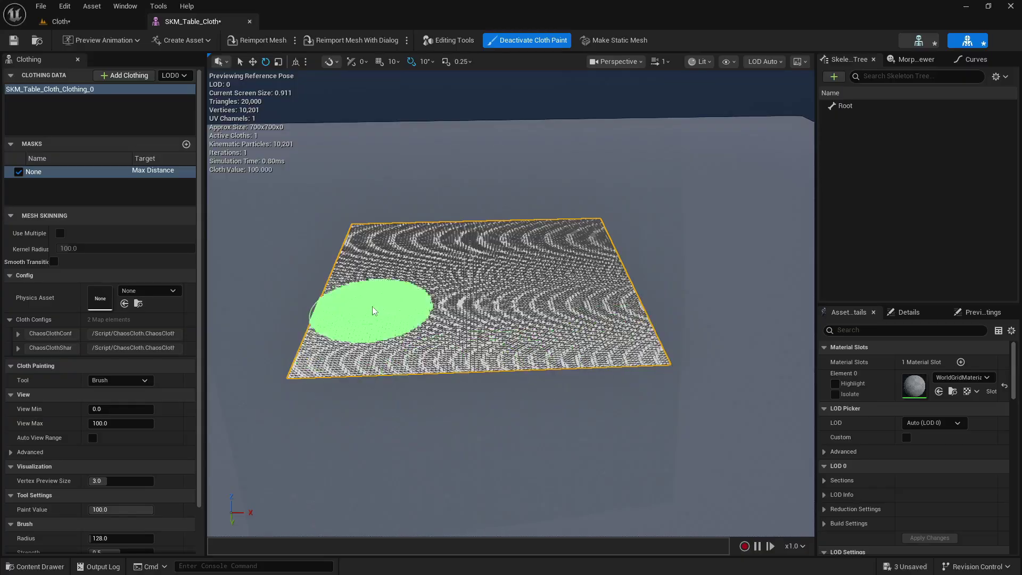
click(556, 40)
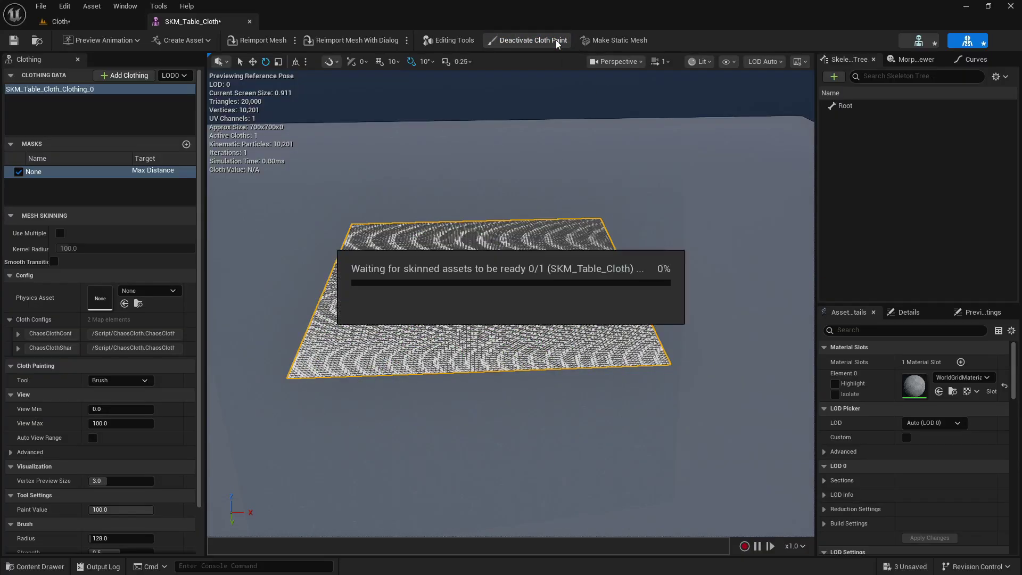
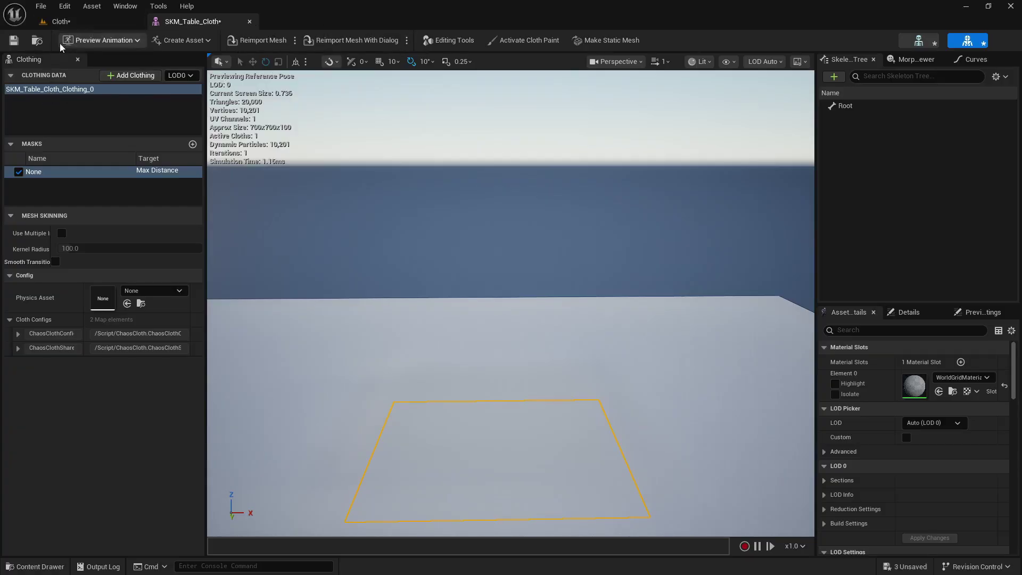
click(13, 41)
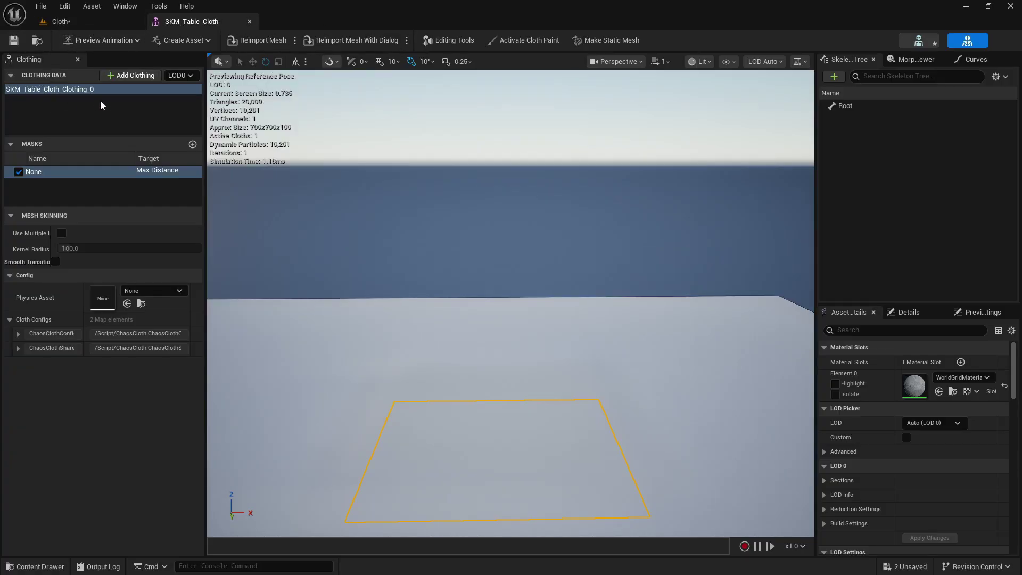
- Reactivate cloth painting, set the paint value to 1000 and repaint the whole cloth
click(515, 42)
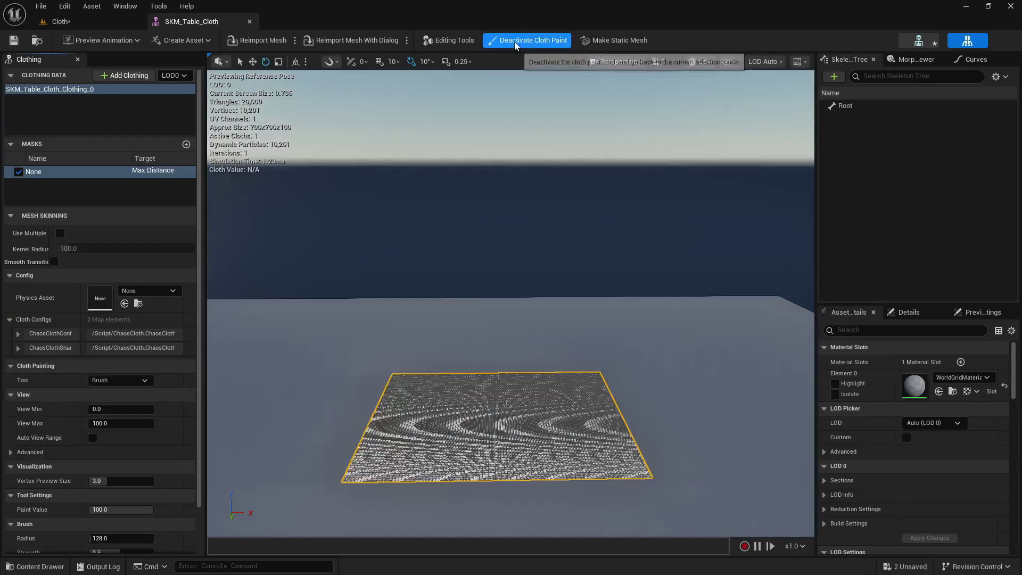
scroll(37, 482, down, 3)
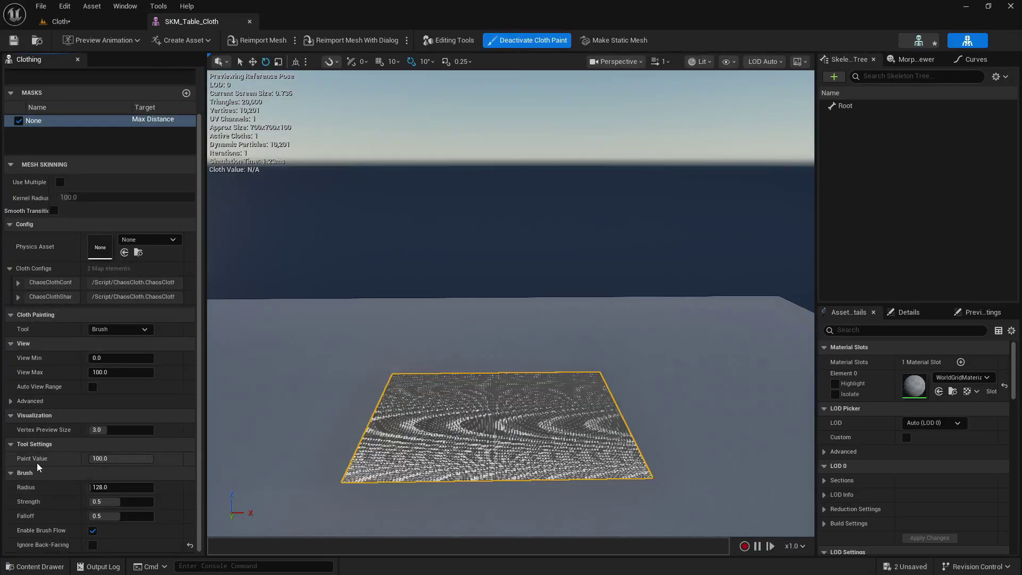
click(110, 461)
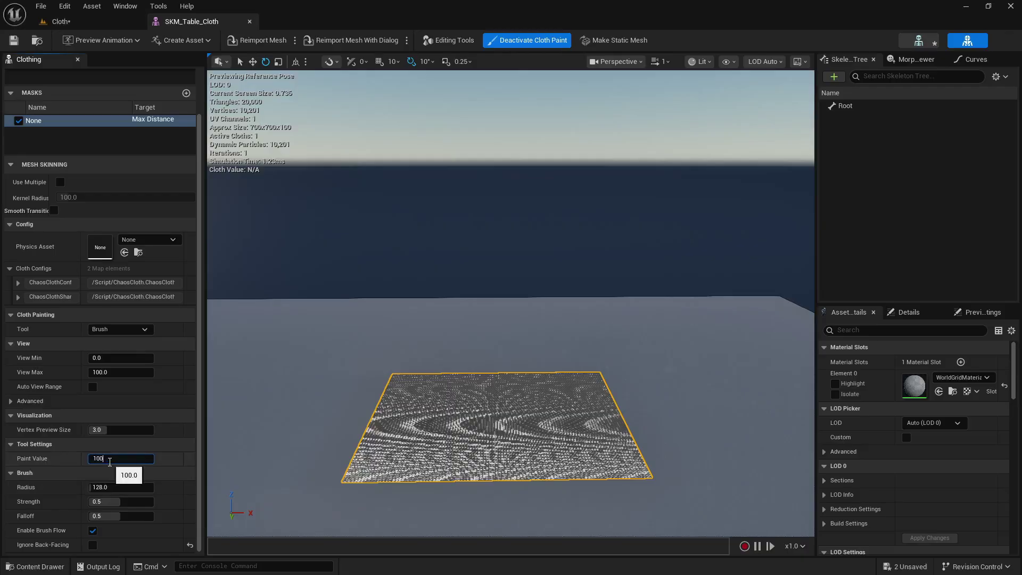
key(Return)
click(365, 479)
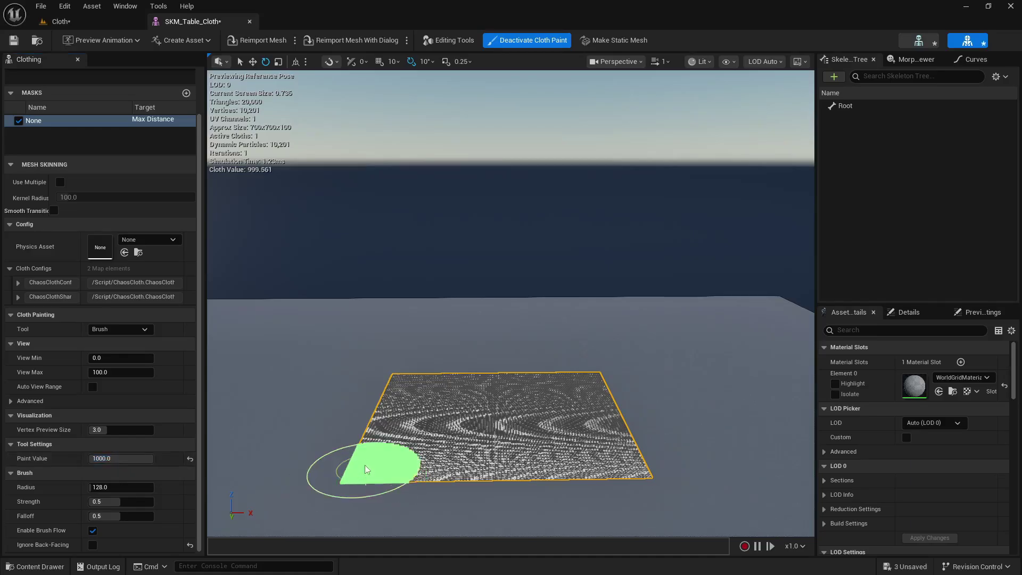
mouse_move(404, 373)
mouse_down()
mouse_move(376, 457)
mouse_move(386, 469)
mouse_move(397, 391)
mouse_move(402, 452)
mouse_move(384, 469)
mouse_move(629, 471)
mouse_up()
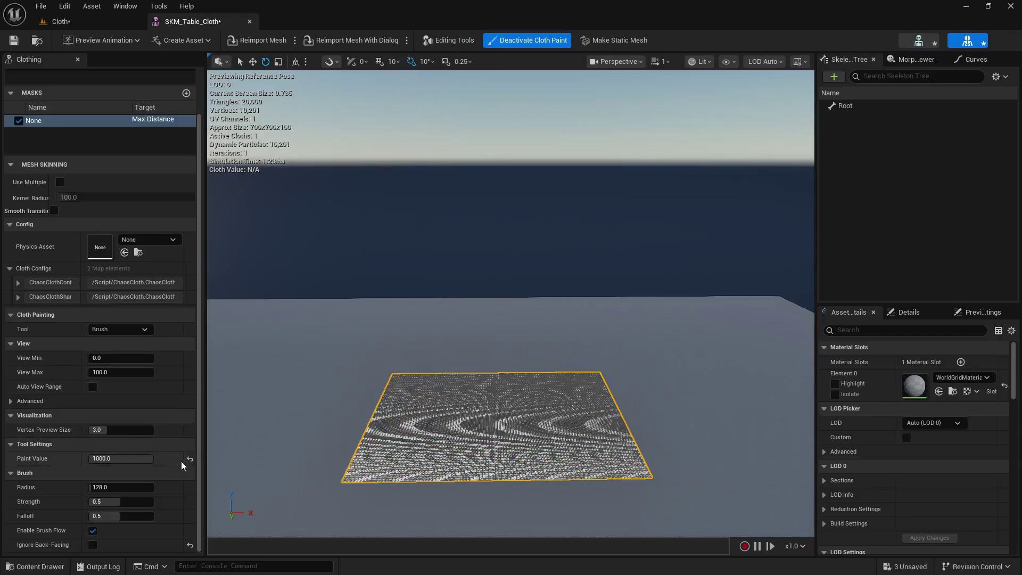
- Set the paint value to 0 and paint over the whole cloth
click(147, 458)
text(0)
key(Return)
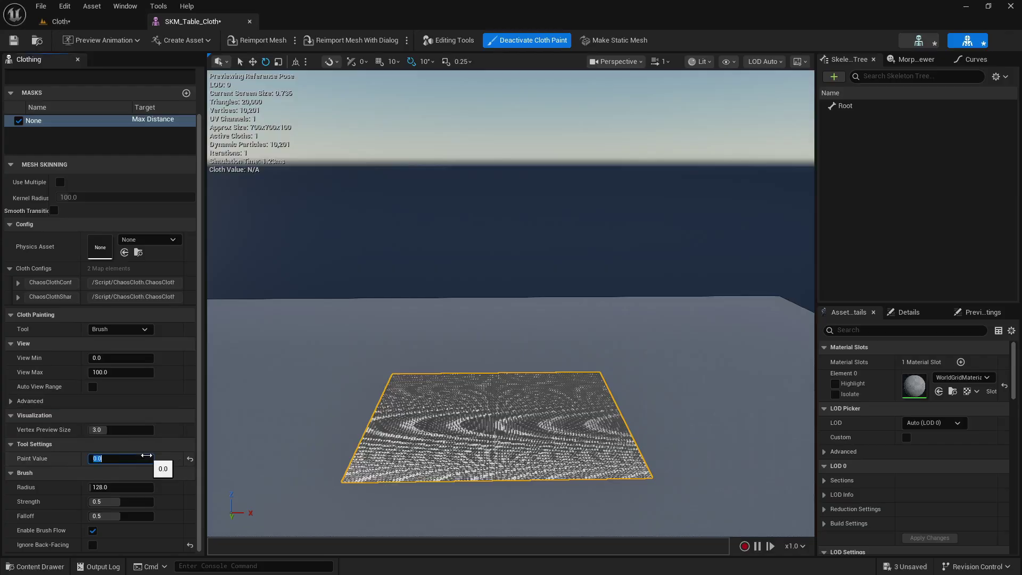
mouse_move(406, 396)
mouse_down()
mouse_move(405, 381)
mouse_move(367, 486)
mouse_move(607, 476)
mouse_move(623, 458)
mouse_move(622, 400)
mouse_move(590, 453)
mouse_move(450, 394)
mouse_move(514, 426)
mouse_move(479, 388)
mouse_move(423, 399)
mouse_move(463, 404)
mouse_move(583, 383)
mouse_move(546, 400)
mouse_move(531, 457)
mouse_move(593, 426)
mouse_move(503, 492)
mouse_move(341, 480)
mouse_move(417, 424)
mouse_move(367, 509)
mouse_move(476, 446)
mouse_move(683, 448)
mouse_up()
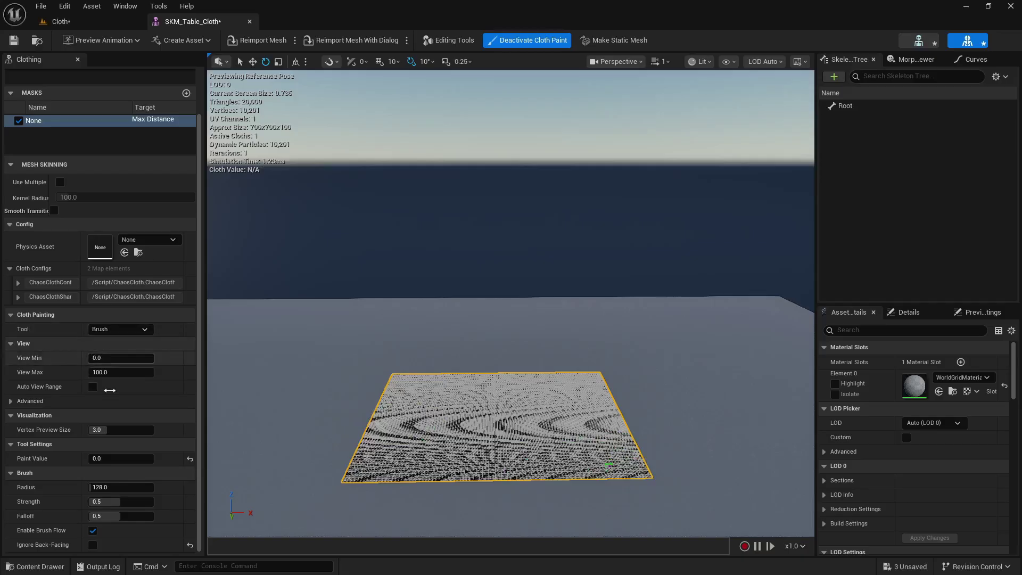
- Set the paint value back to 1000 and repaint the entire cloth up to its corners
click(110, 459)
text(1)
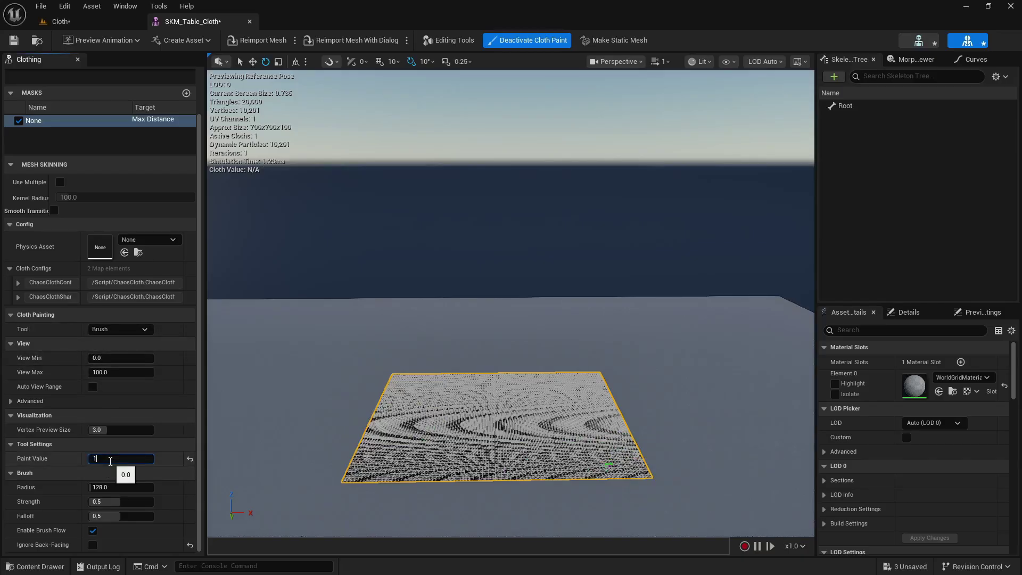
text(000)
key(Return)
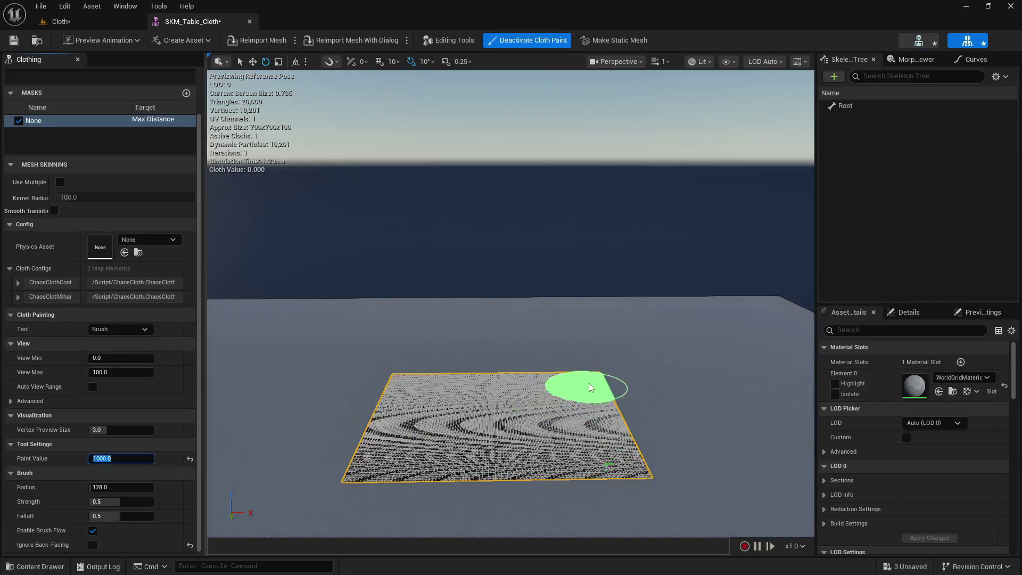
mouse_move(587, 376)
mouse_down()
mouse_move(615, 485)
mouse_move(601, 466)
mouse_move(362, 463)
mouse_move(380, 396)
mouse_up()
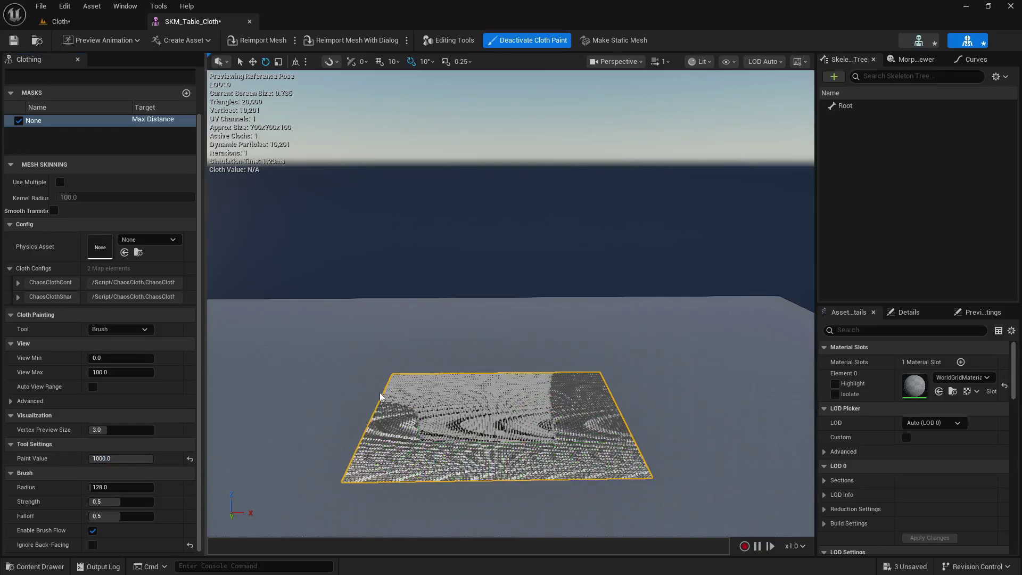
right_drag(400, 377, 414, 377)
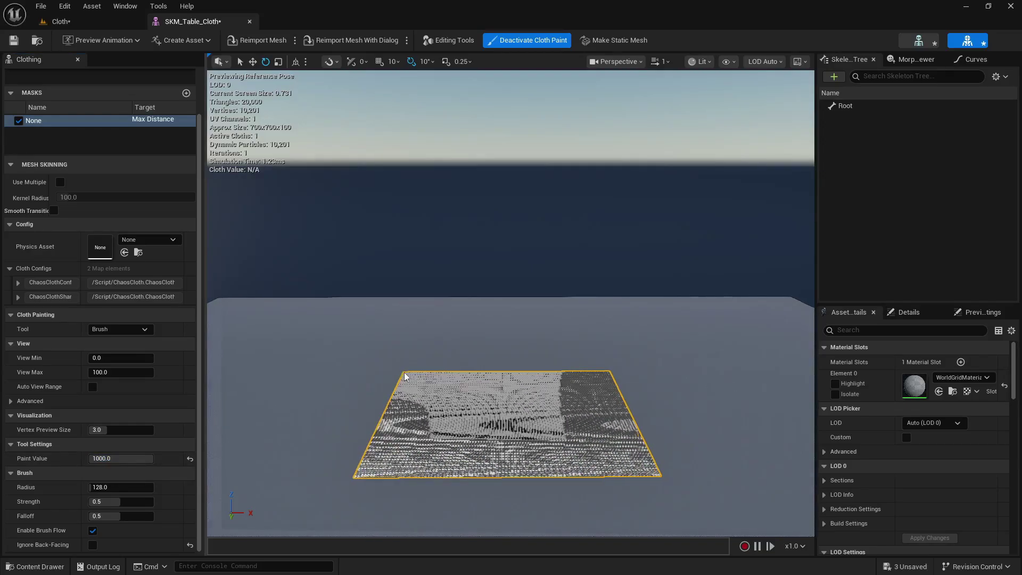
mouse_move(414, 377)
mouse_down()
mouse_move(372, 498)
mouse_move(441, 379)
mouse_move(598, 379)
mouse_move(578, 414)
mouse_move(604, 411)
mouse_move(613, 470)
mouse_move(556, 444)
mouse_move(568, 434)
mouse_move(422, 432)
mouse_move(533, 411)
mouse_move(469, 401)
mouse_move(480, 395)
mouse_move(463, 391)
mouse_move(545, 383)
mouse_move(364, 422)
mouse_move(503, 423)
mouse_move(533, 387)
mouse_move(396, 467)
mouse_up()
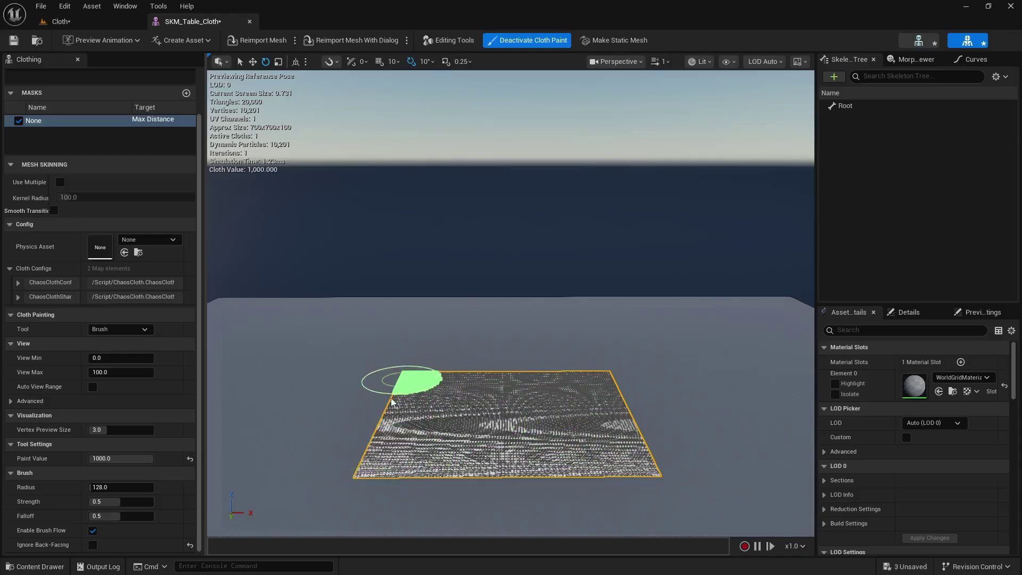
- Finish cloth painting, check the simulated cloth in the preview and save the SKM_Table_Cloth asset
click(534, 43)
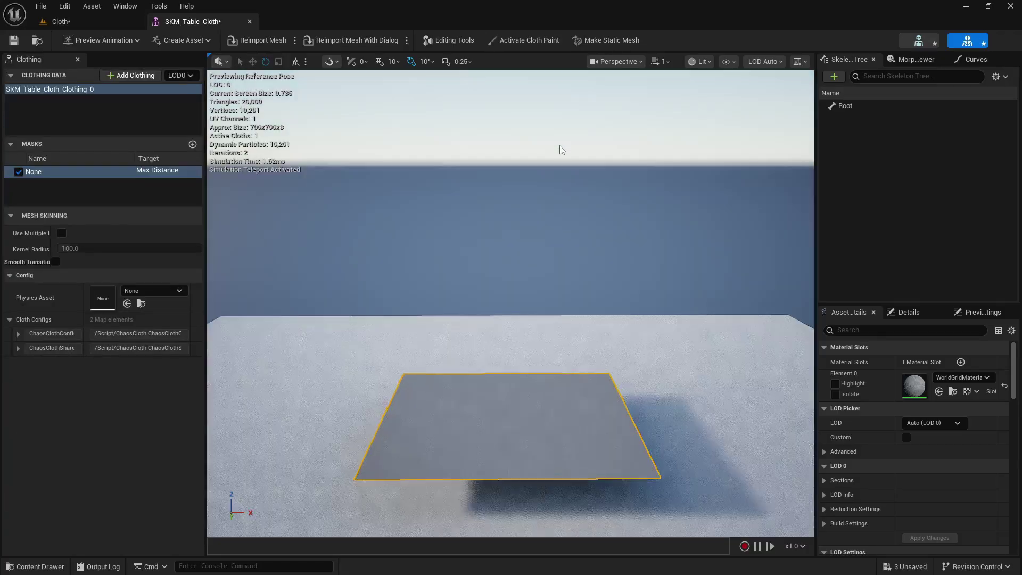
drag(560, 145, 573, 275)
click(17, 45)
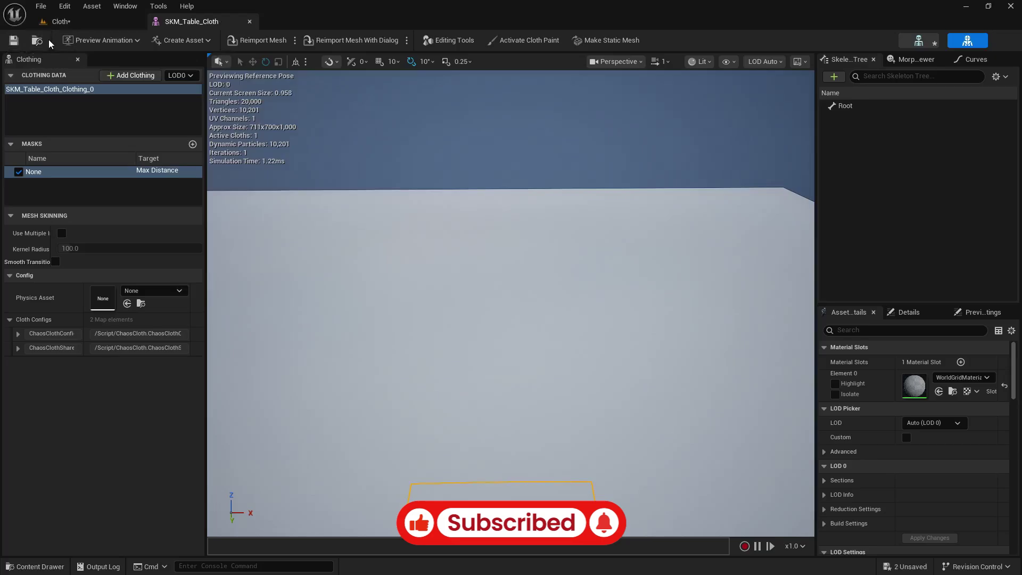
- In the Cloth level, replace the Rectangle static mesh with the SKM_Table_Cloth skeletal mesh placed above the table
click(79, 20)
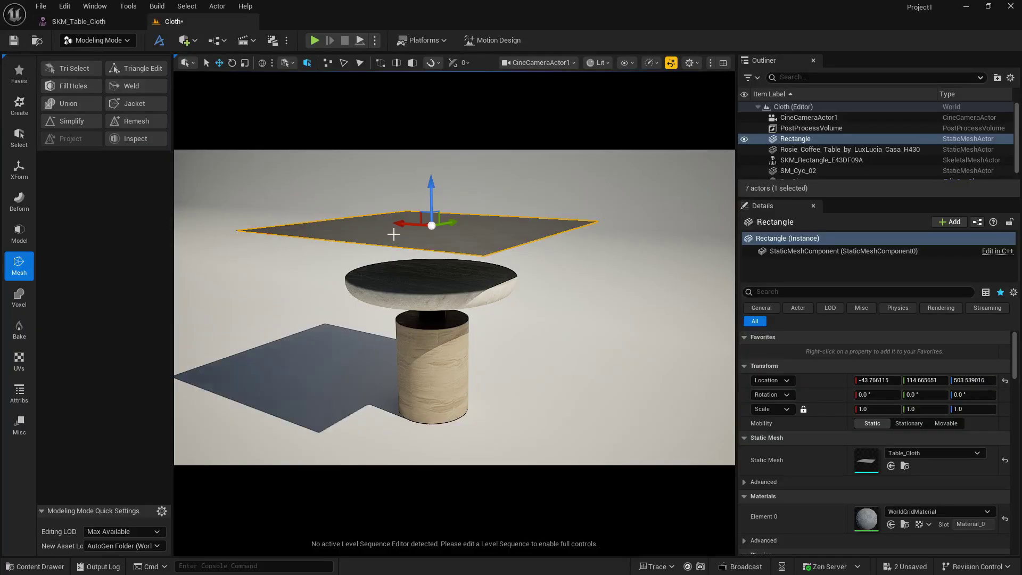
key(Delete)
click(35, 566)
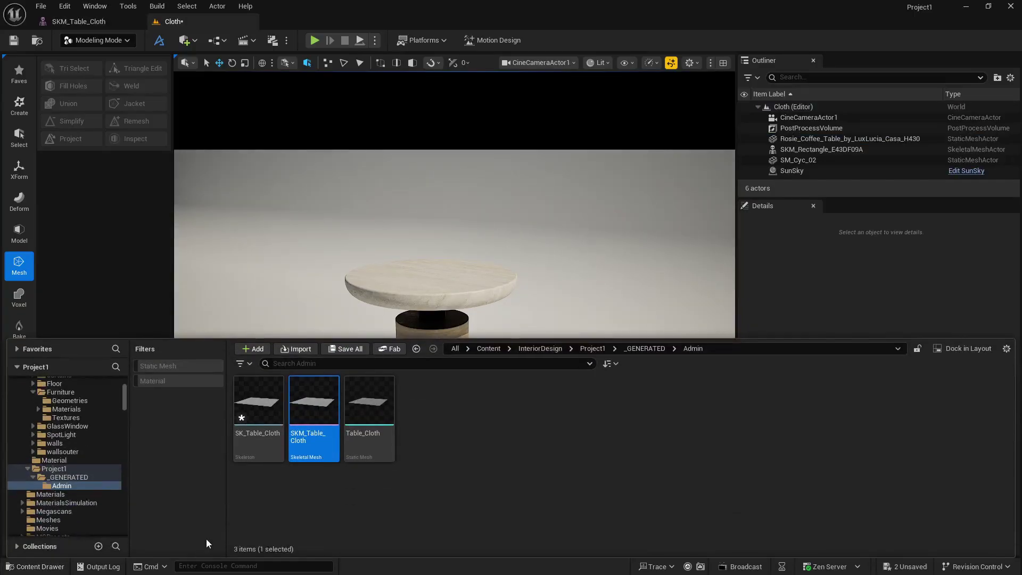
drag(321, 456, 435, 211)
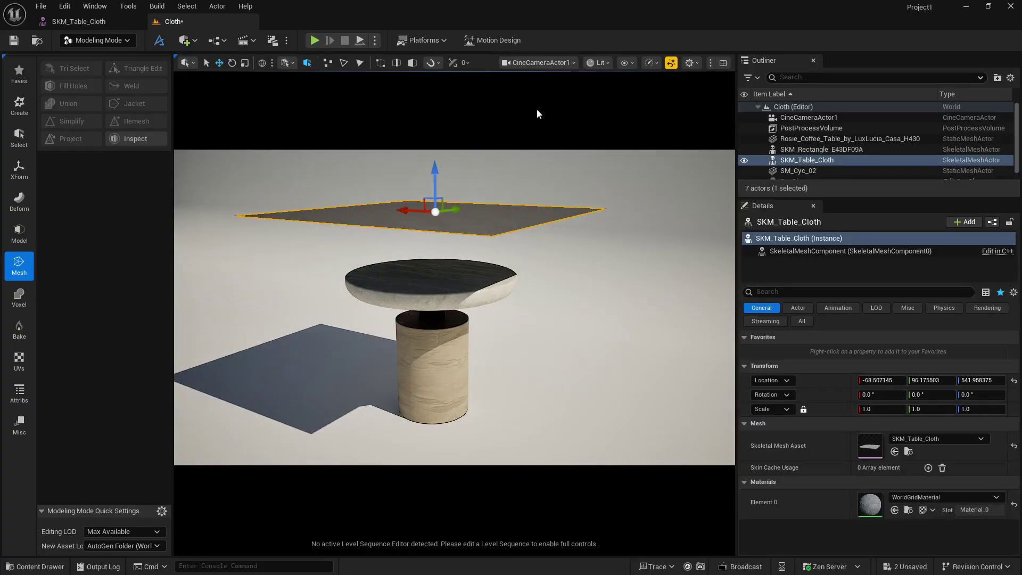
- Run the level in Simulate mode to test how the cloth falls onto the table, and stop it
click(375, 42)
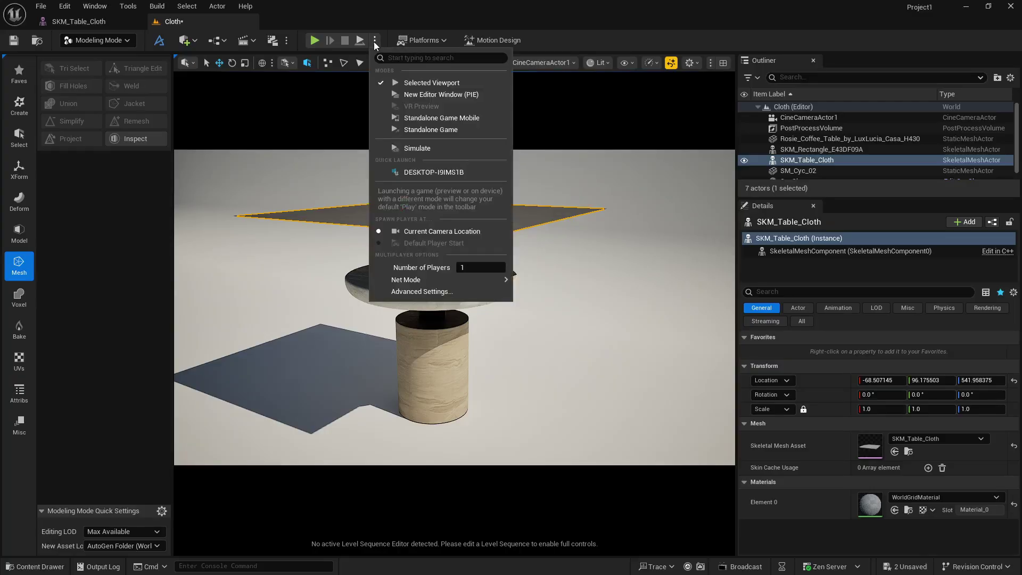
click(417, 149)
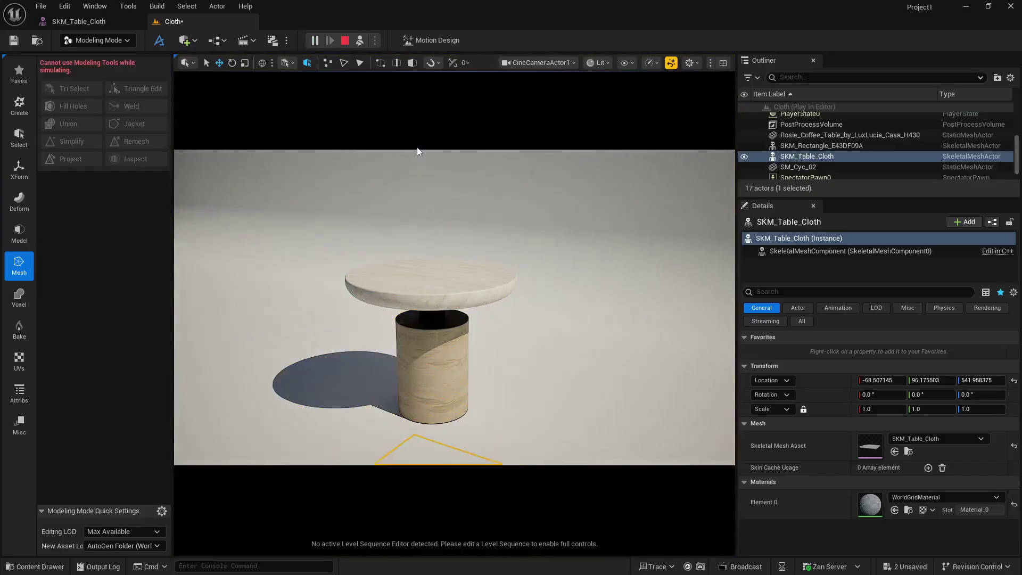
click(345, 42)
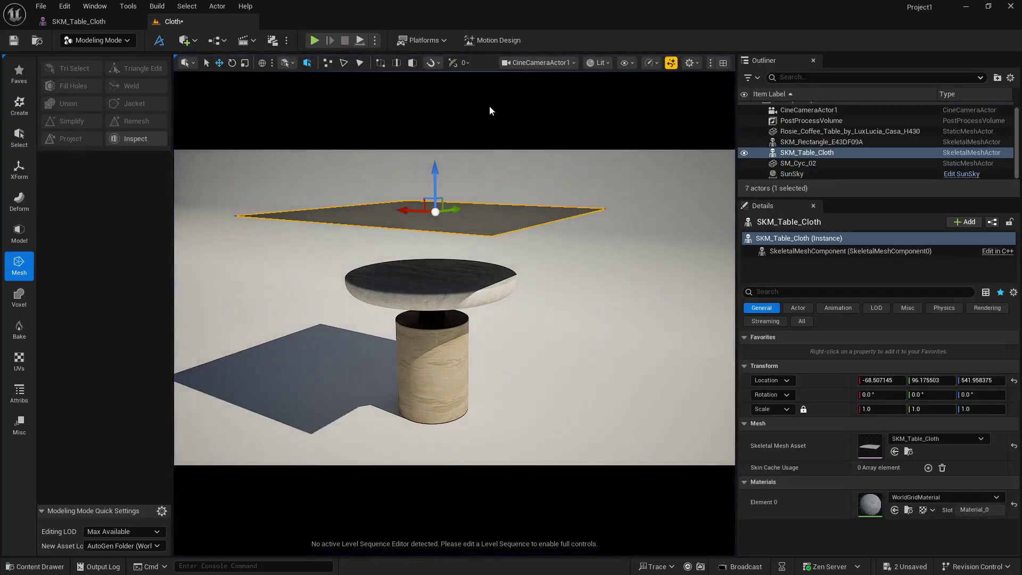
- Switch the viewport to Perspective and enable Collide with Environment in the SKM_Table_Cloth actor's clothing settings
click(573, 62)
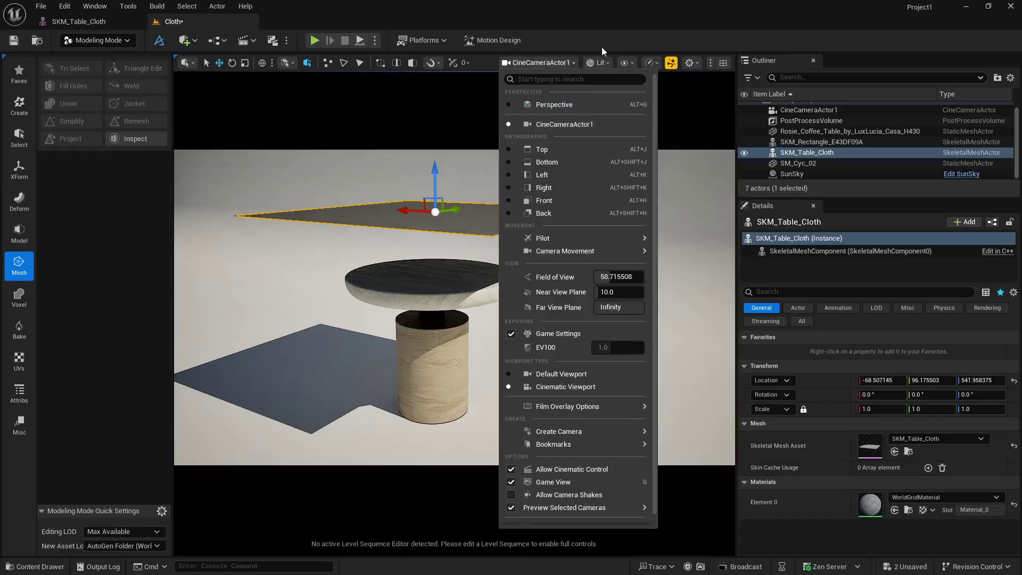
click(571, 104)
right_drag(551, 229, 586, 234)
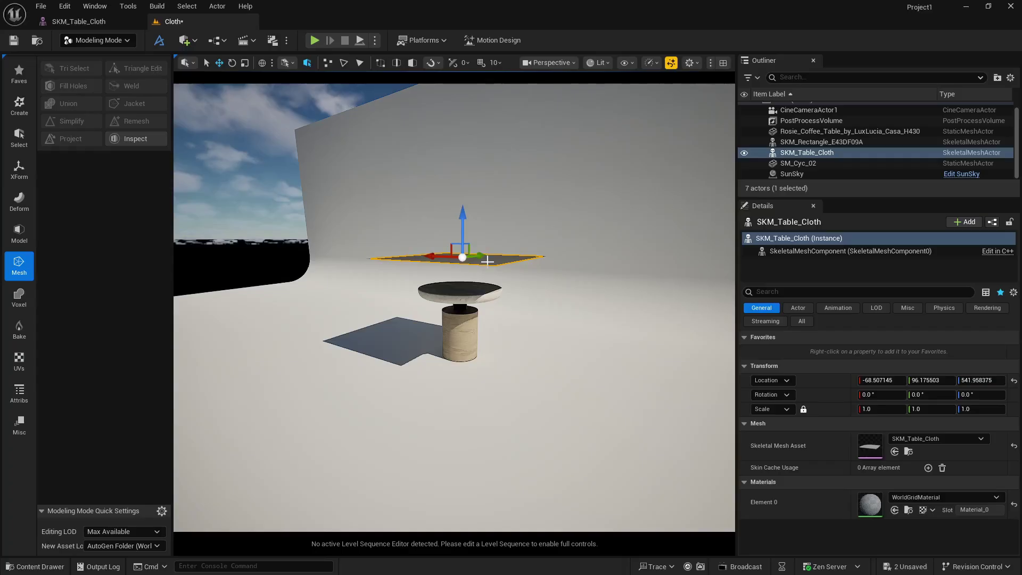
click(778, 291)
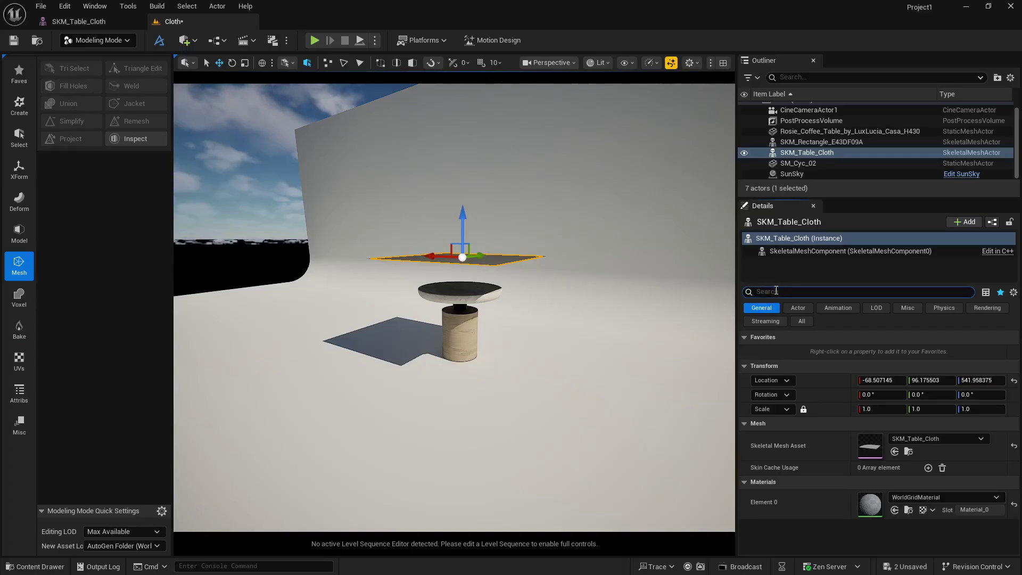
text(cloth)
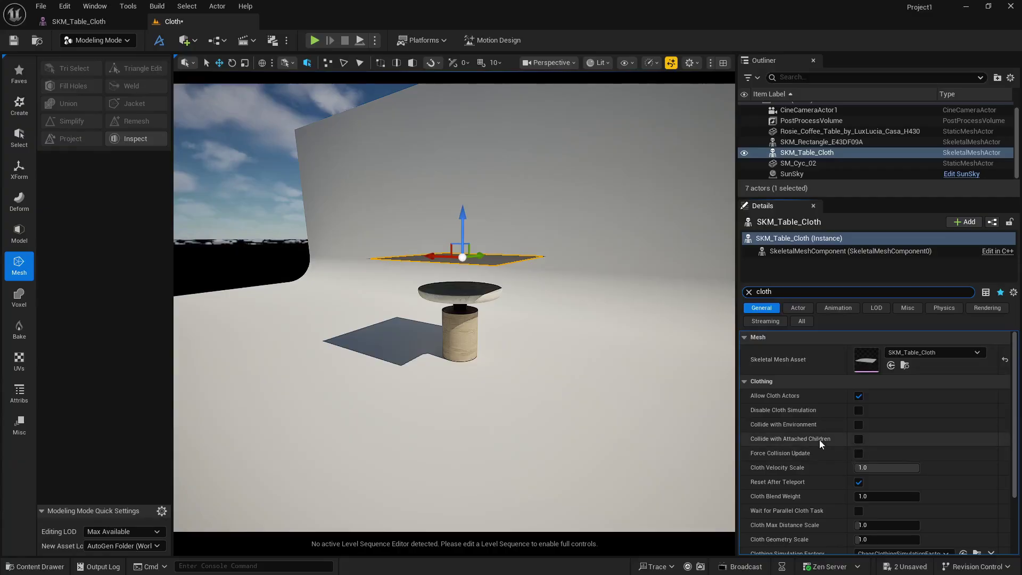
click(859, 424)
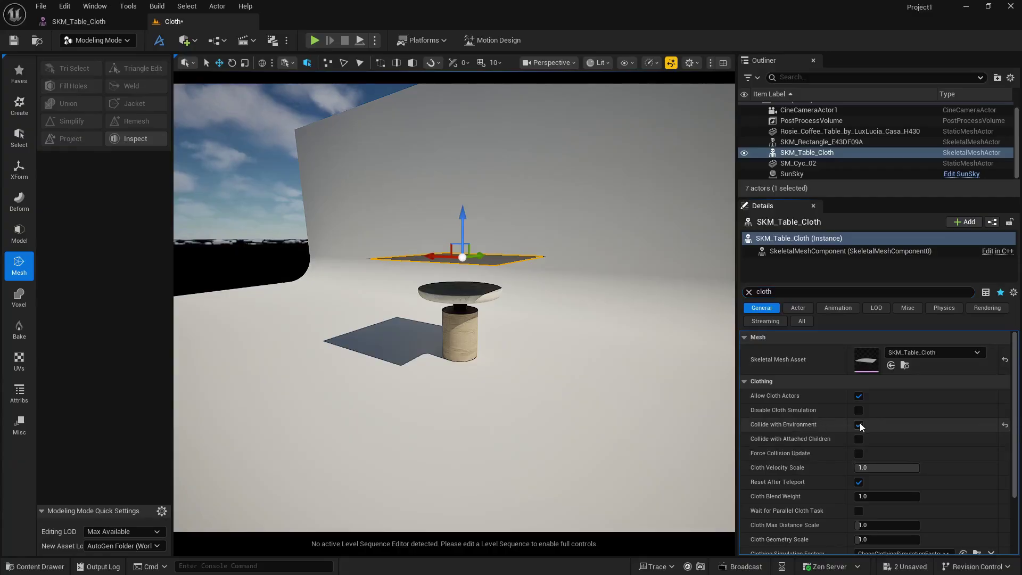
- Enable Force Collision Update on the SKM_Table_Cloth actor, test the falling cloth in Simulate mode, and stop the simulation
click(859, 453)
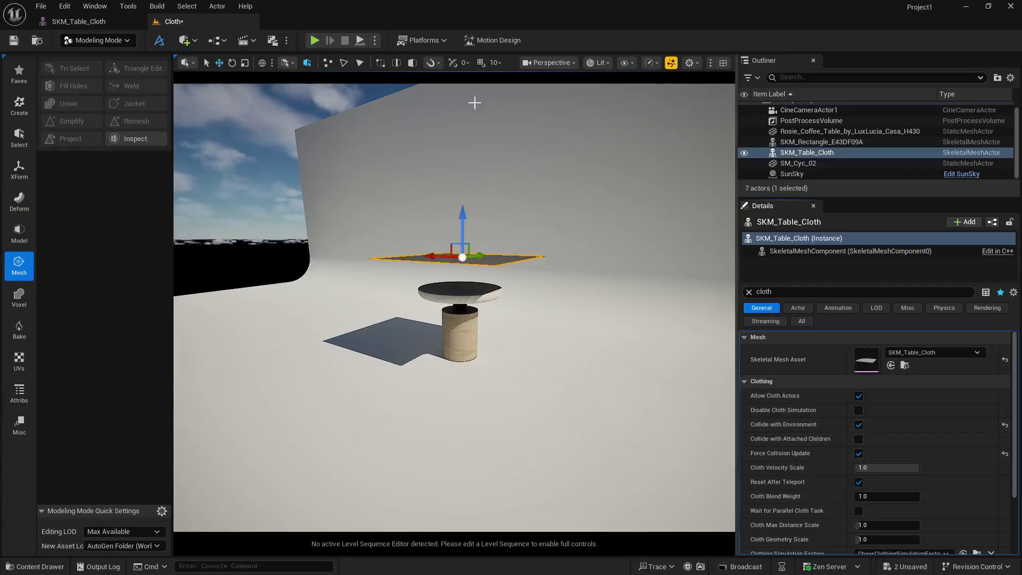
click(374, 40)
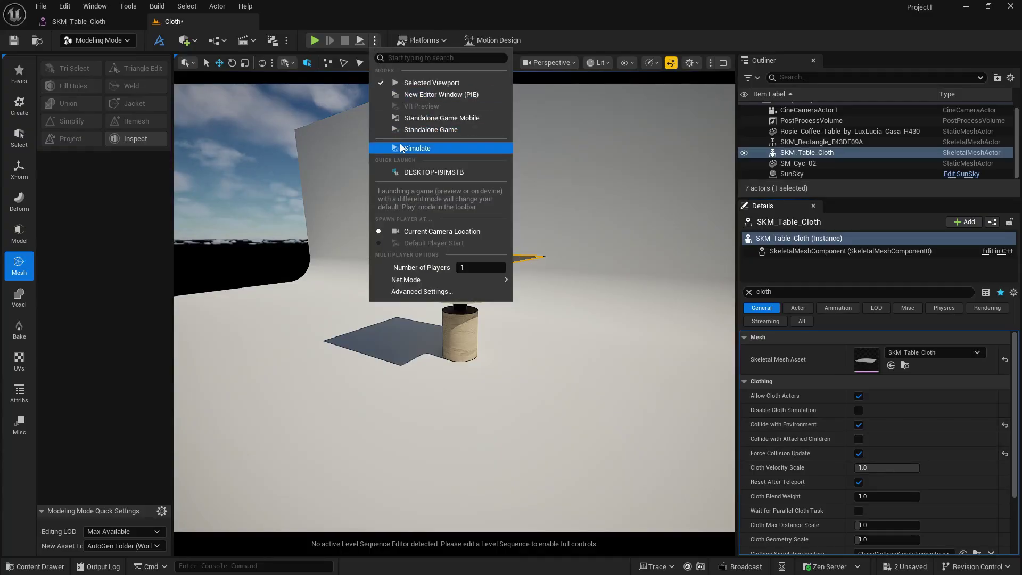
click(416, 148)
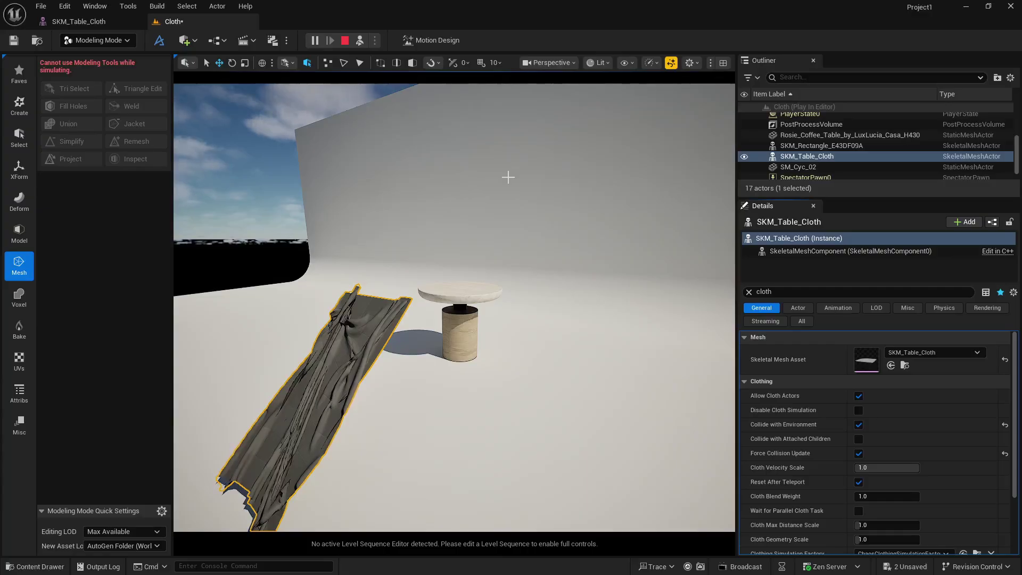
click(345, 40)
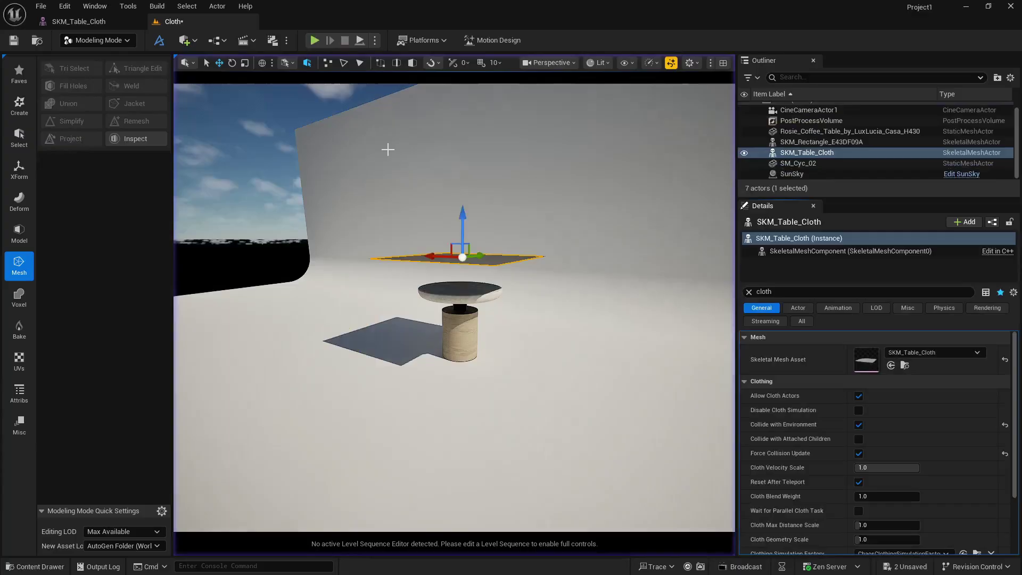
- Test the cloth simulation with the SM_Cyc_02 backdrop deleted, then stop it and undo the deletion
click(438, 161)
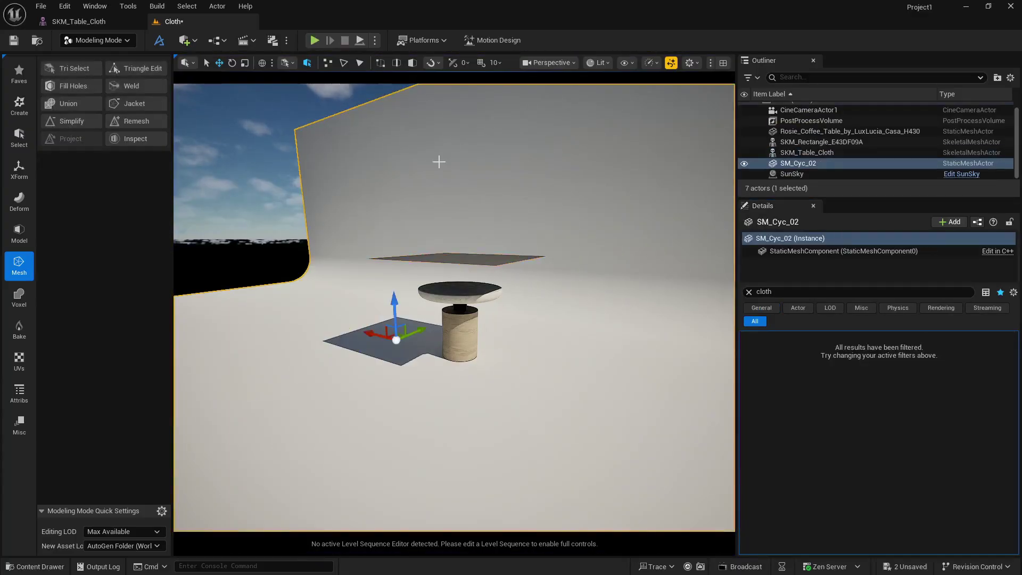
key(Delete)
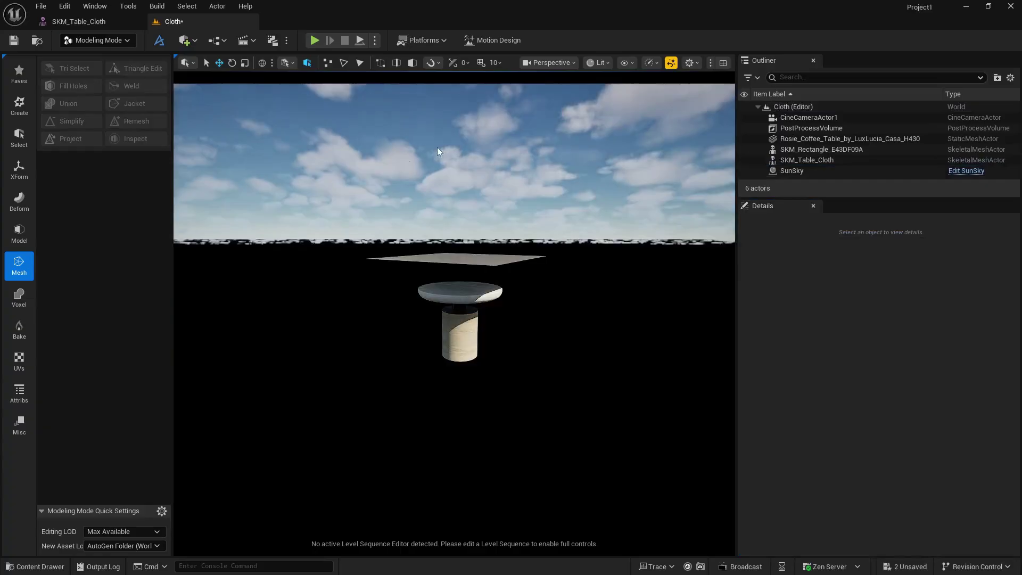
click(375, 40)
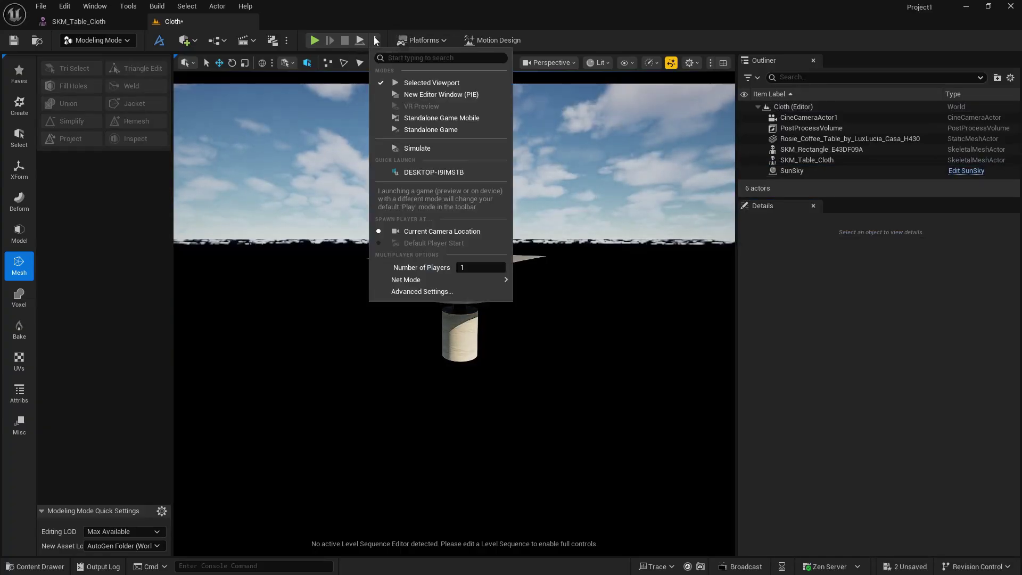
click(394, 147)
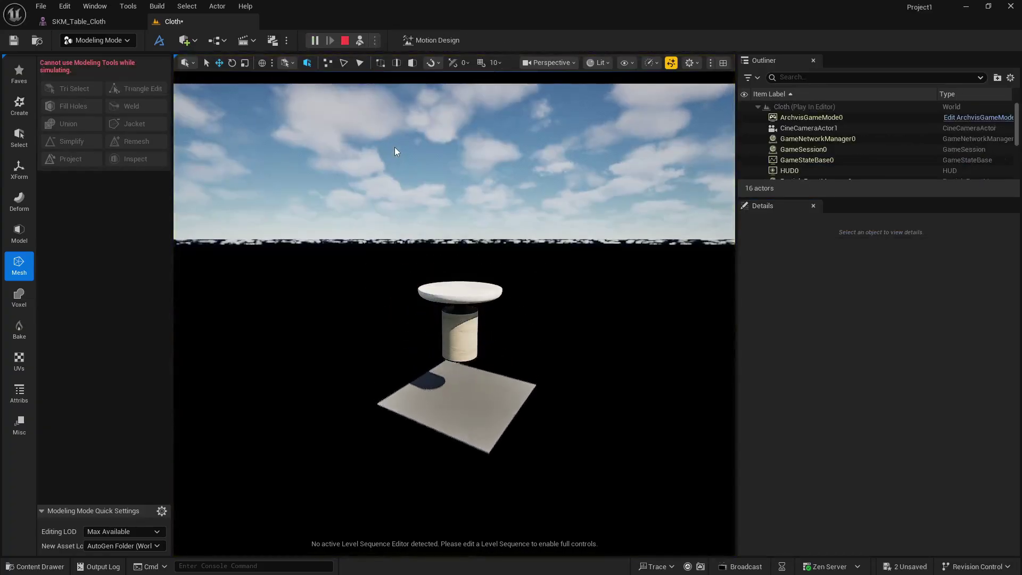
click(346, 39)
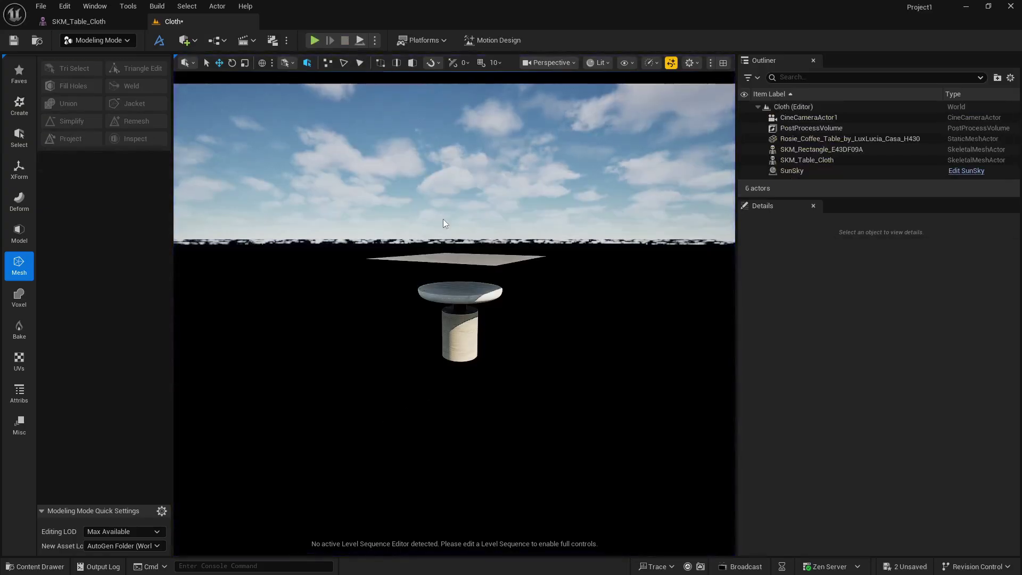
key(ctrl+z)
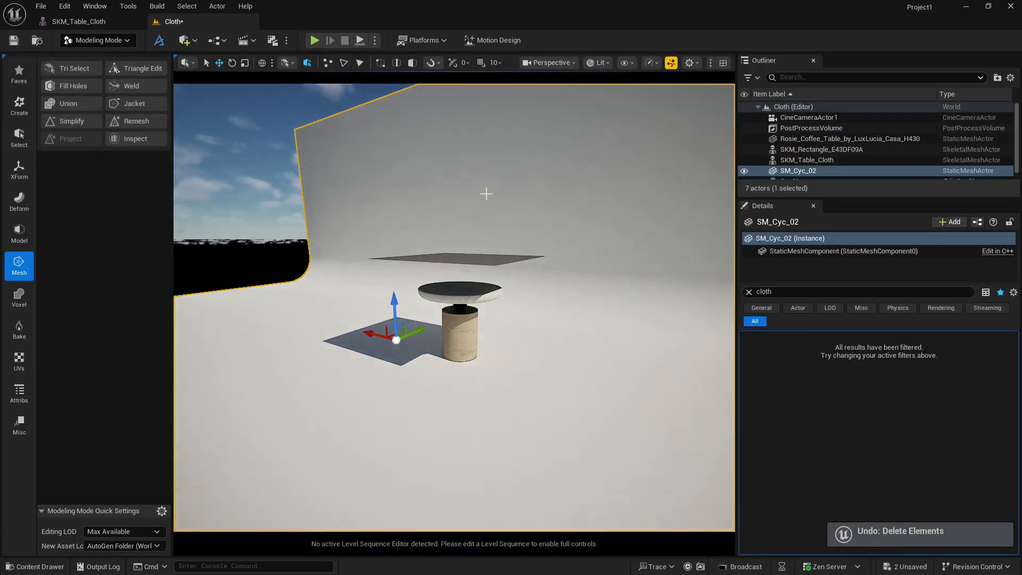
- Find the collision settings of the SM_Cyc_02 backdrop and set its Collision Presets to NoCollision
click(749, 292)
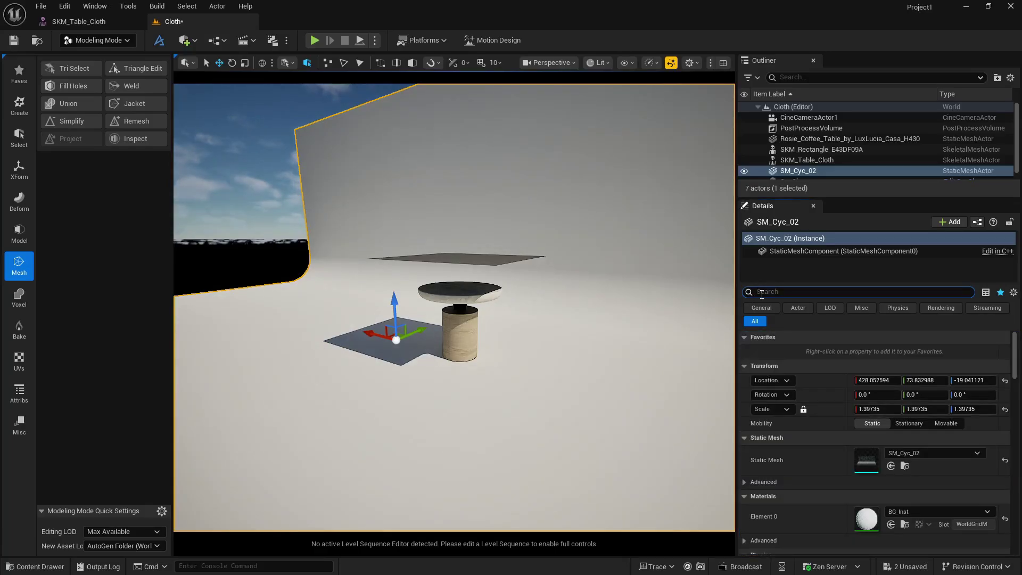
text(colli)
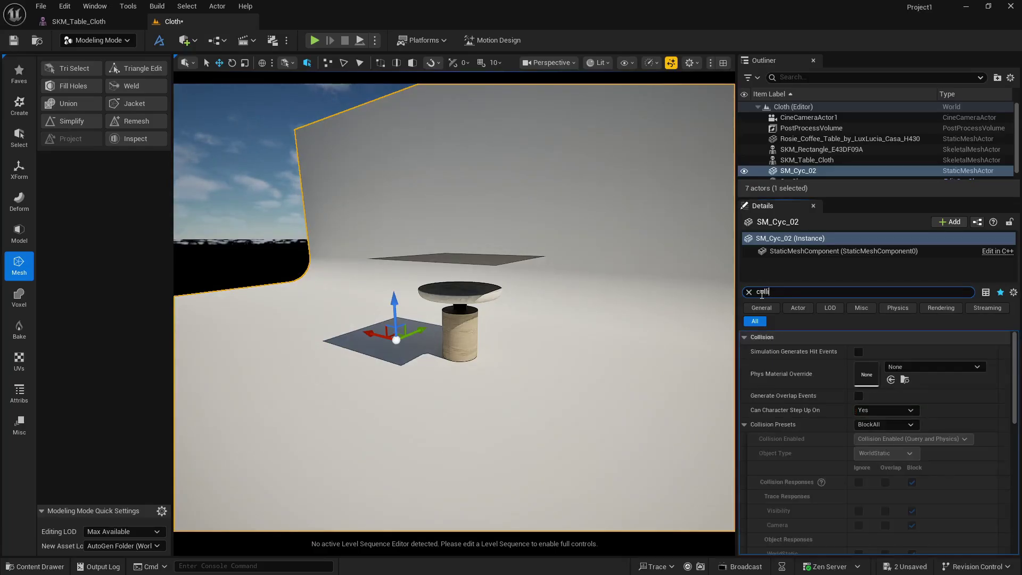
click(880, 425)
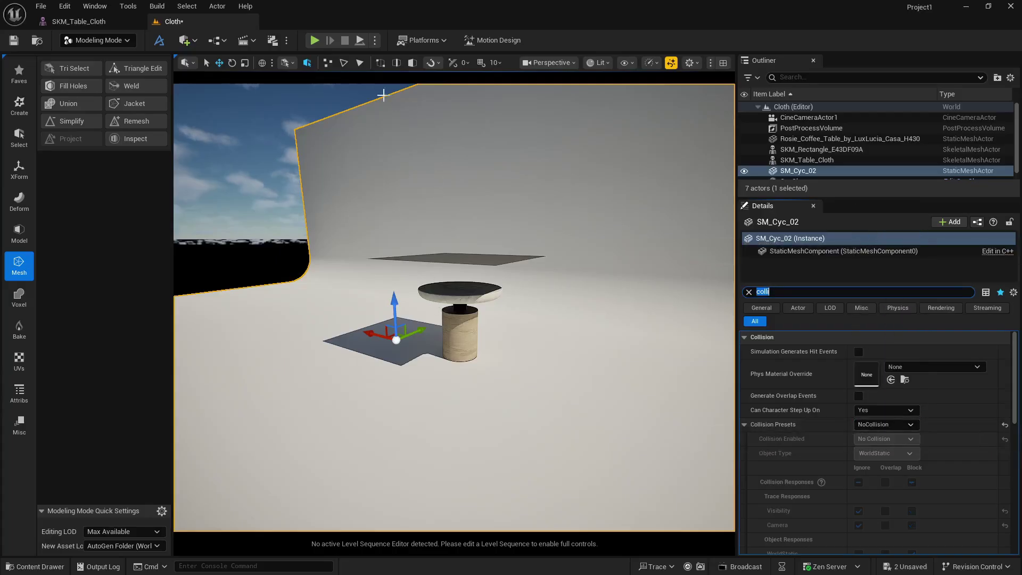
- Simulate the level to check how the cloth falls with the backdrop's collision off, and stop the simulation
click(374, 40)
click(418, 146)
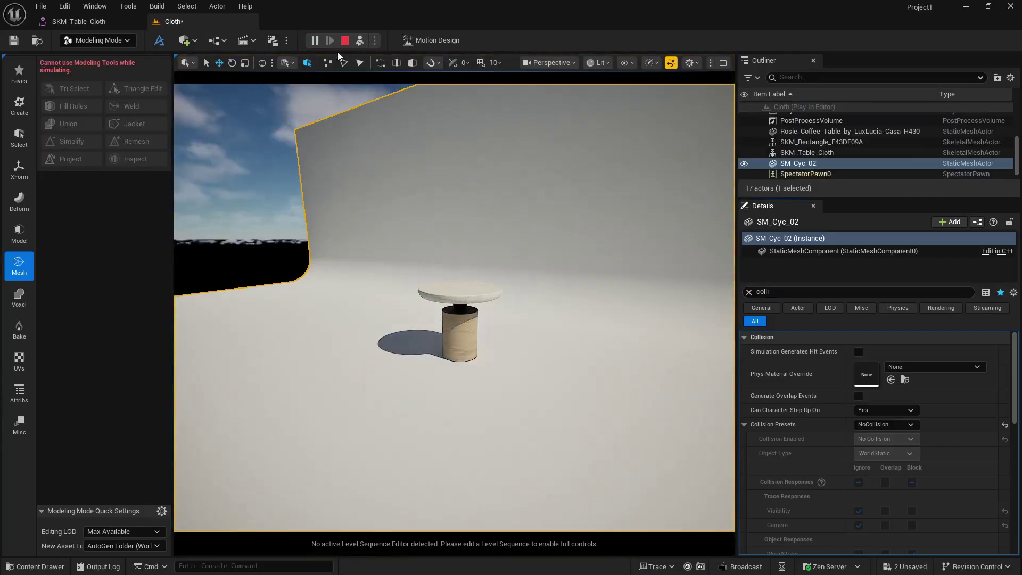
click(344, 40)
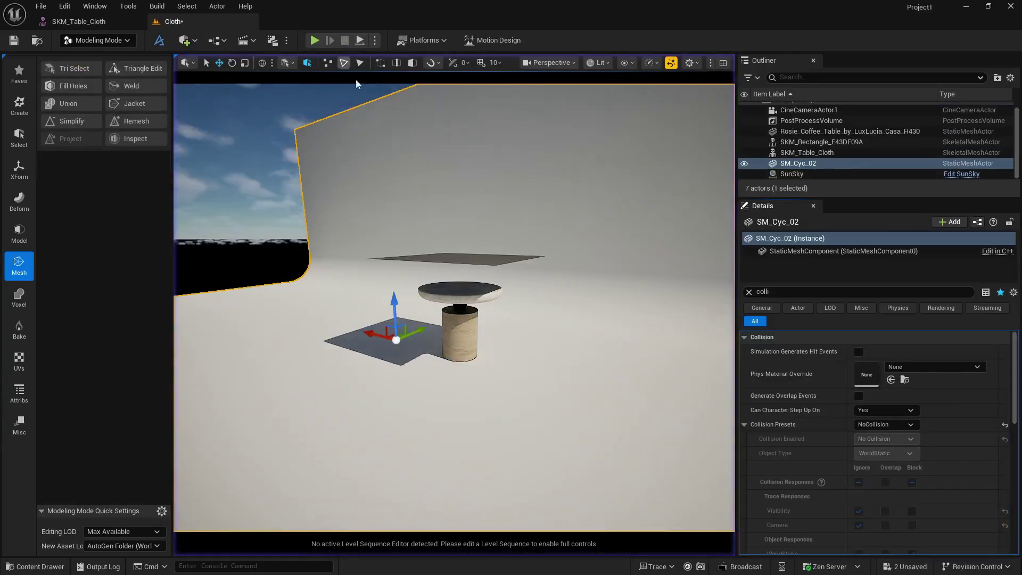
- Open the coffee table's static mesh from its actor details and add a Box Simplified Collision around the table
click(467, 294)
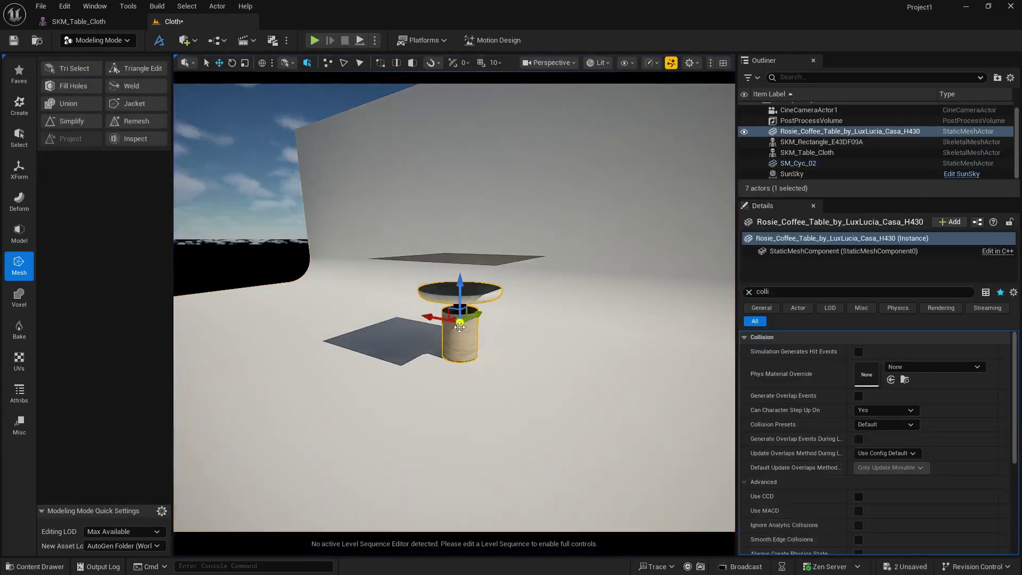
click(748, 292)
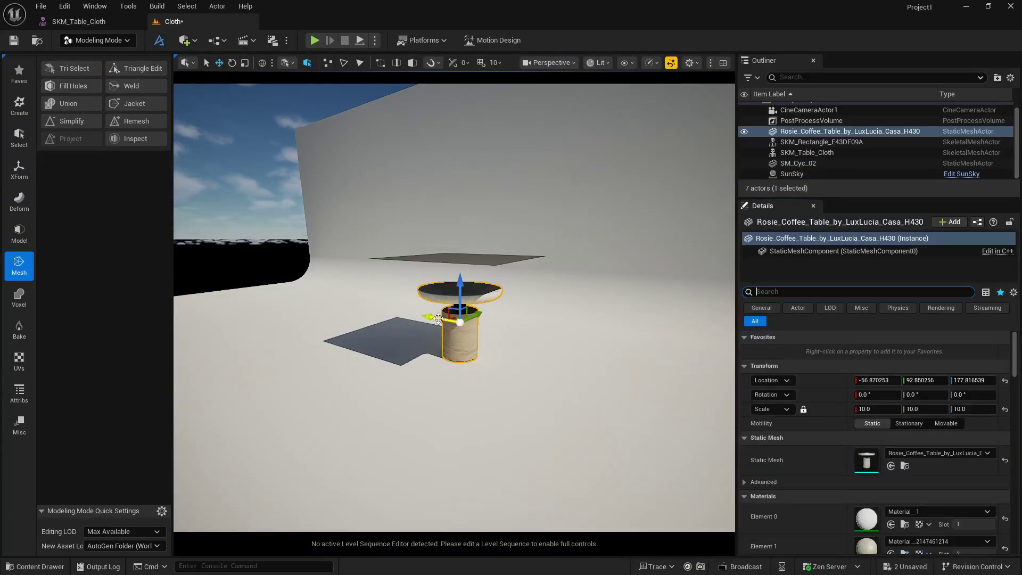
double_click(859, 459)
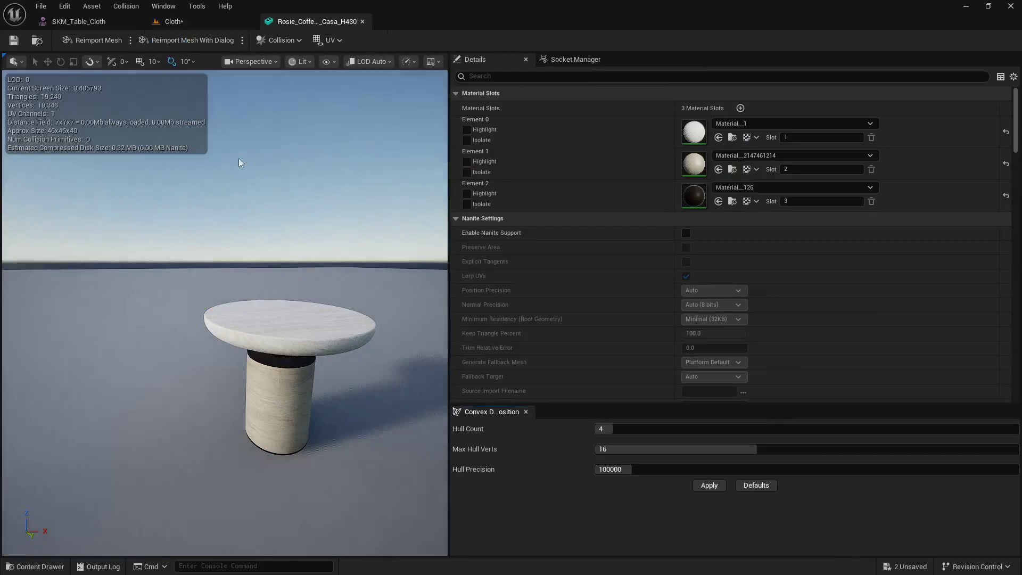
click(279, 41)
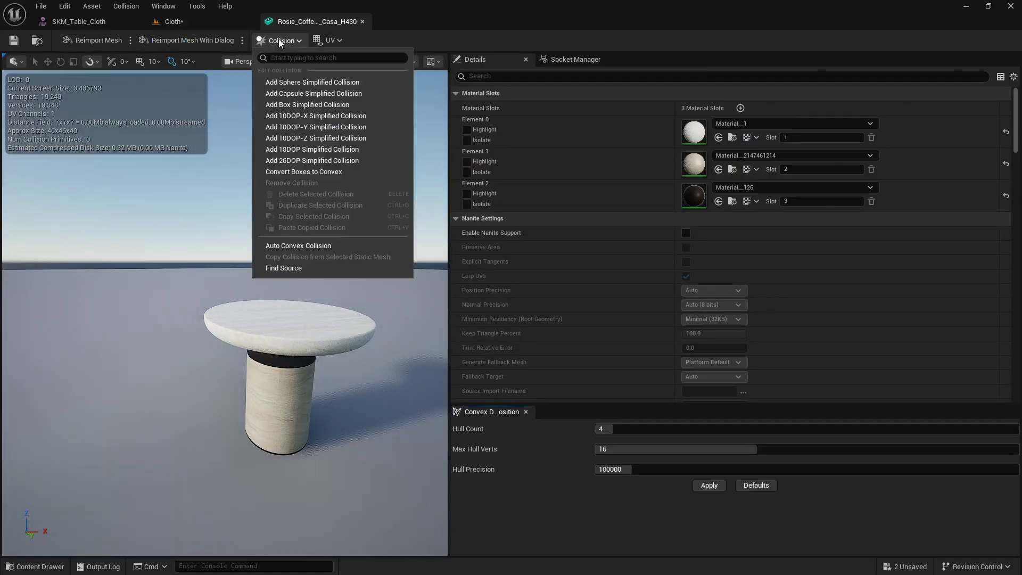
click(308, 106)
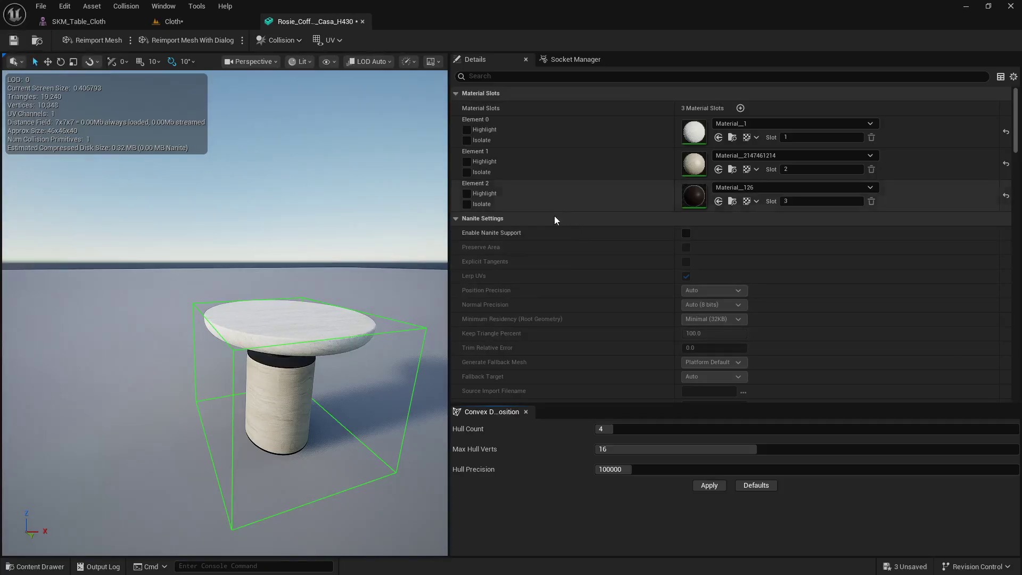
- Set the table mesh's Collision Complexity to Use Simple Collision As Complex and save the mesh asset
scroll(554, 225, down, 10)
scroll(554, 225, down, 8)
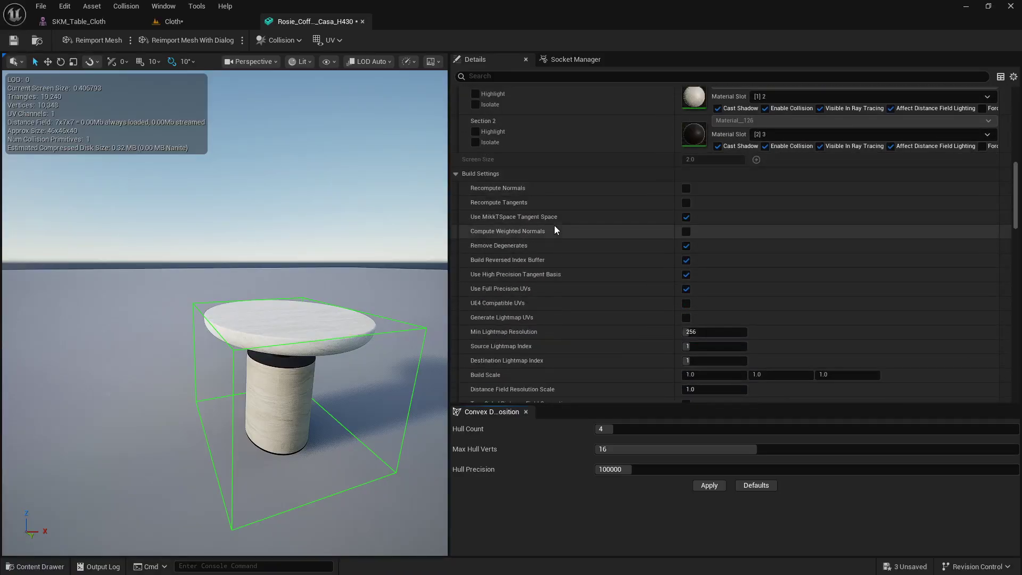
scroll(554, 225, down, 8)
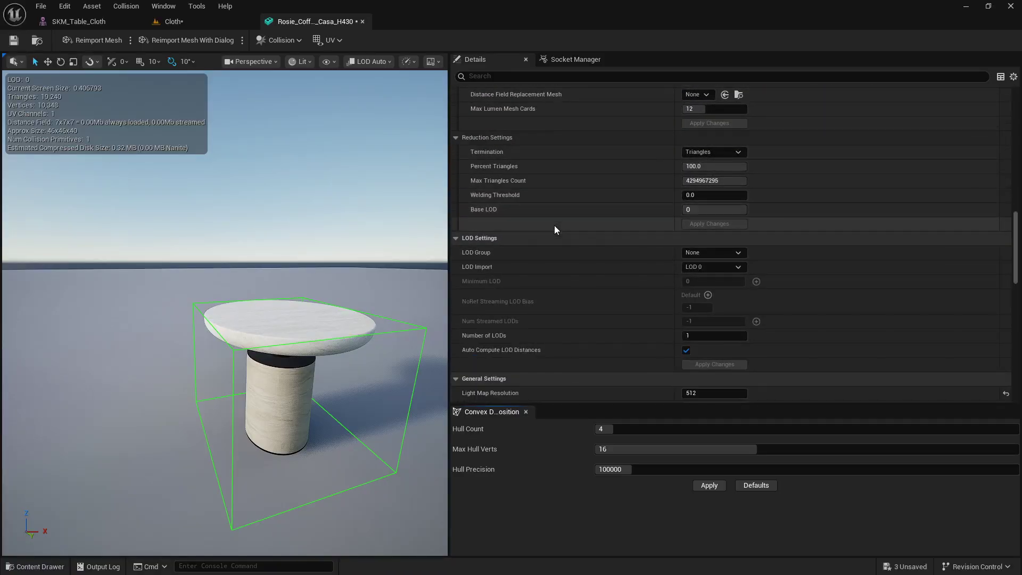
scroll(554, 225, down, 10)
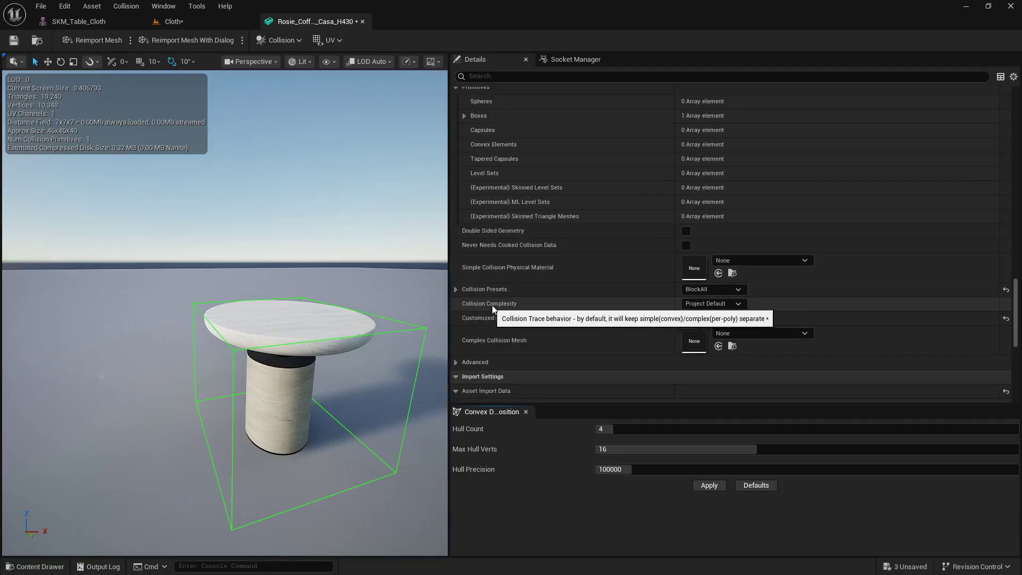
click(741, 305)
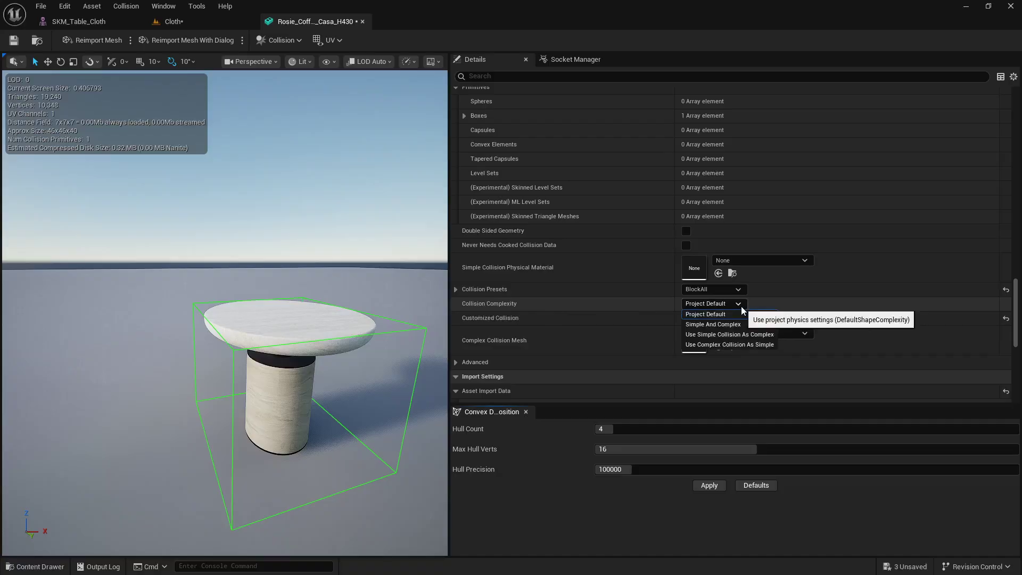
click(737, 335)
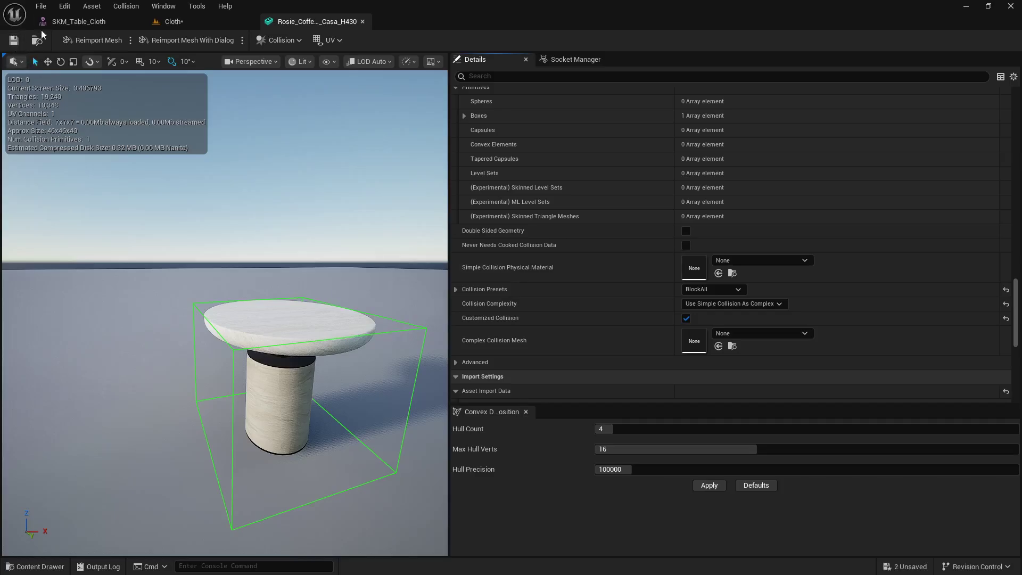
- Return to the Cloth level, simulate it to examine how the cloth drapes over the table, and stop the simulation
click(79, 21)
click(173, 21)
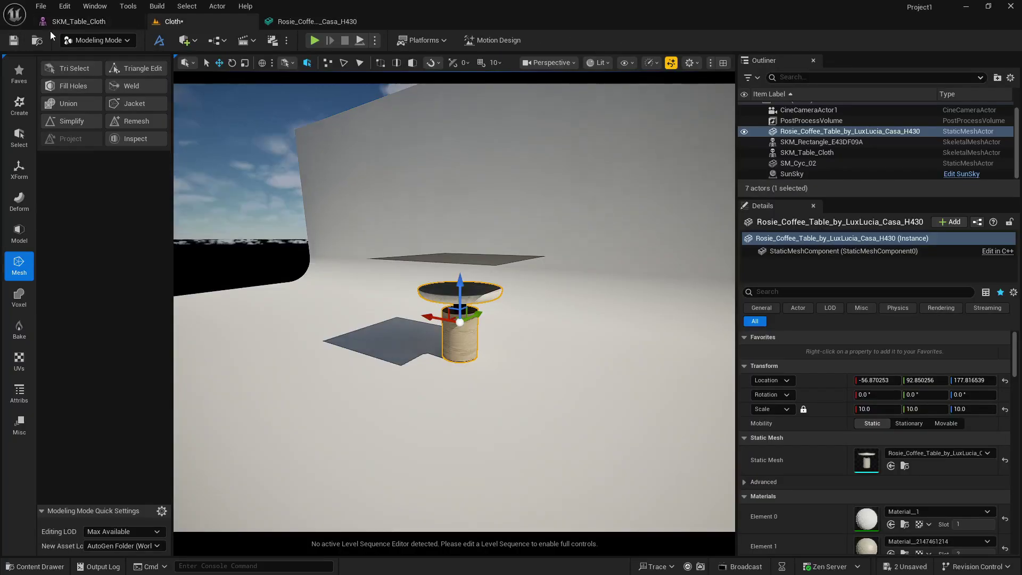
click(374, 40)
click(402, 152)
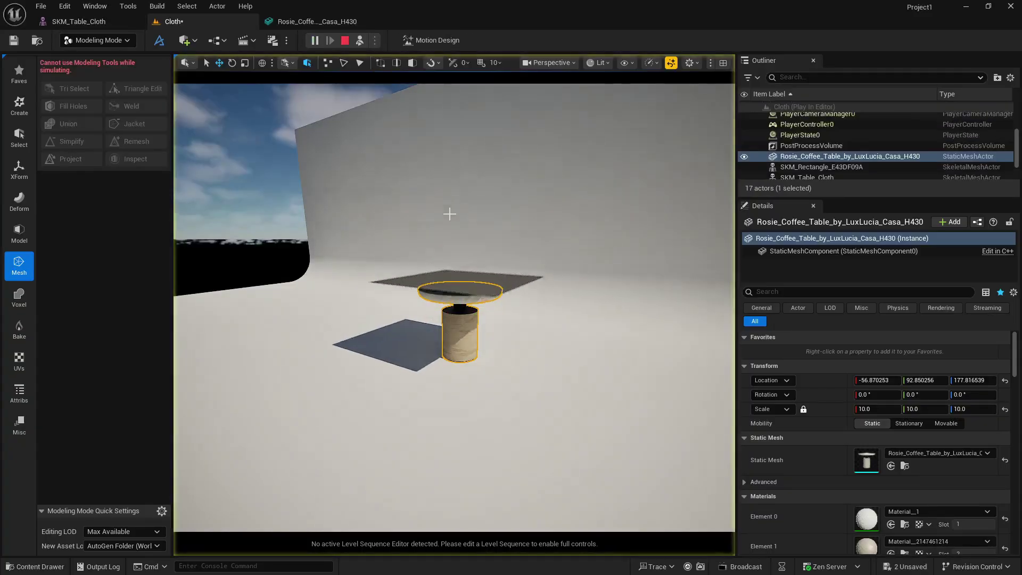
right_drag(524, 298, 524, 315)
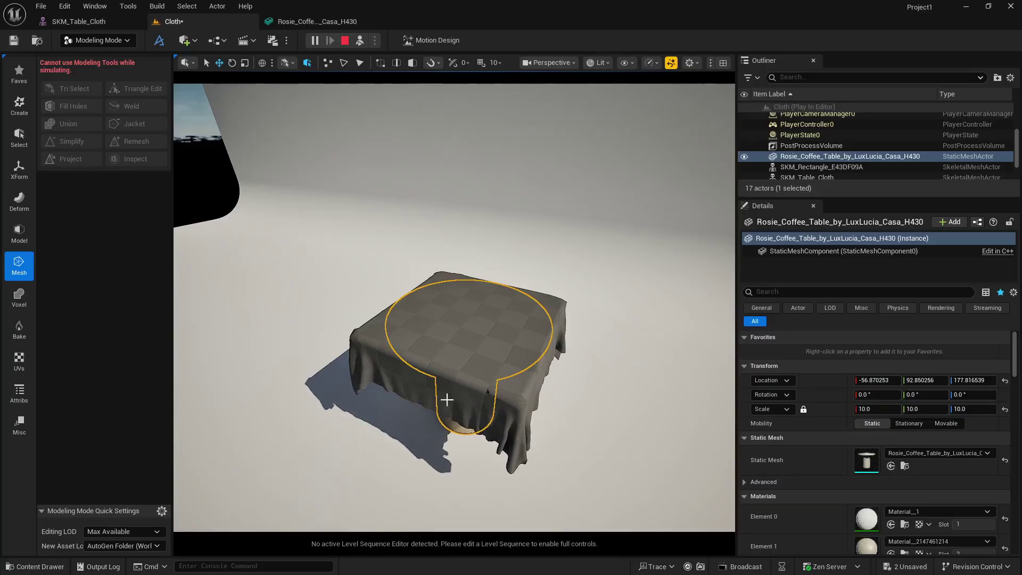
click(345, 40)
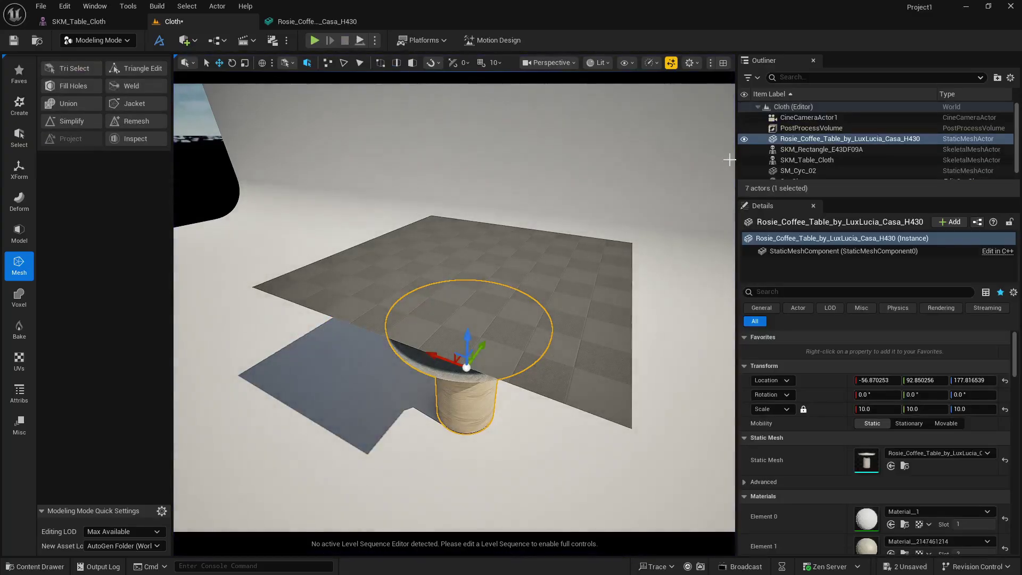
- Move the SKM_Table_Cloth actor along X to about -744 so it hangs beside the table
right_drag(537, 274, 490, 270)
click(409, 284)
drag(368, 252, 673, 273)
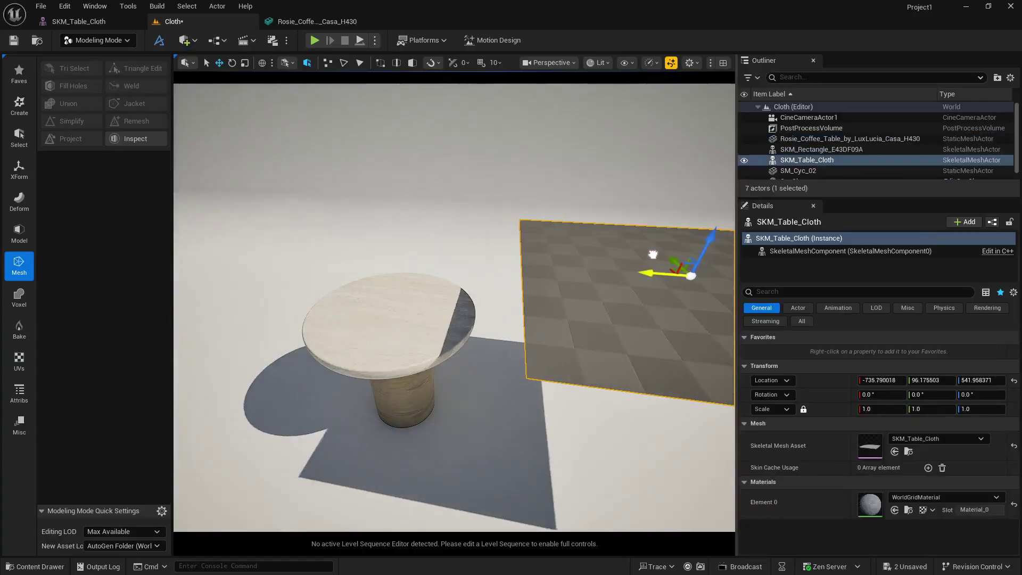
- Add a Sphere shape to the level and move it under the cloth, to about X -693 and Y -75
click(190, 44)
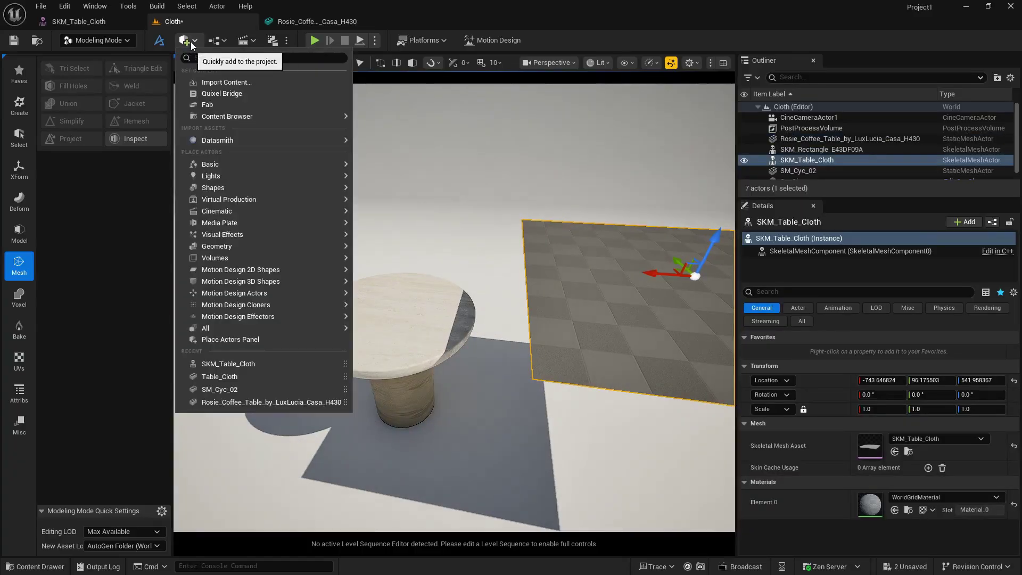
mouse_move(245, 168)
mouse_move(258, 186)
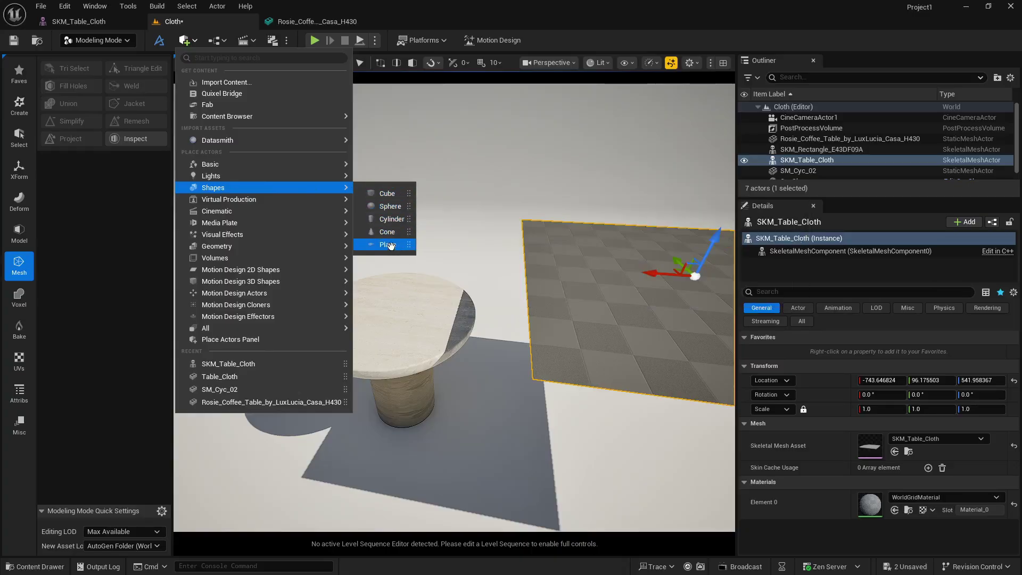
click(392, 206)
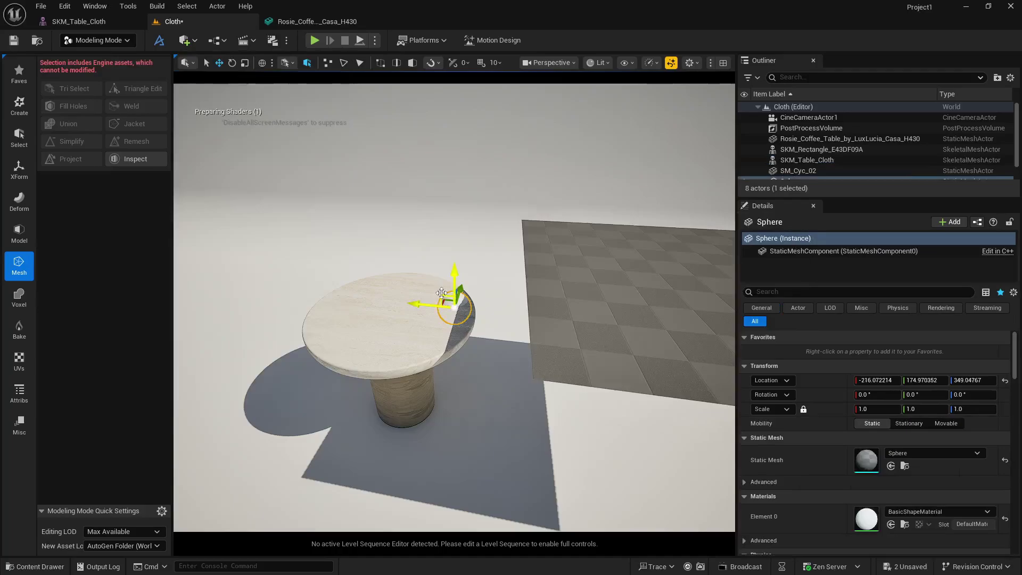
drag(468, 287, 432, 331)
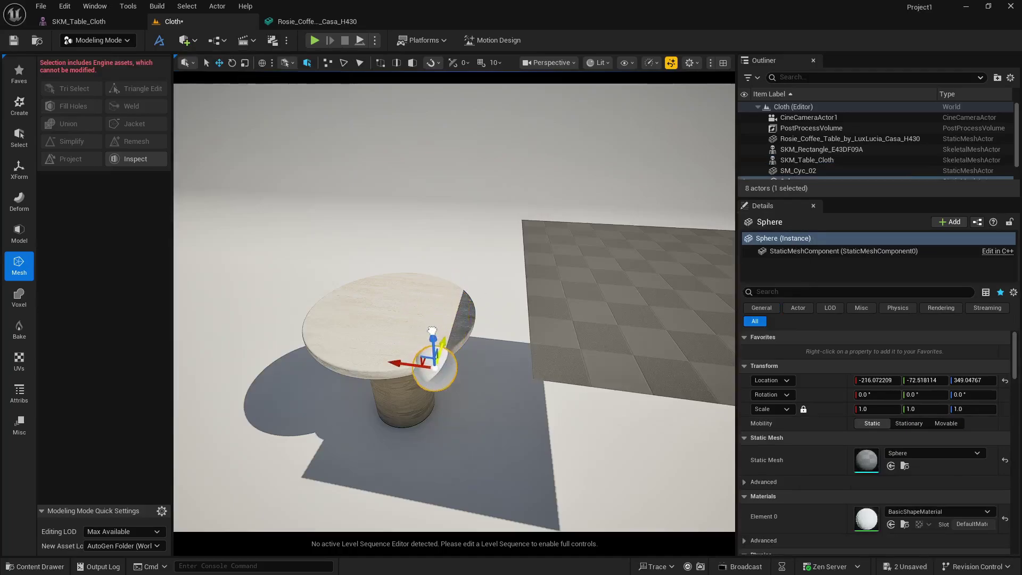
drag(391, 366, 600, 392)
- Scale the sphere up uniformly to about 1.98
right_drag(601, 391, 489, 361)
key(r)
drag(461, 342, 463, 333)
- Simulate the level to examine how the cloth drapes over the sphere, and stop the simulation
click(375, 40)
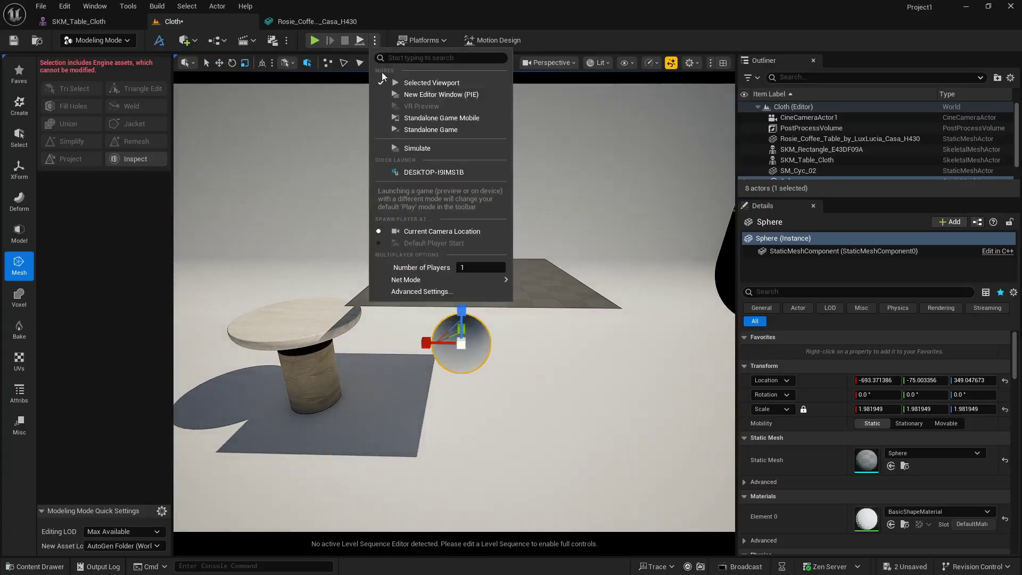
click(417, 149)
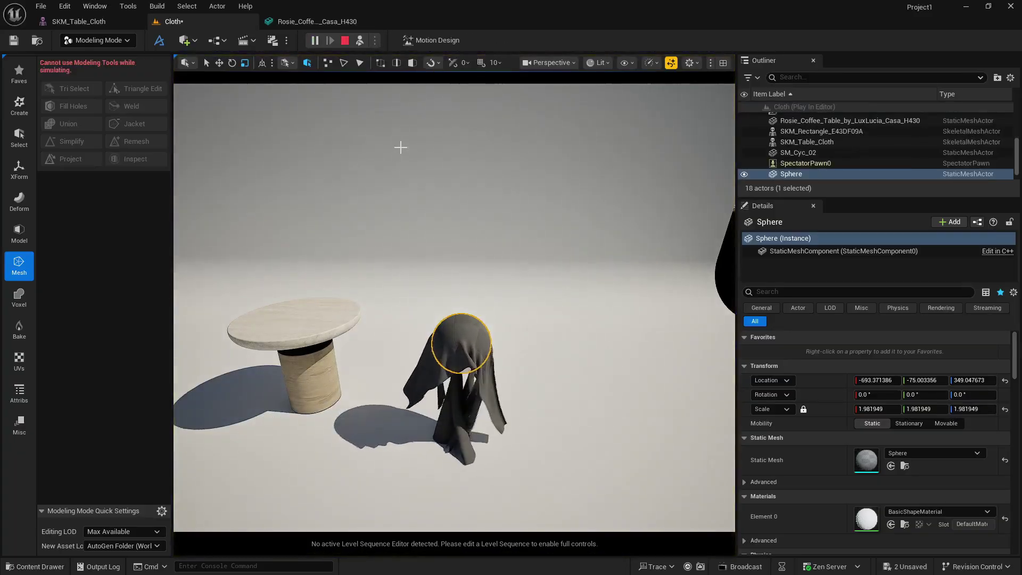
click(345, 40)
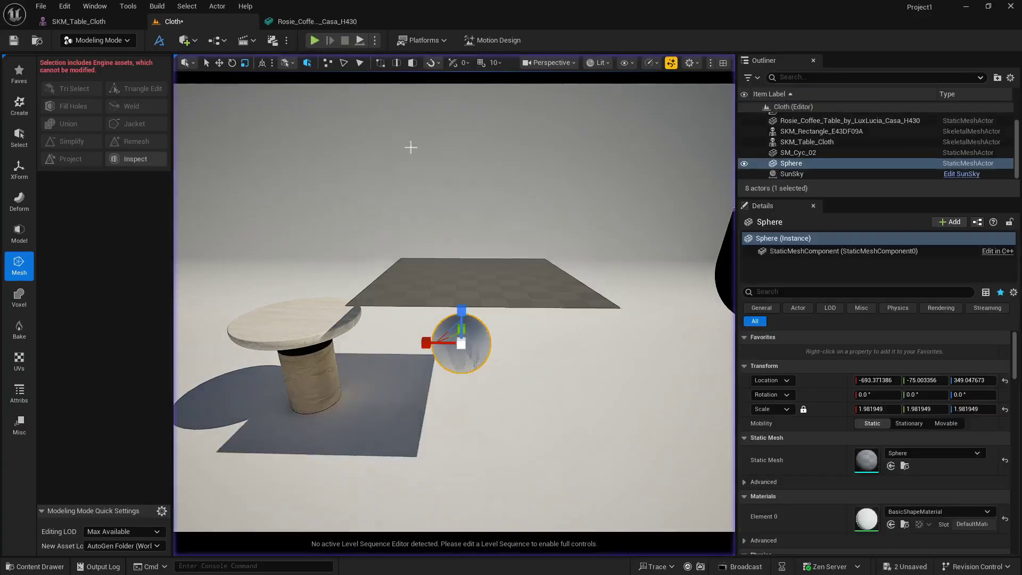
- Undo the sphere's placement and scaling and the cloth's move, so SKM_Table_Cloth is back above the table
key(ctrl+z)
key(ctrl+z)
key(ctrl+z)
key(ctrl+z)
key(ctrl+z)
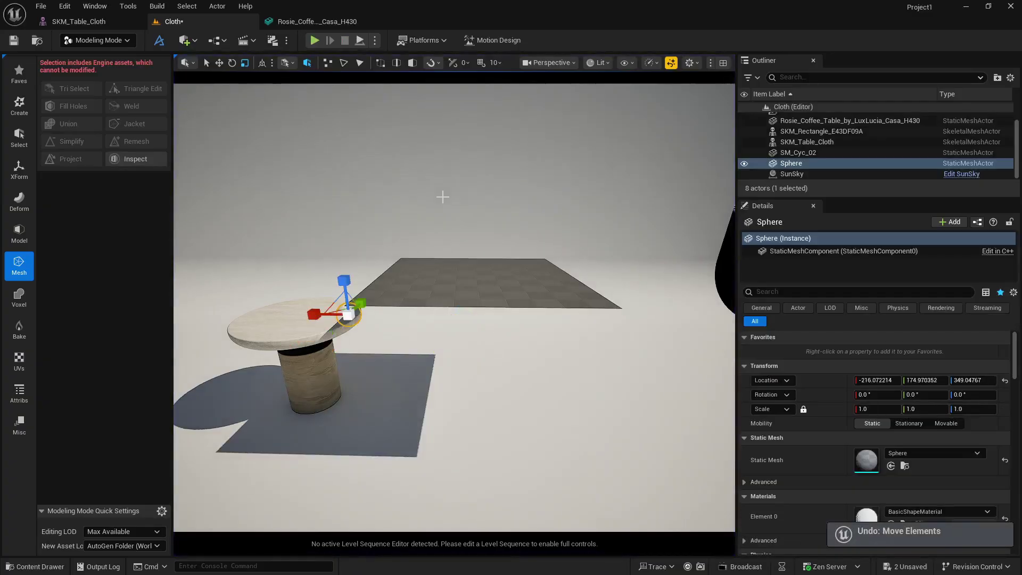
key(f)
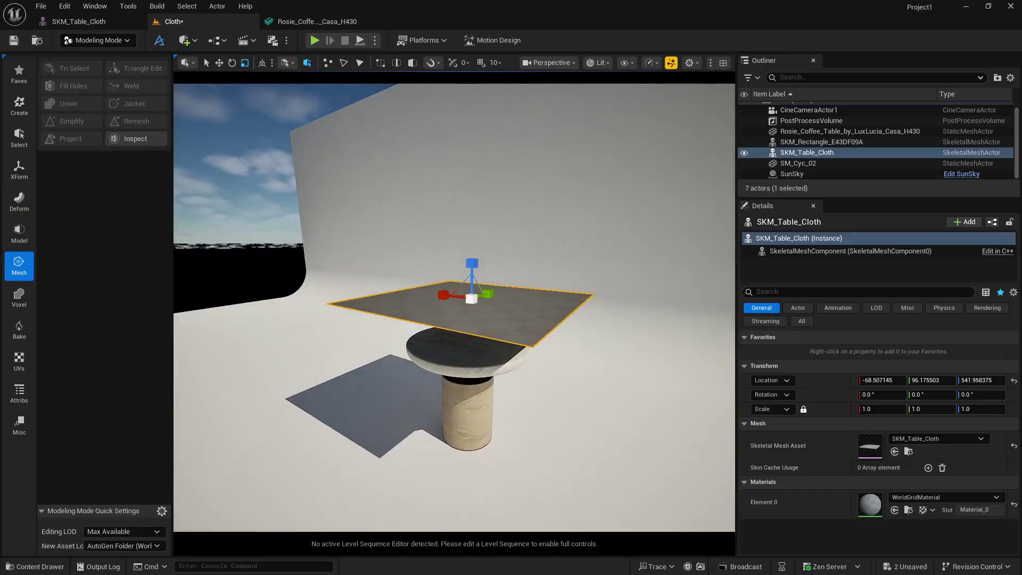
- Open the coffee table's static mesh and remove its existing box collision
click(468, 410)
double_click(863, 461)
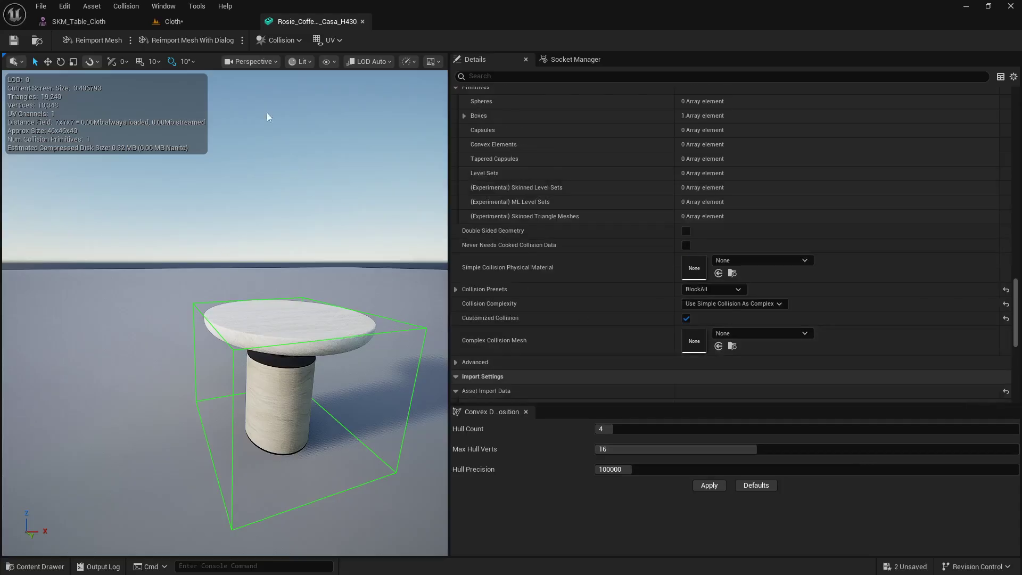
click(268, 39)
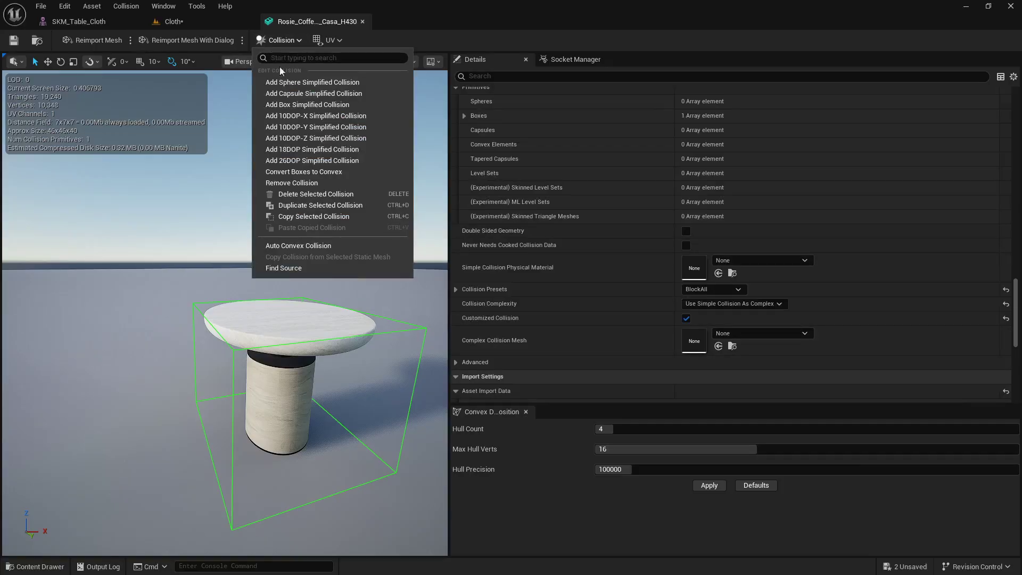
click(302, 183)
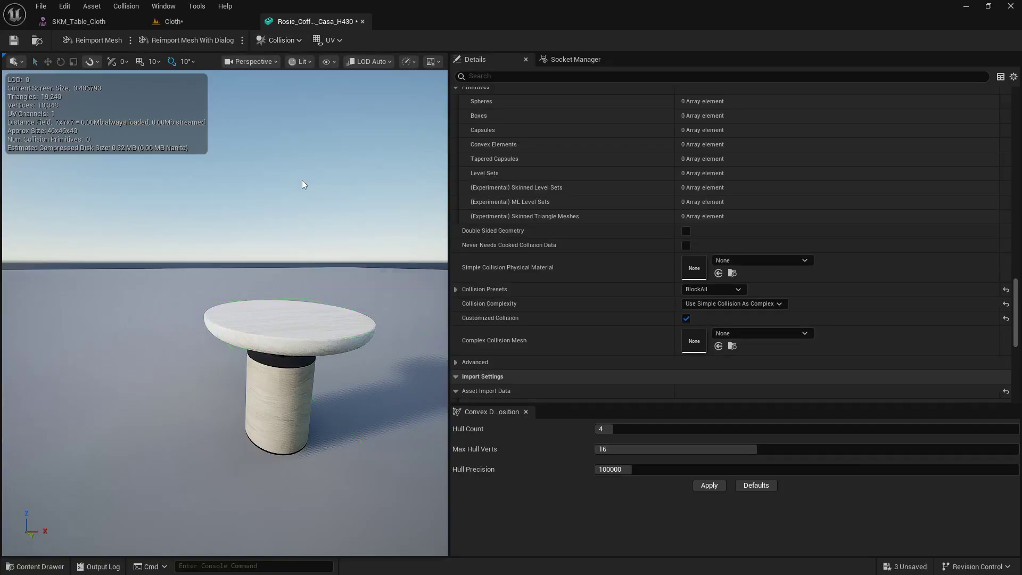
- Generate auto convex collision for the table with Hull Count 4, Max Hull Verts 16 and Hull Precision 100000
click(277, 42)
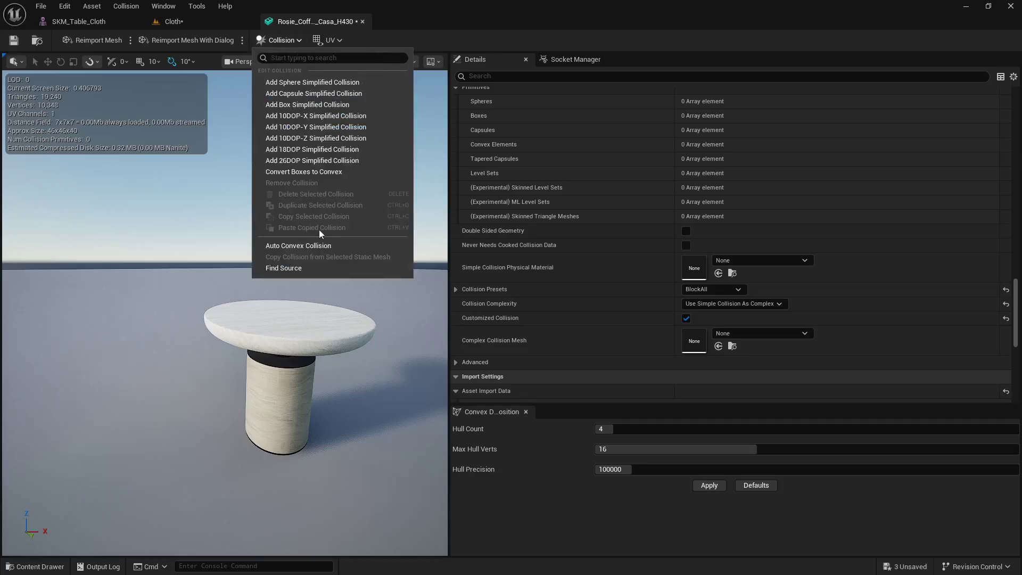
click(296, 247)
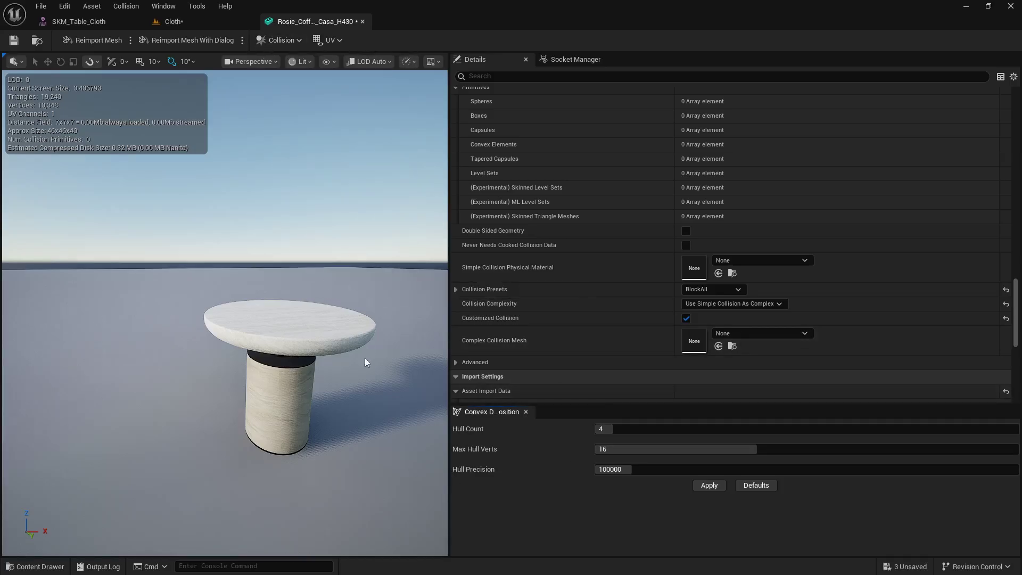
click(713, 487)
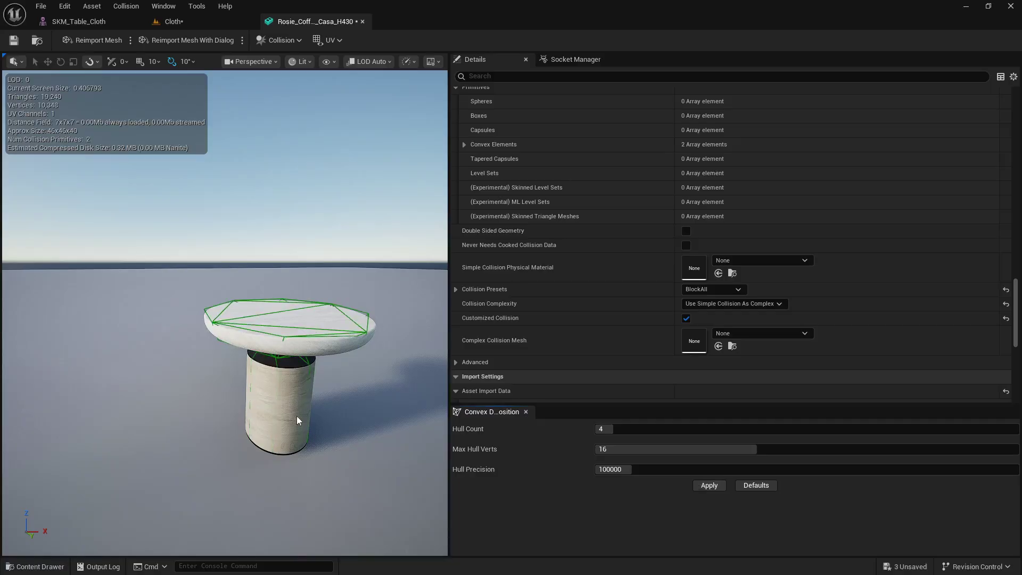
- Regenerate the table's convex collision with Hull Precision 220000, Max Hull Verts 21 and Hull Count 17, and save the mesh
drag(635, 464, 687, 464)
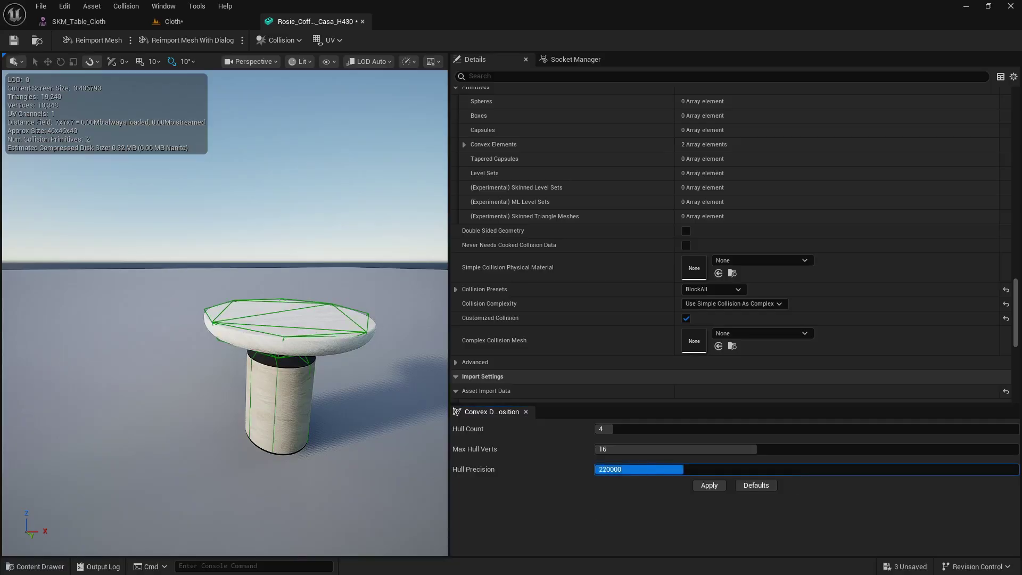
click(709, 486)
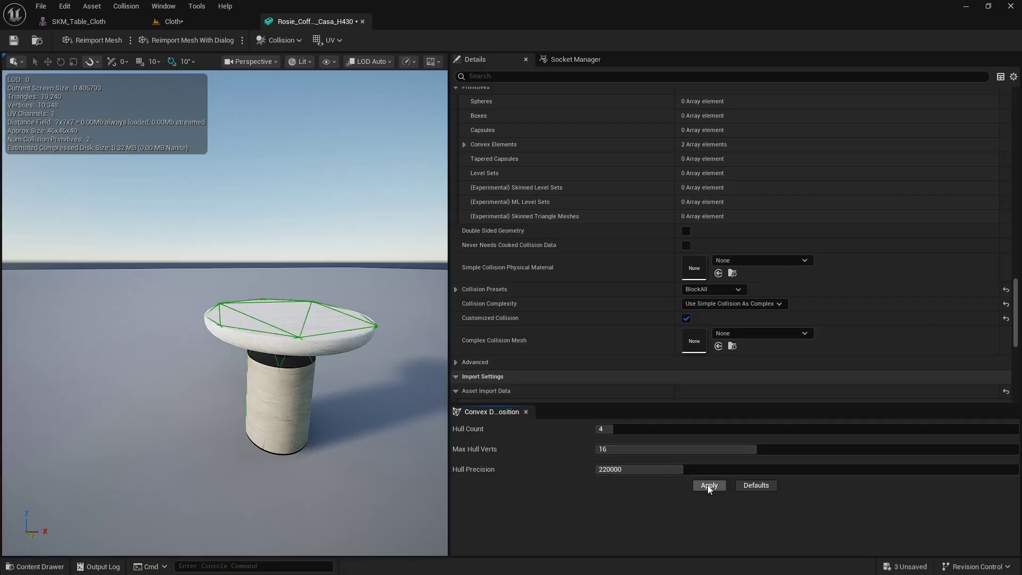
drag(628, 450, 708, 450)
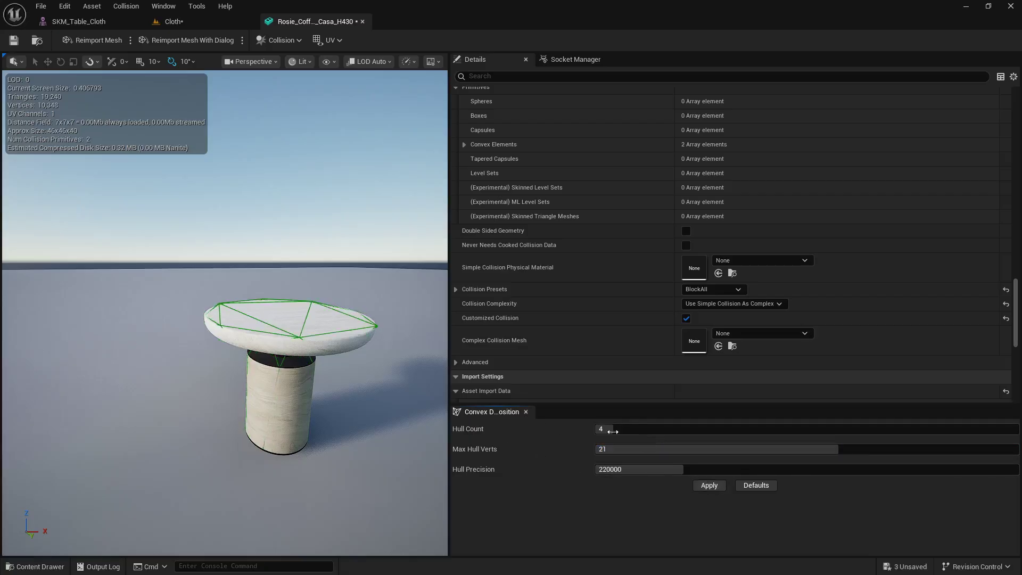
click(597, 428)
text(17)
key(Return)
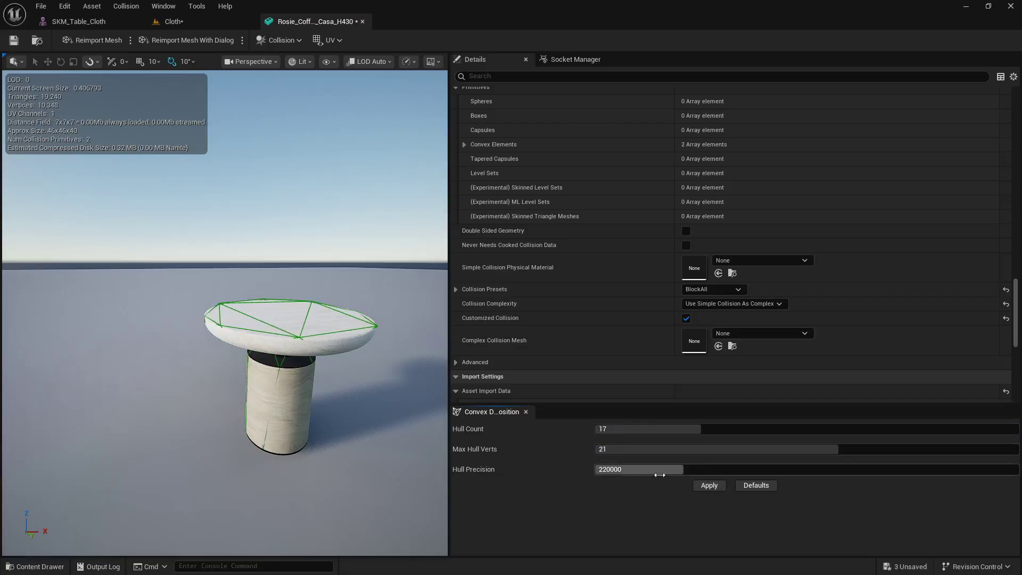
click(706, 486)
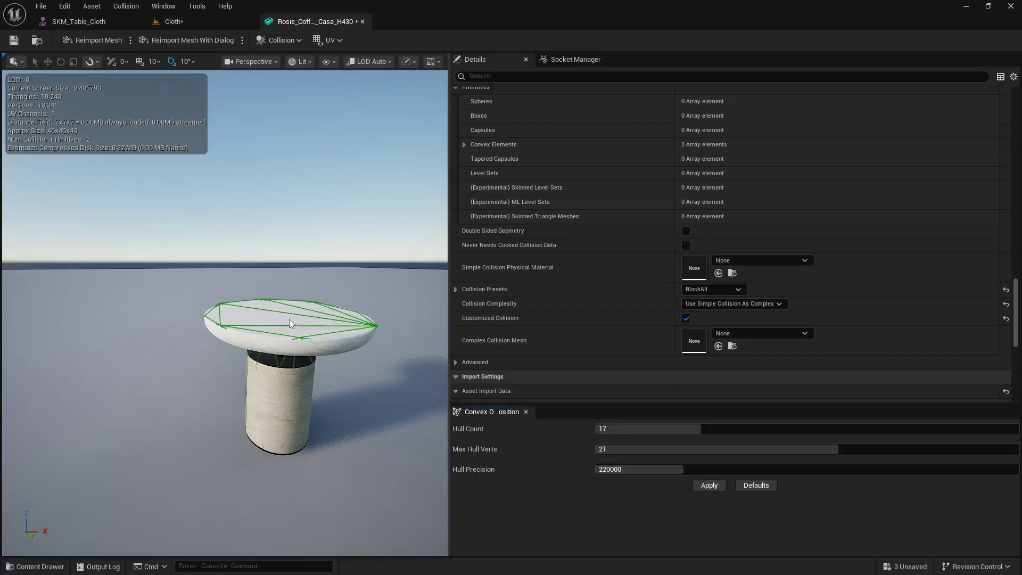
click(14, 41)
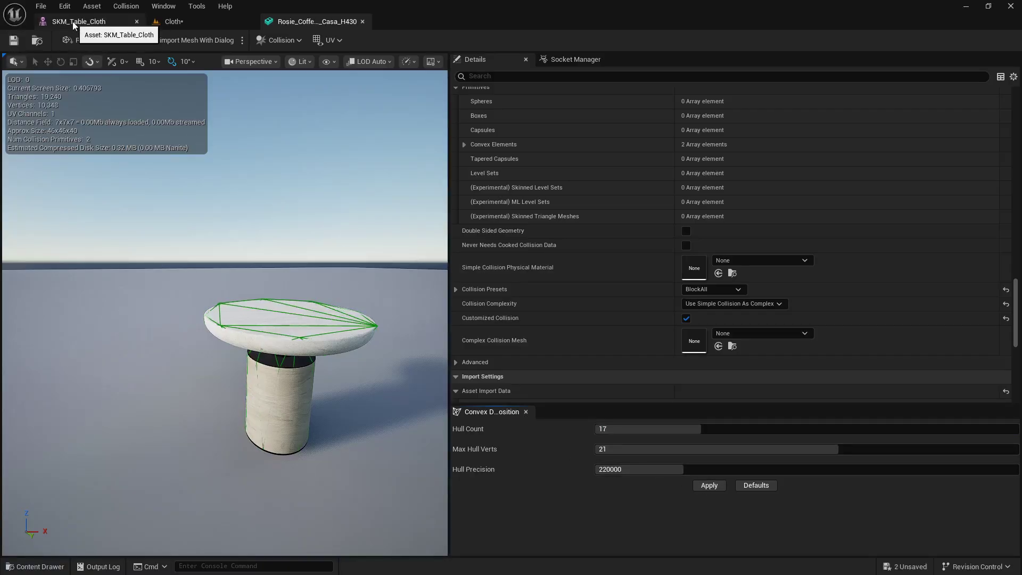
- Close the SKM_Table_Cloth asset and simulate the Cloth level to examine the drape over the table's refined convex collision
click(171, 21)
click(127, 18)
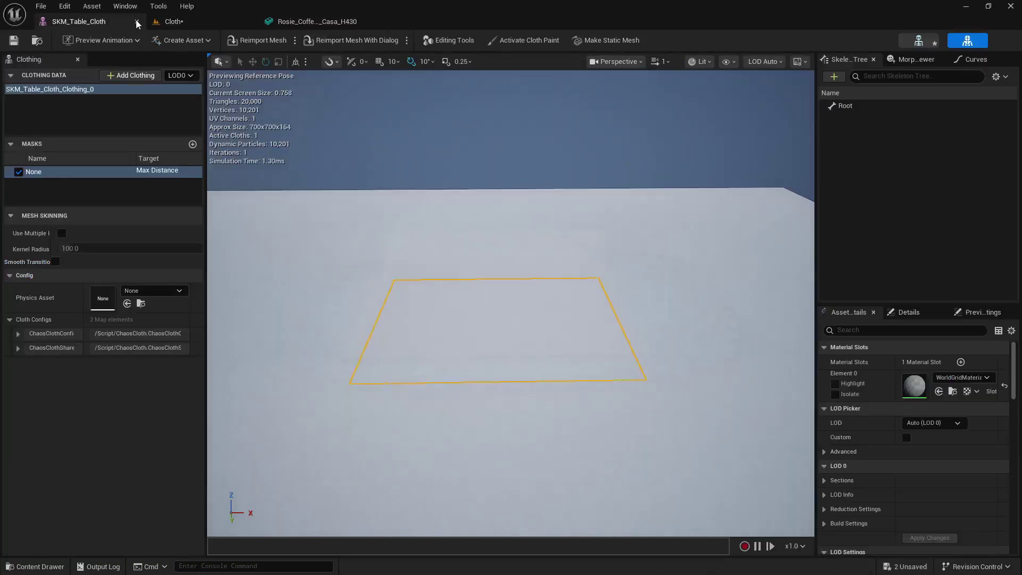
click(136, 21)
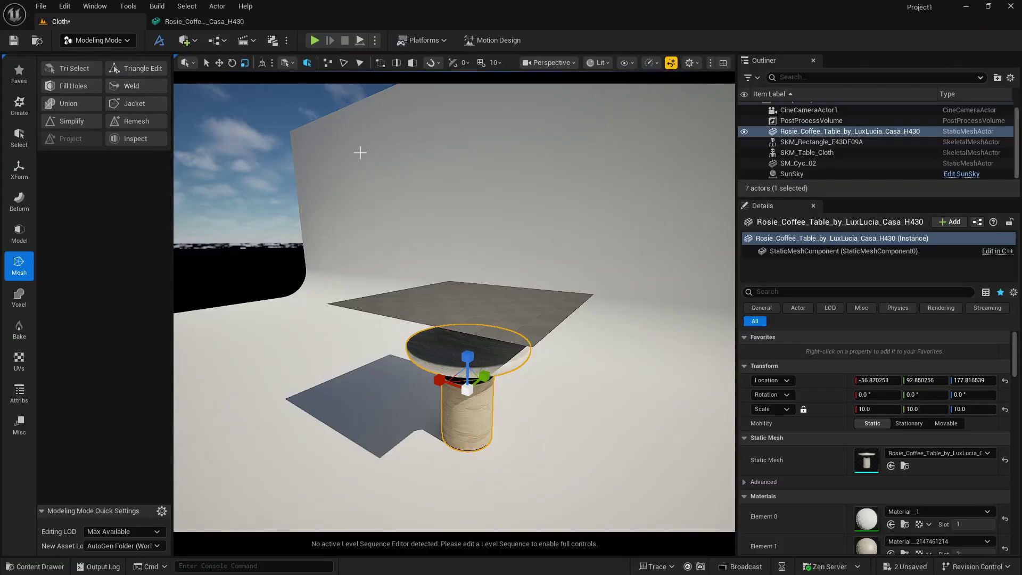
click(374, 41)
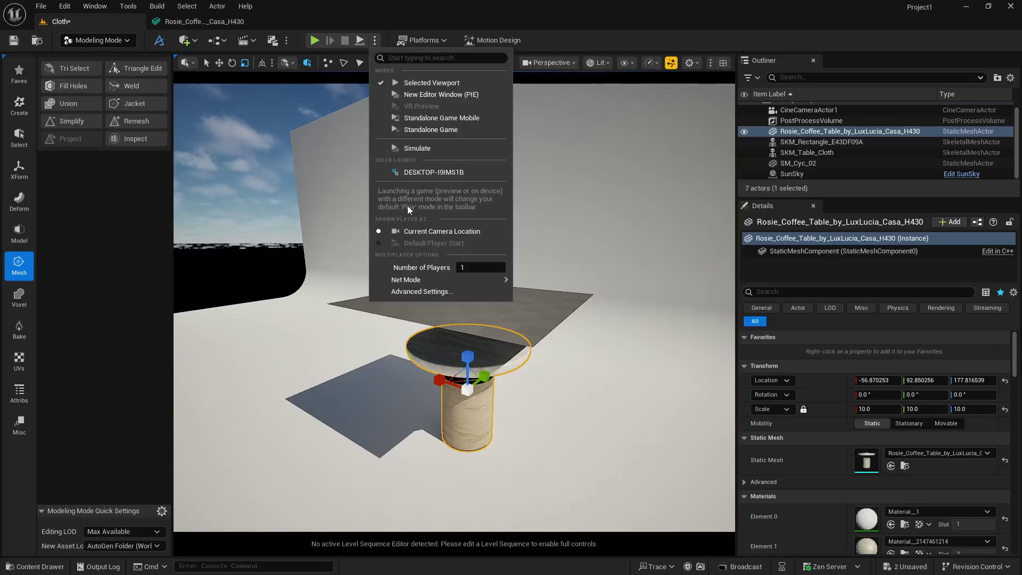
click(411, 147)
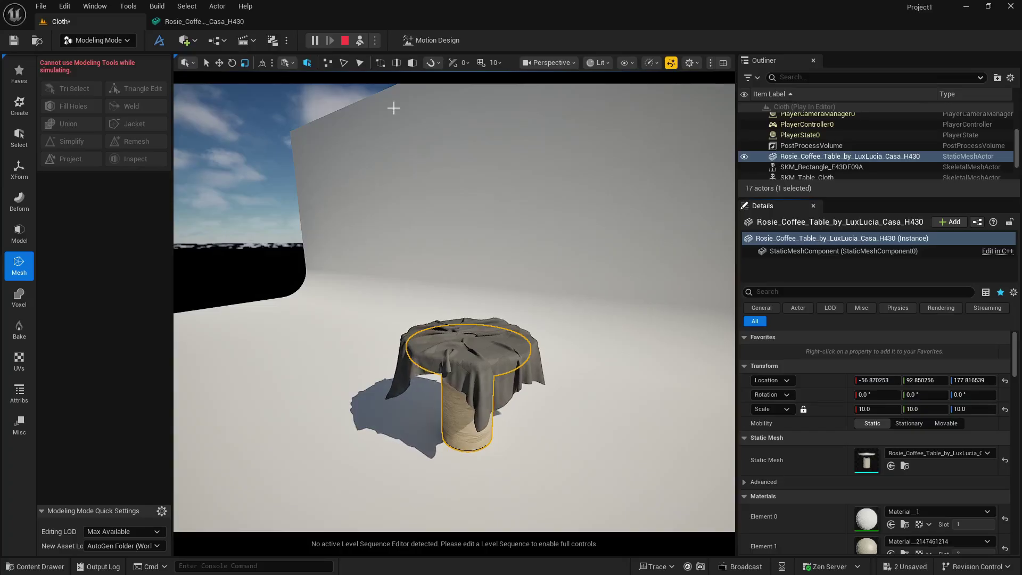
click(345, 41)
- Reset the table mesh's convex decomposition settings to their defaults and regenerate the collision
click(201, 22)
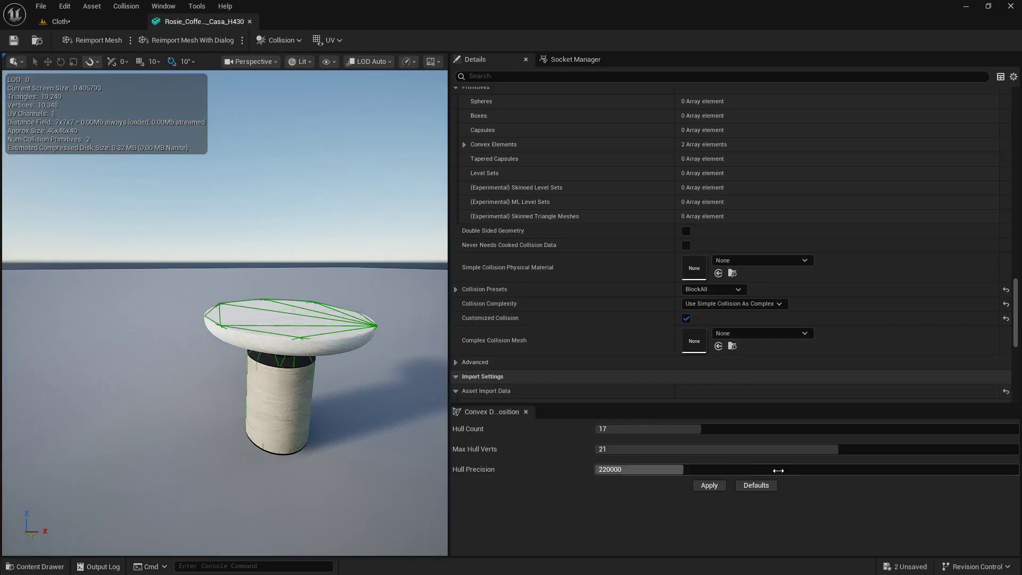
click(756, 486)
click(723, 486)
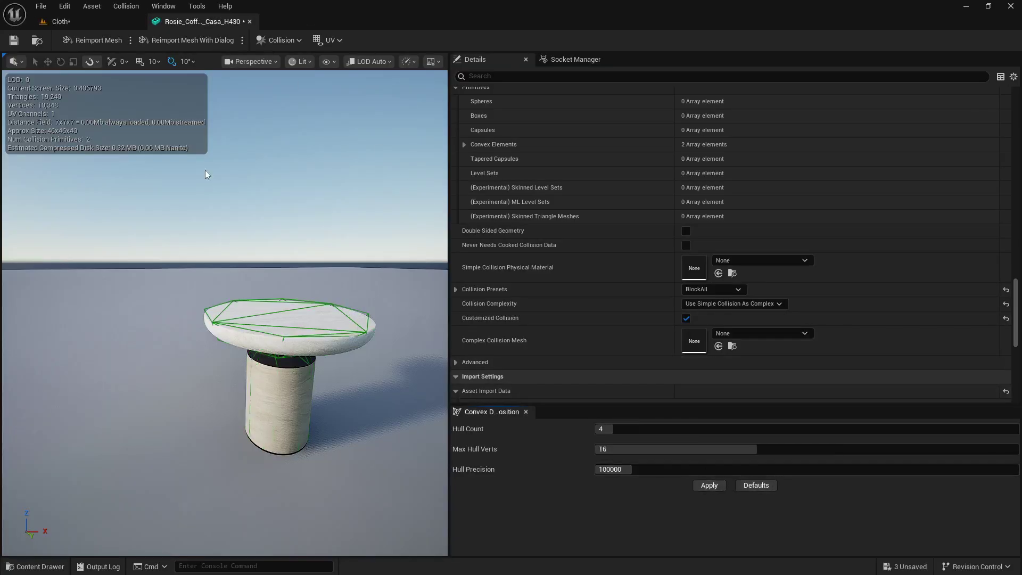
- Run the Cloth level simulation twice to examine how the cloth drapes with the default convex collision, stopping each run
click(89, 22)
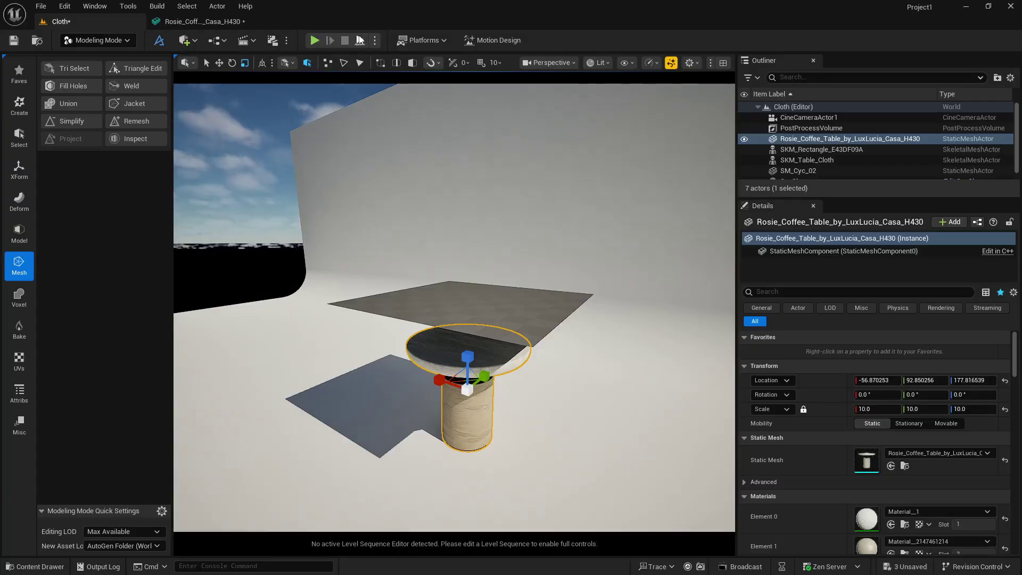
click(360, 41)
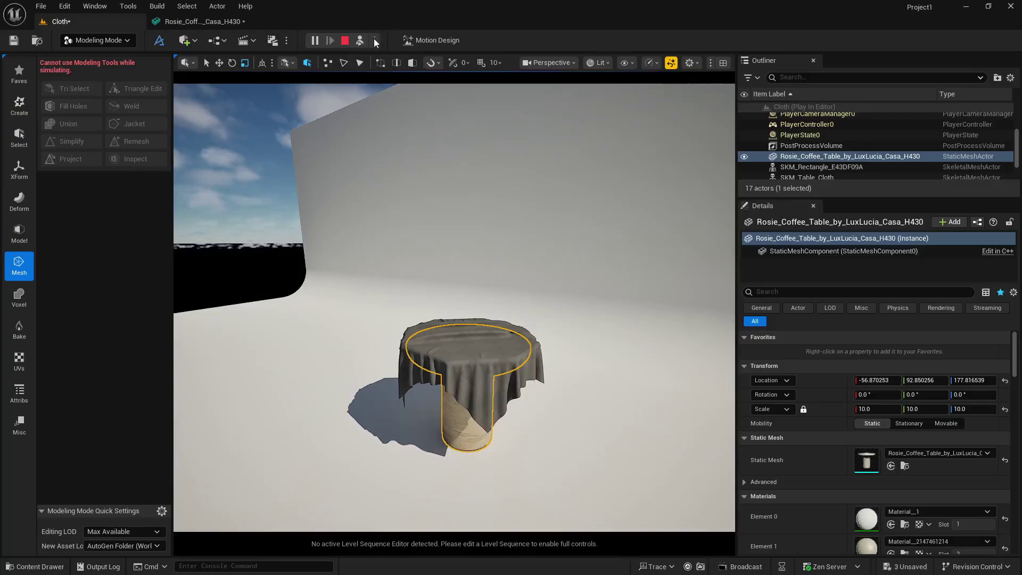
click(345, 40)
click(375, 40)
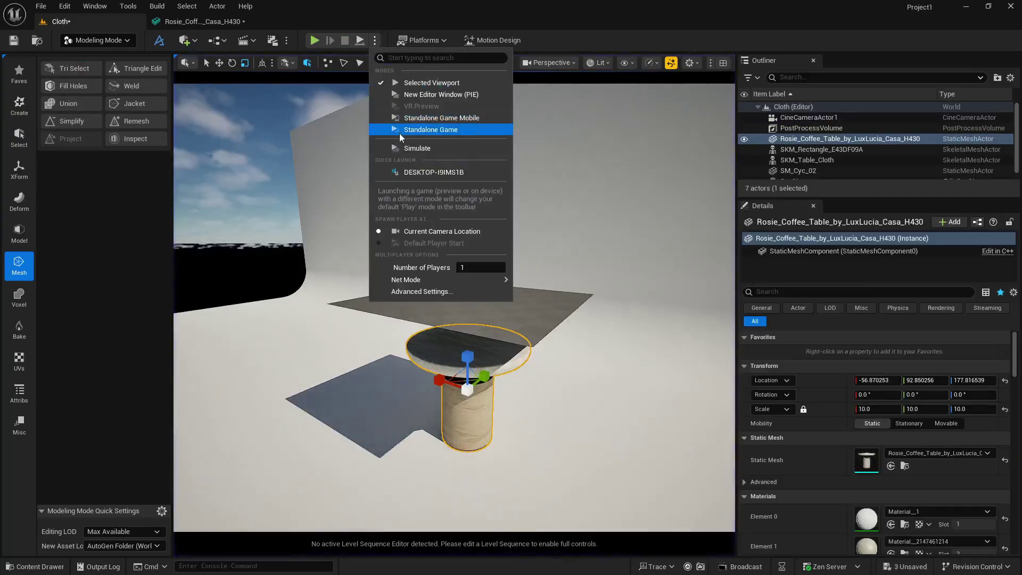
click(415, 148)
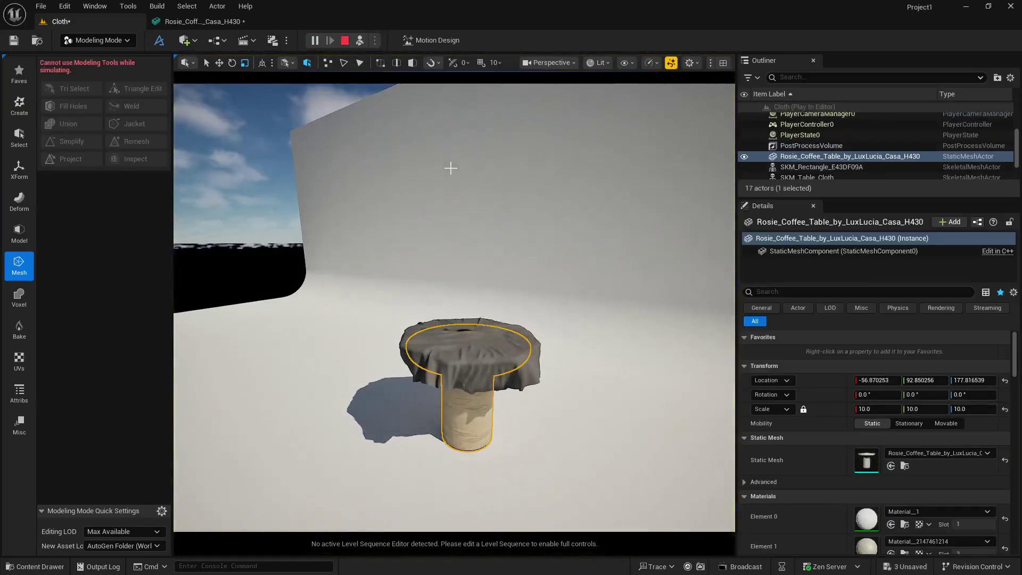
click(347, 41)
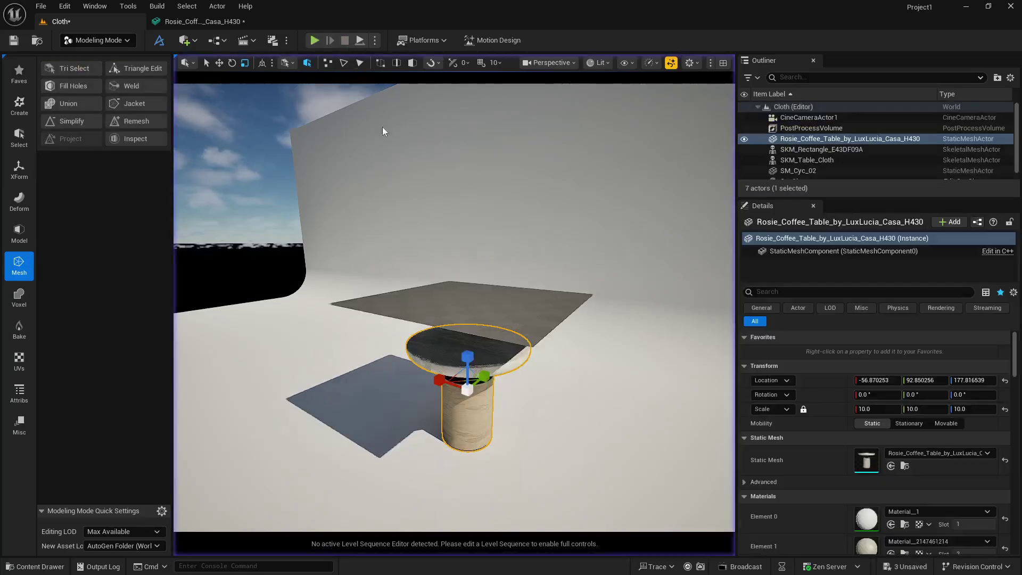
- Open the SKM_Table_Cloth skeletal mesh asset from the cloth in the level and select its SKM_Table_Cloth_Clothing_0 clothing data
click(500, 293)
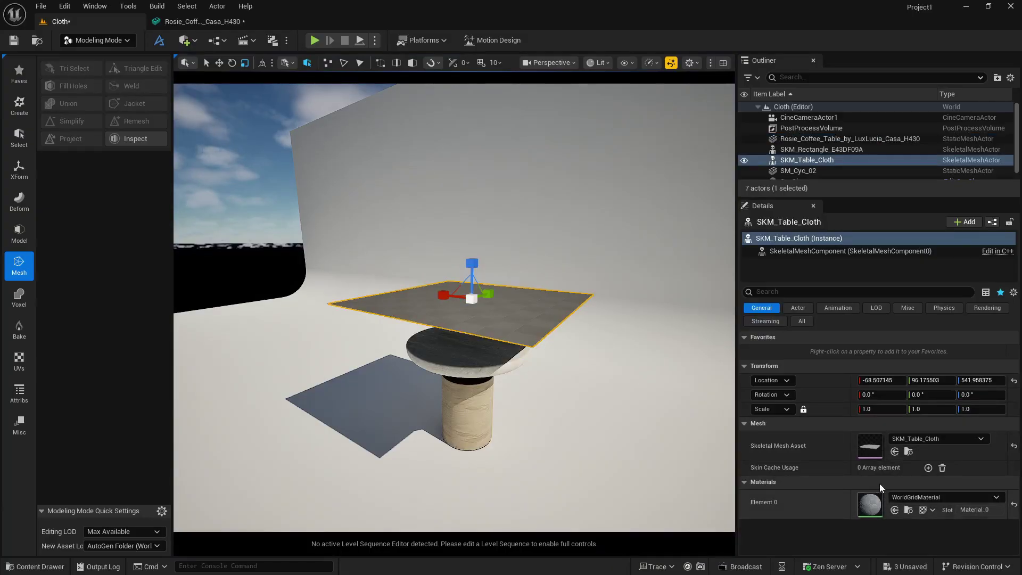
double_click(876, 454)
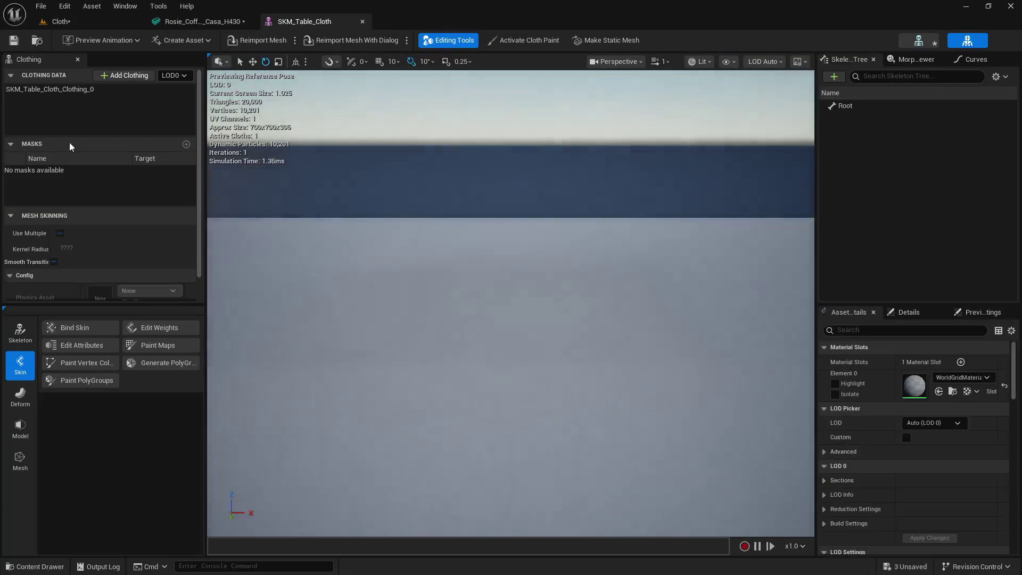
click(69, 89)
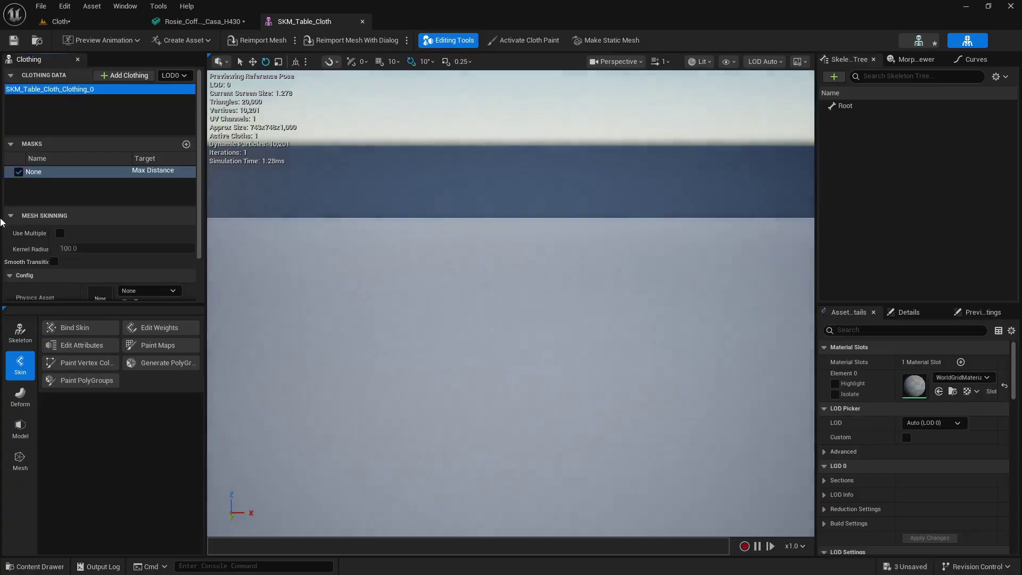
- Examine the cloth config of SKM_Table_Cloth_Clothing_0, from mass and material properties through collision, environmental and animation properties
scroll(25, 244, down, 3)
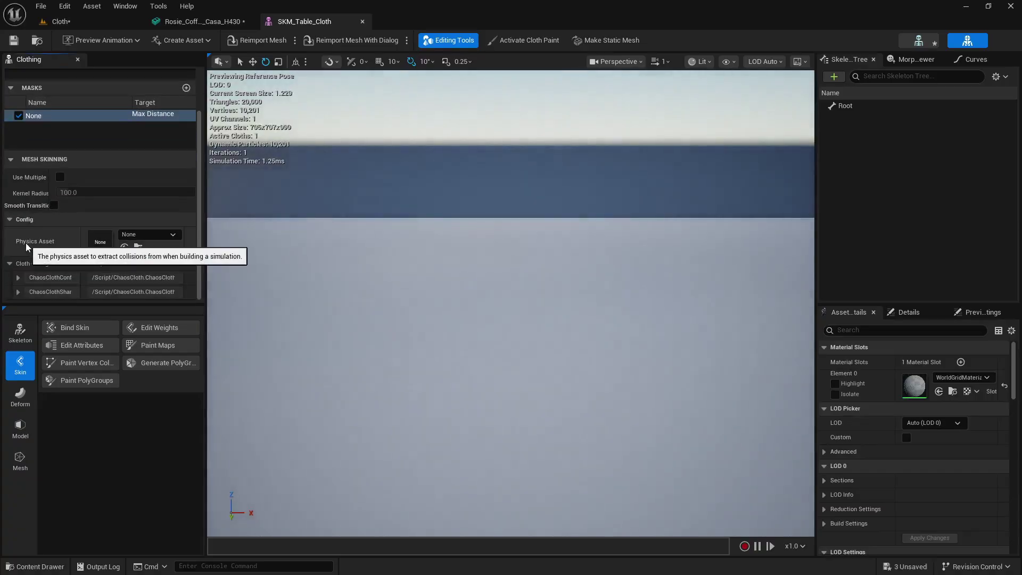
click(17, 278)
scroll(43, 266, down, 5)
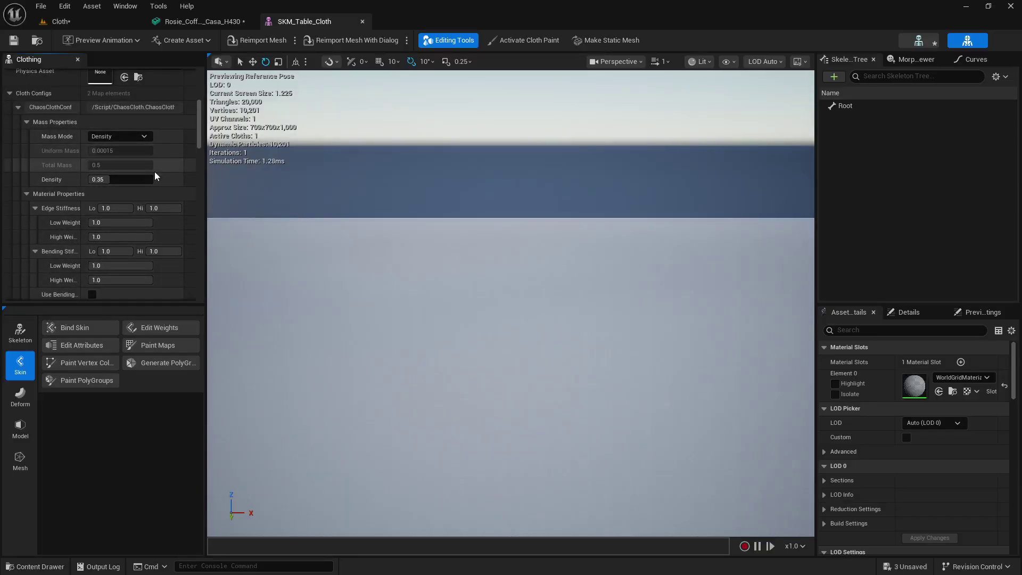
scroll(156, 171, down, 6)
scroll(158, 177, down, 3)
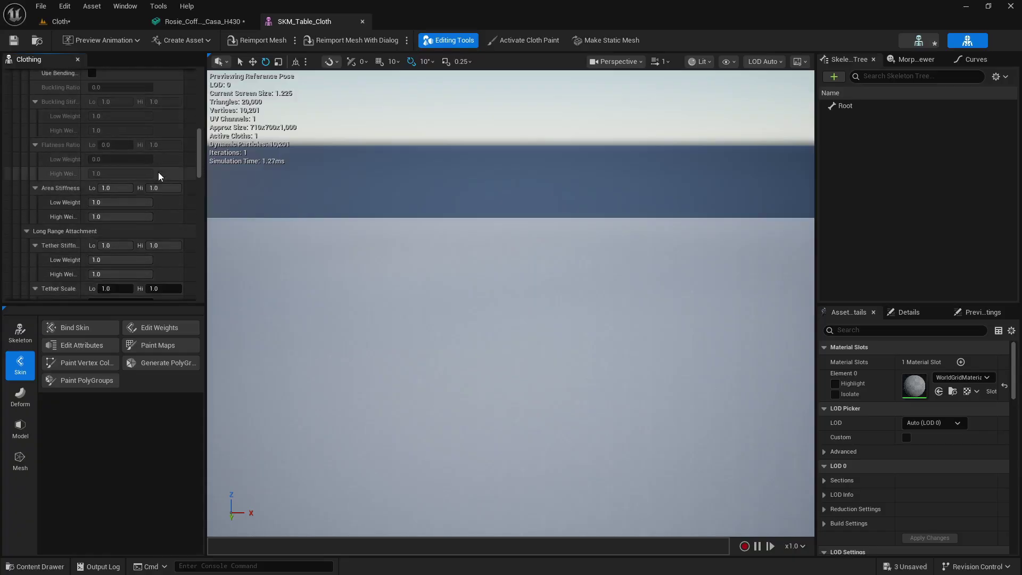
scroll(158, 174, down, 6)
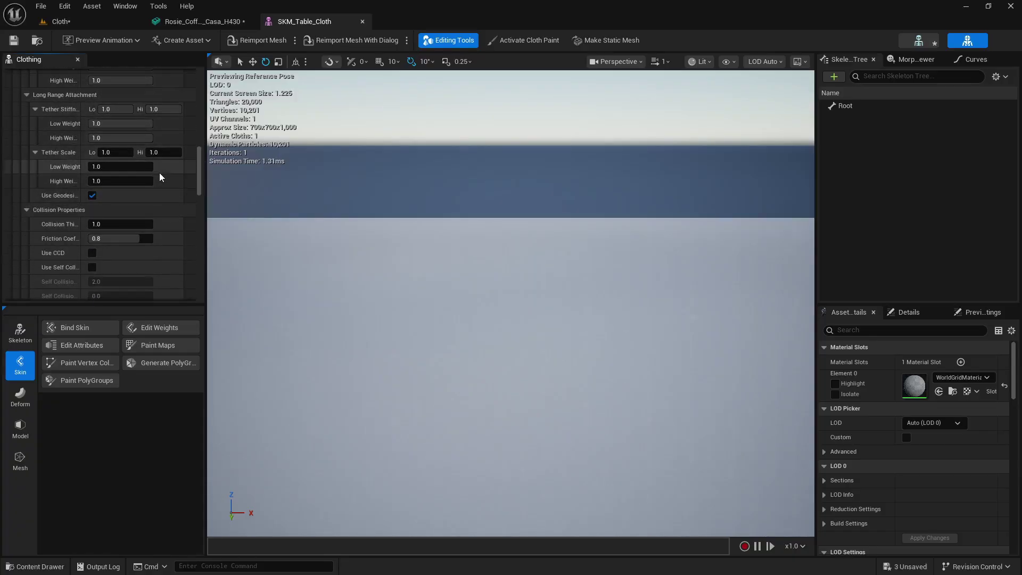
scroll(159, 173, down, 4)
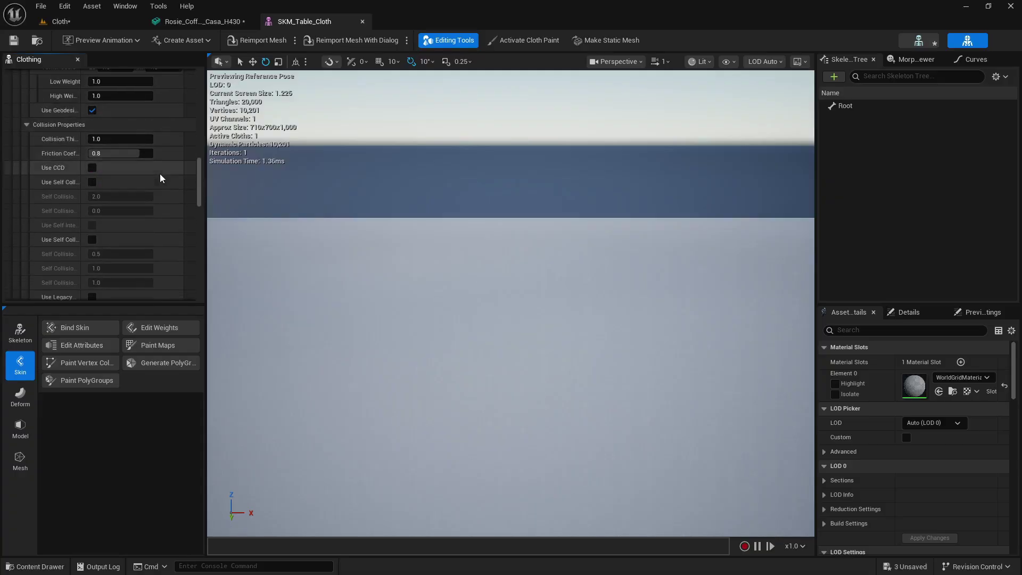
scroll(159, 173, down, 8)
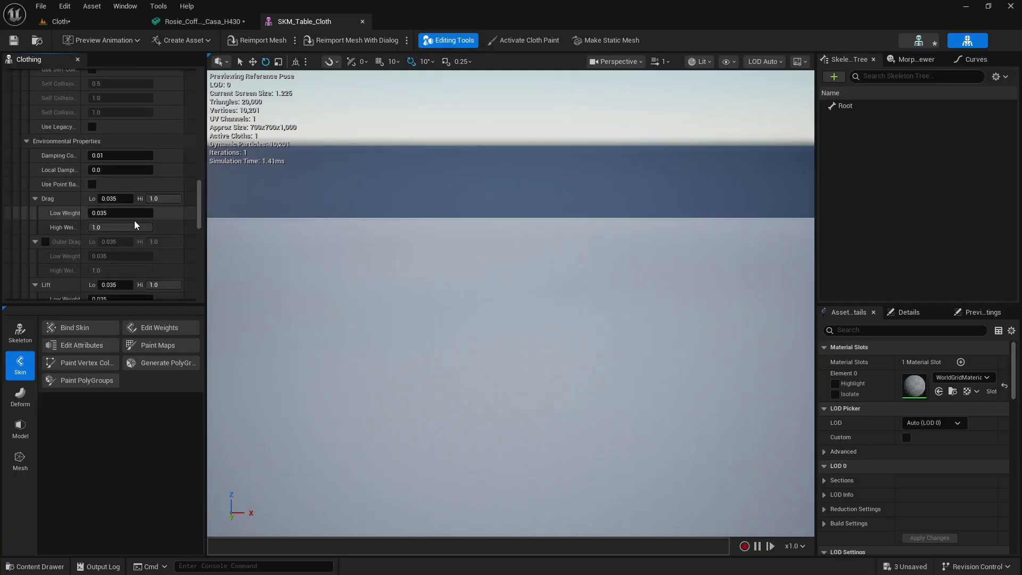
scroll(134, 223, down, 14)
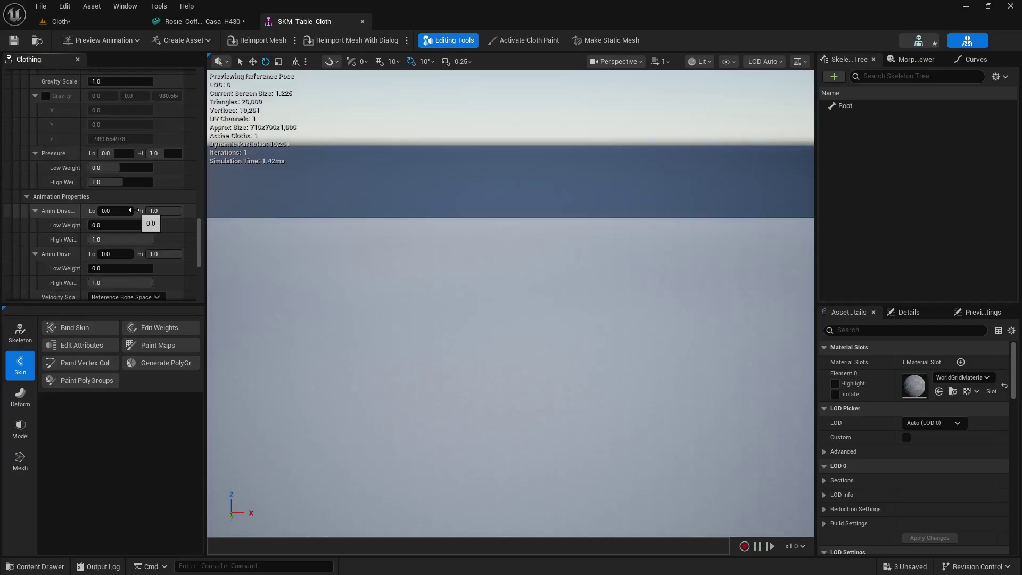
scroll(71, 197, down, 10)
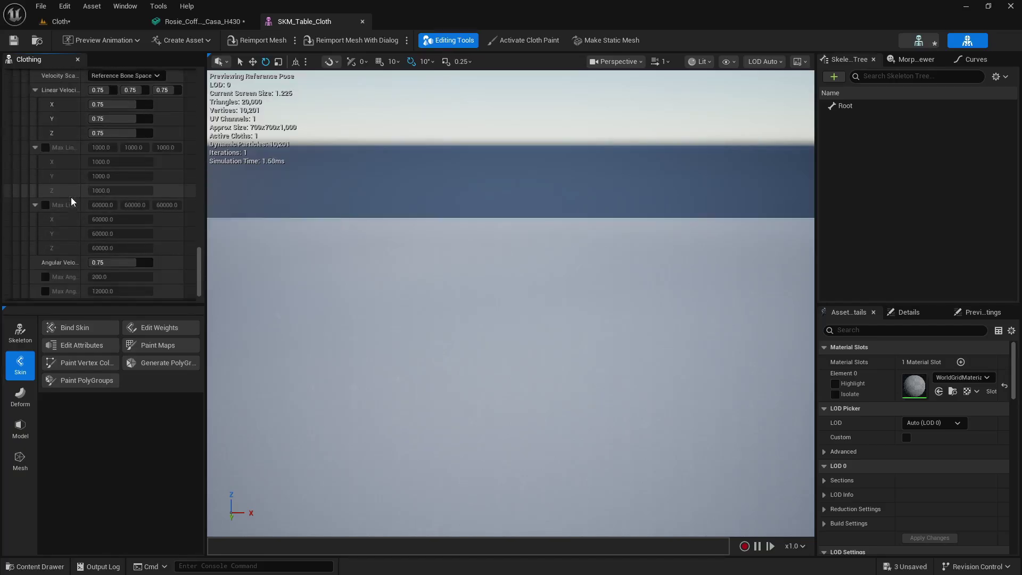
scroll(72, 197, down, 2)
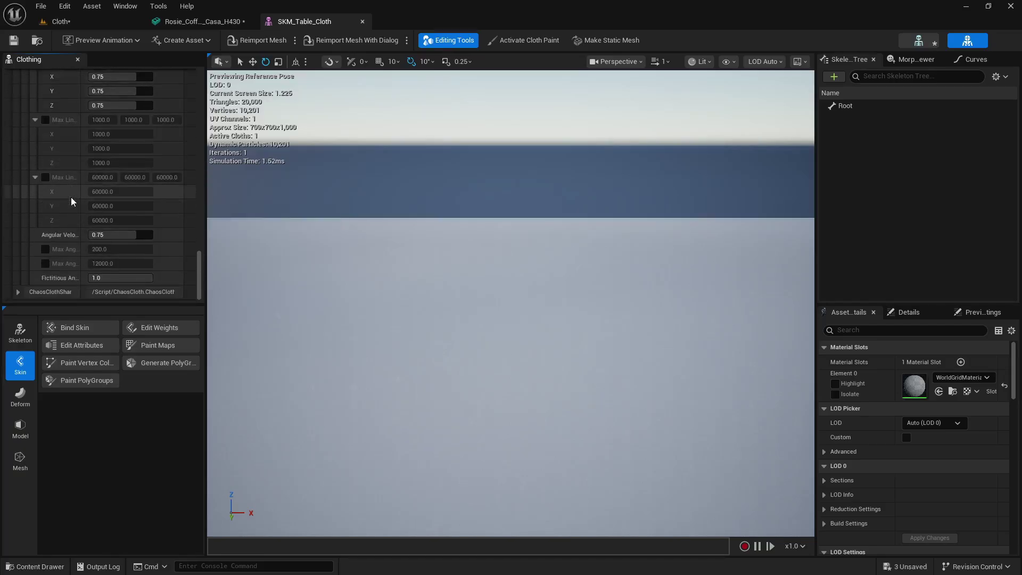
- Set the shared cloth simulation's Iteration Count to 7, then save the cloth asset and all other unsaved files
click(18, 291)
scroll(38, 244, down, 3)
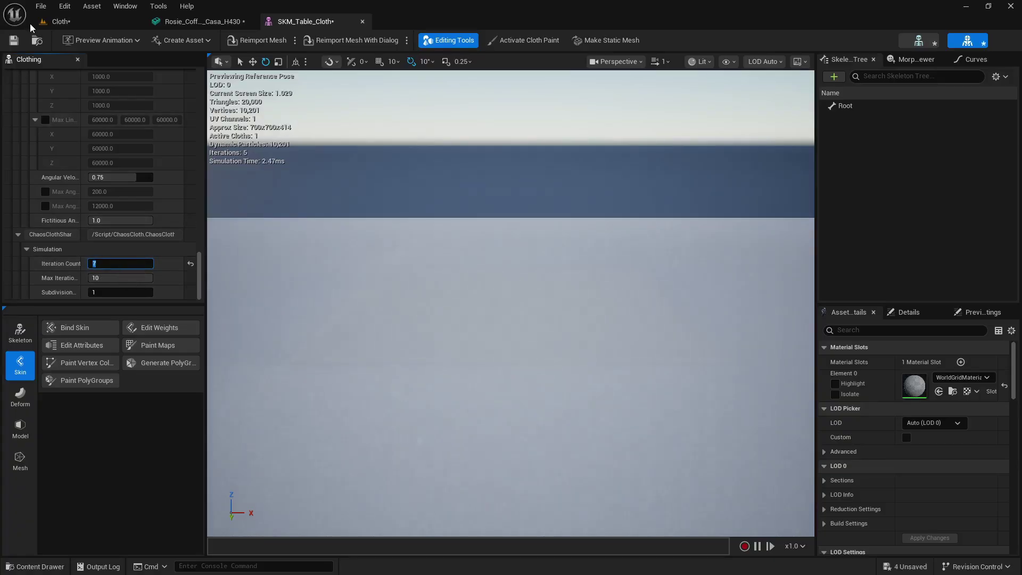
click(15, 40)
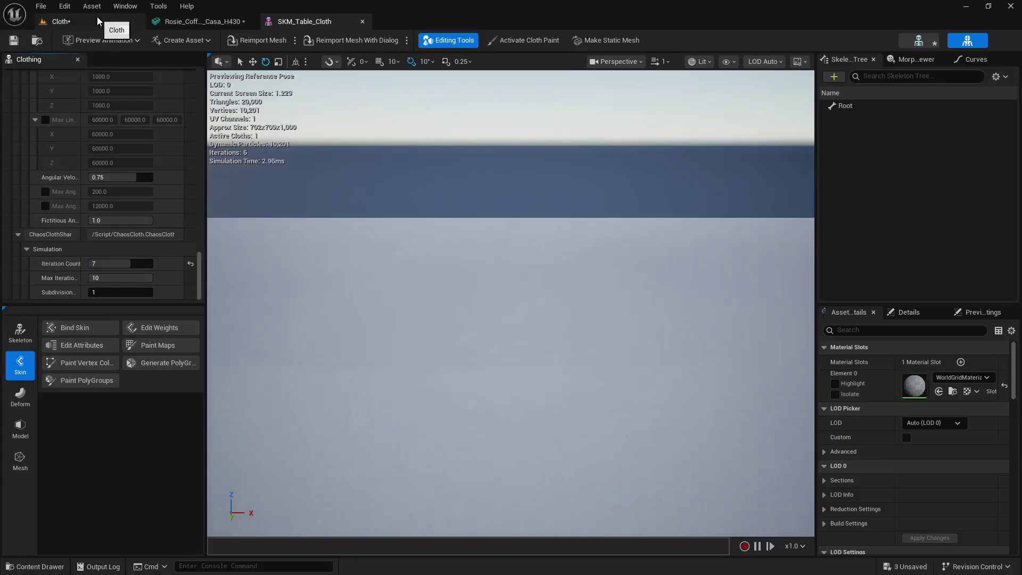
click(99, 23)
click(41, 6)
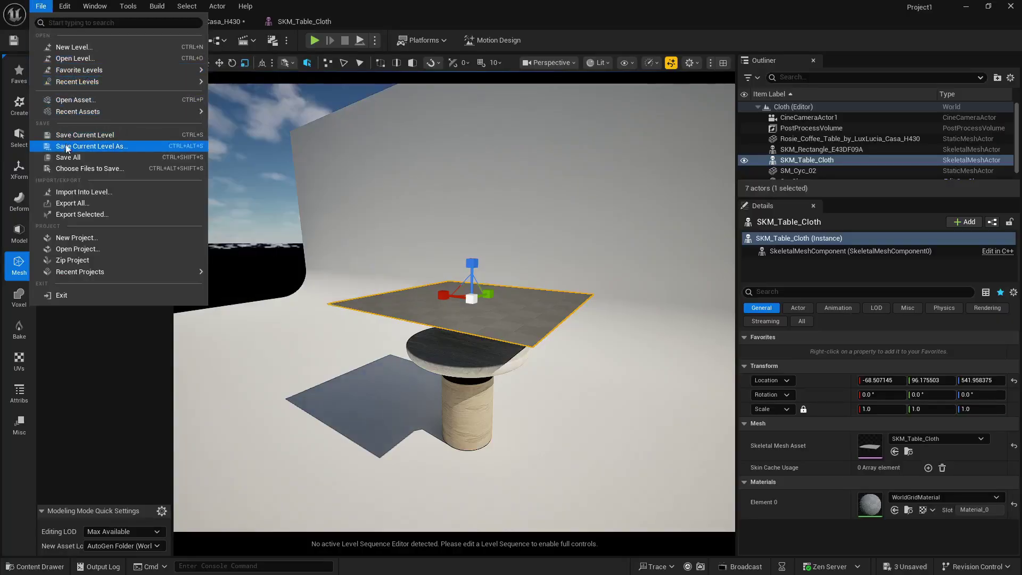
click(66, 158)
- Simulate the Cloth level to examine the tablecloth's drape with the increased Iteration Count, stopping the run
click(291, 21)
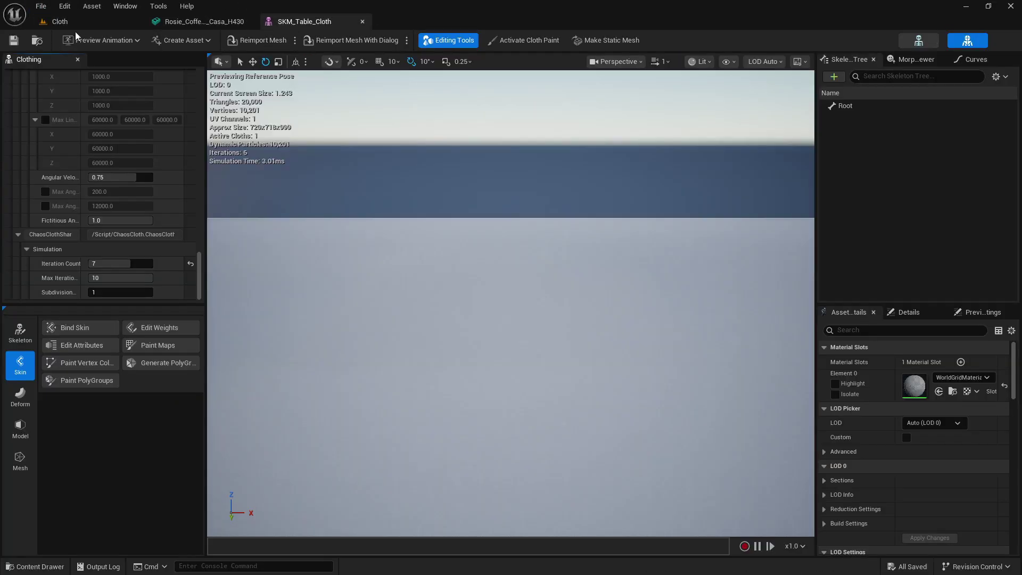
click(50, 21)
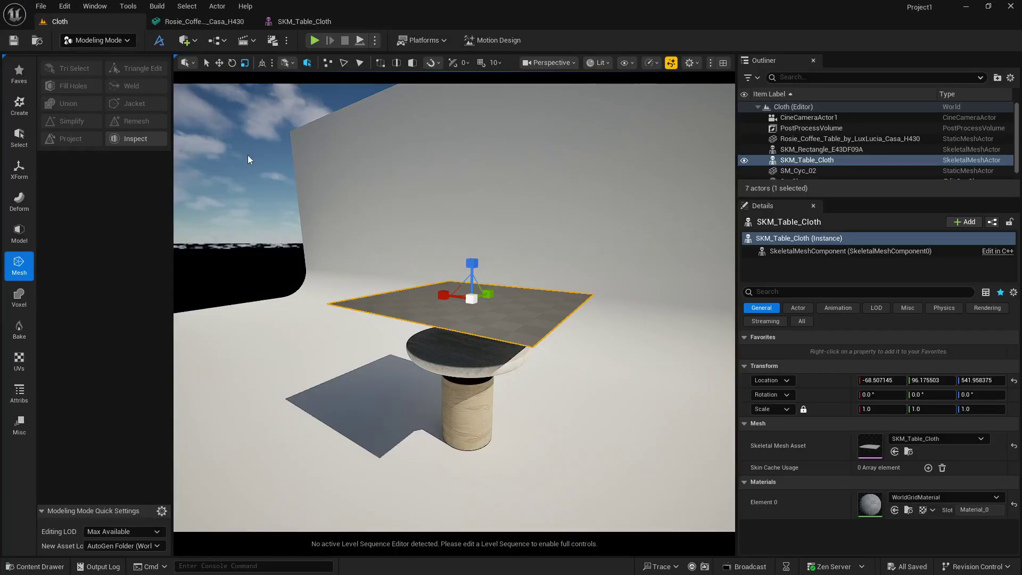
click(376, 40)
click(419, 148)
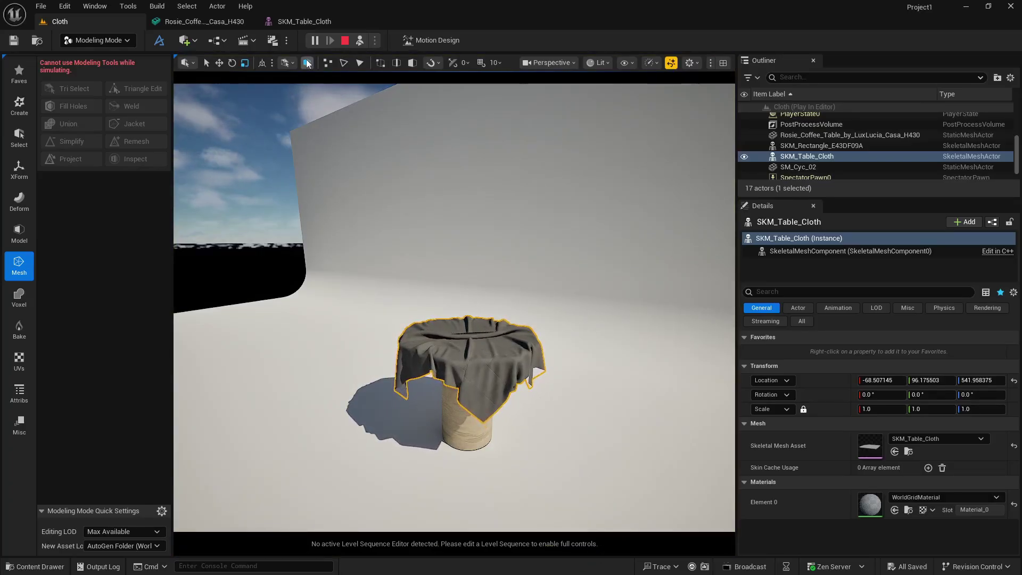
click(345, 41)
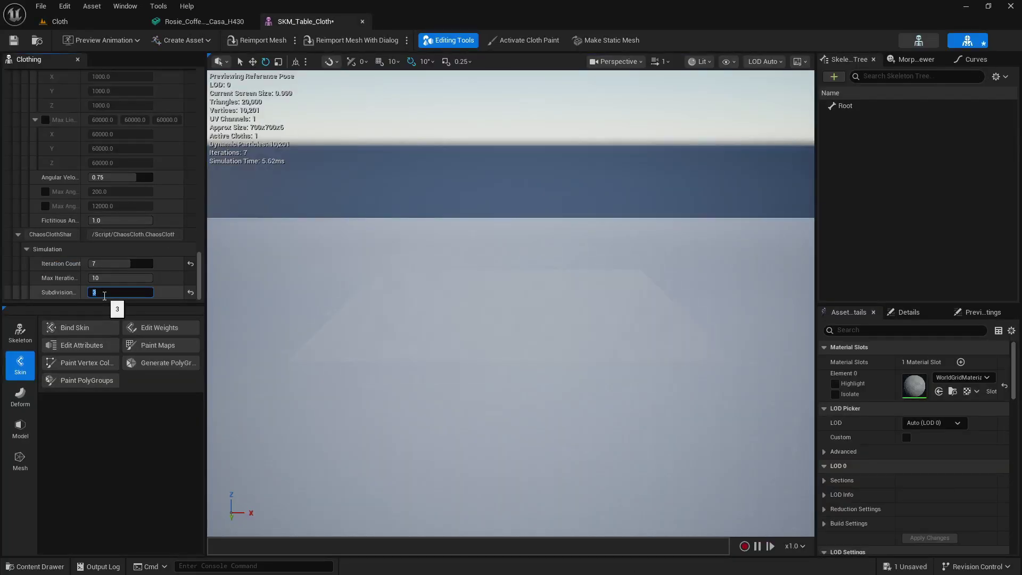
- Set the cloth simulation's Subdivision Count to 3, save SKM_Table_Cloth and return to the Cloth level
click(13, 40)
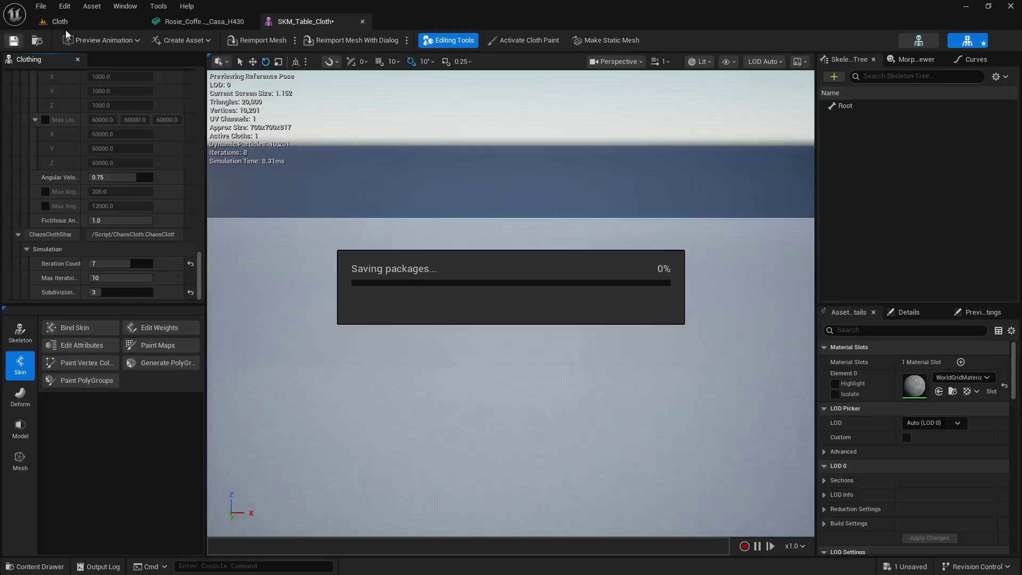
click(82, 20)
click(41, 6)
mouse_move(60, 113)
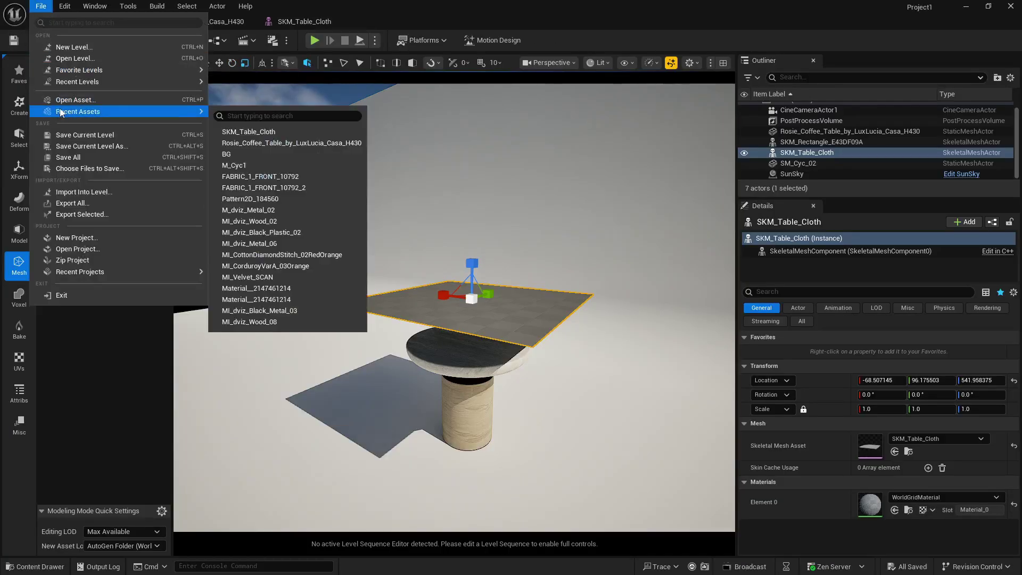
click(96, 41)
- Switch the Cloth level from Modeling to Selection mode and run the simulation to check the drape, stopping it again
click(96, 41)
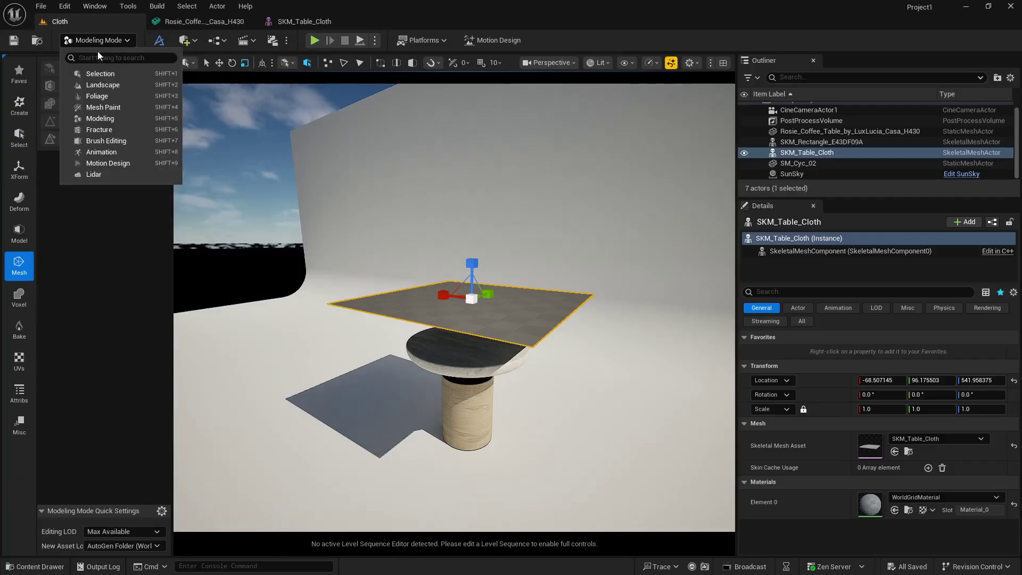
click(100, 73)
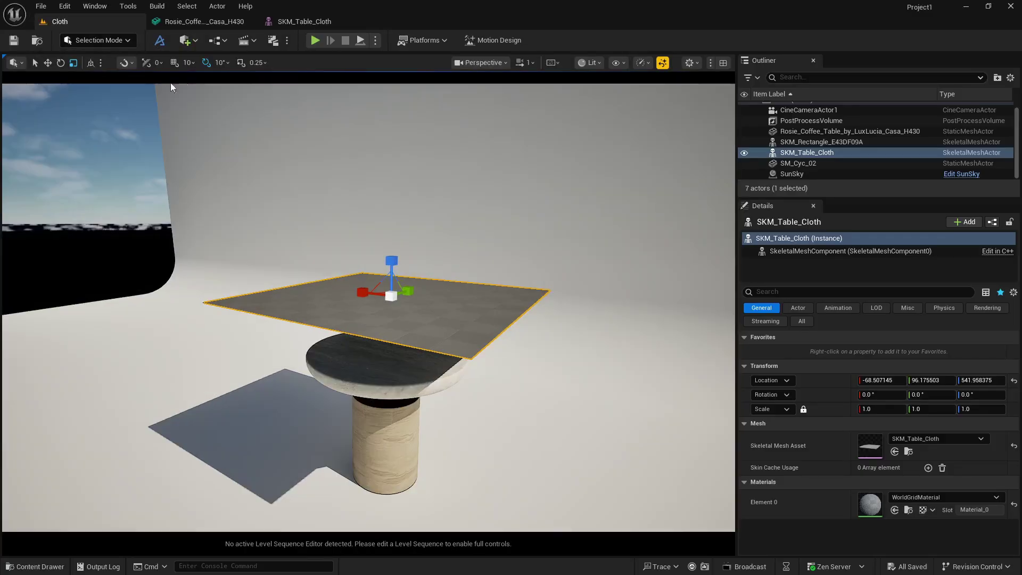
click(360, 41)
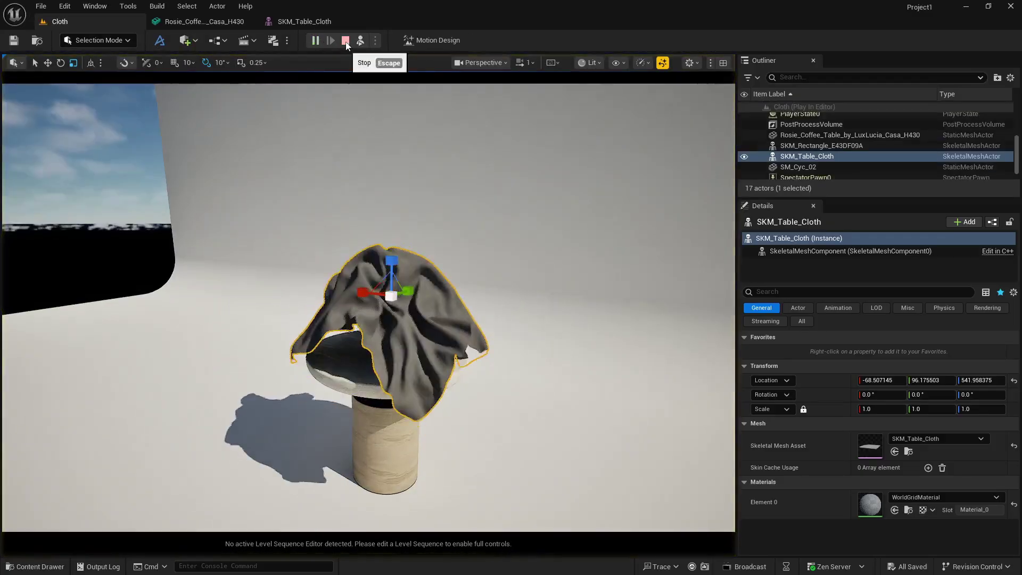
click(346, 42)
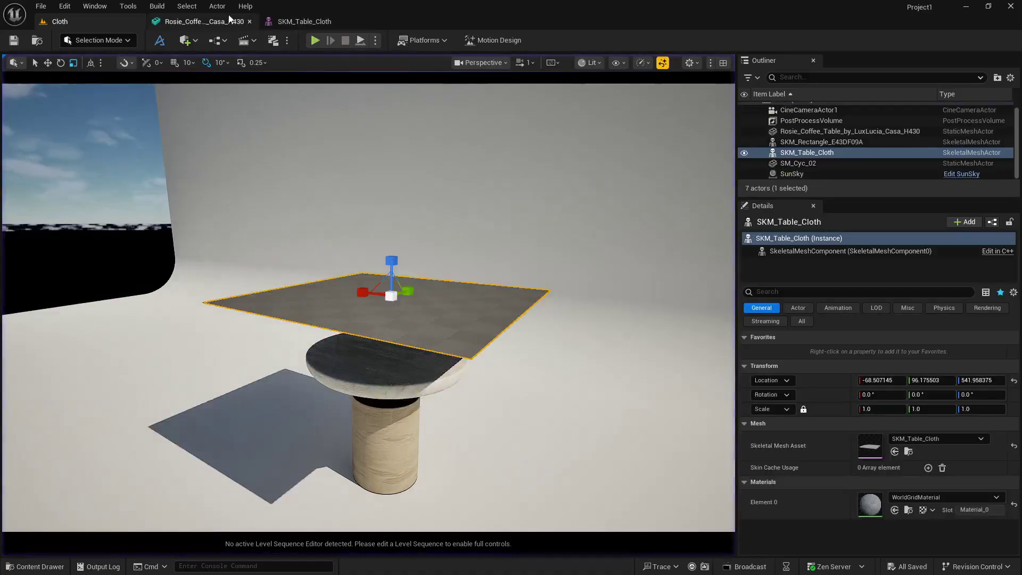
- Set the cloth simulation's Subdivision Count to 1 and Max Iteration Count to 20, and save SKM_Table_Cloth
click(298, 24)
scroll(56, 234, up, 3)
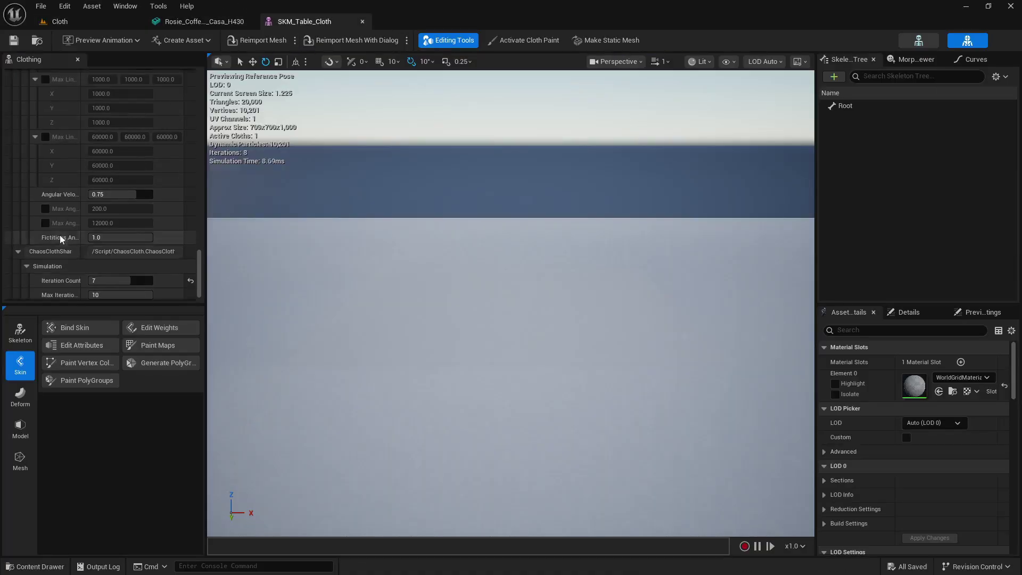
scroll(55, 235, up, 10)
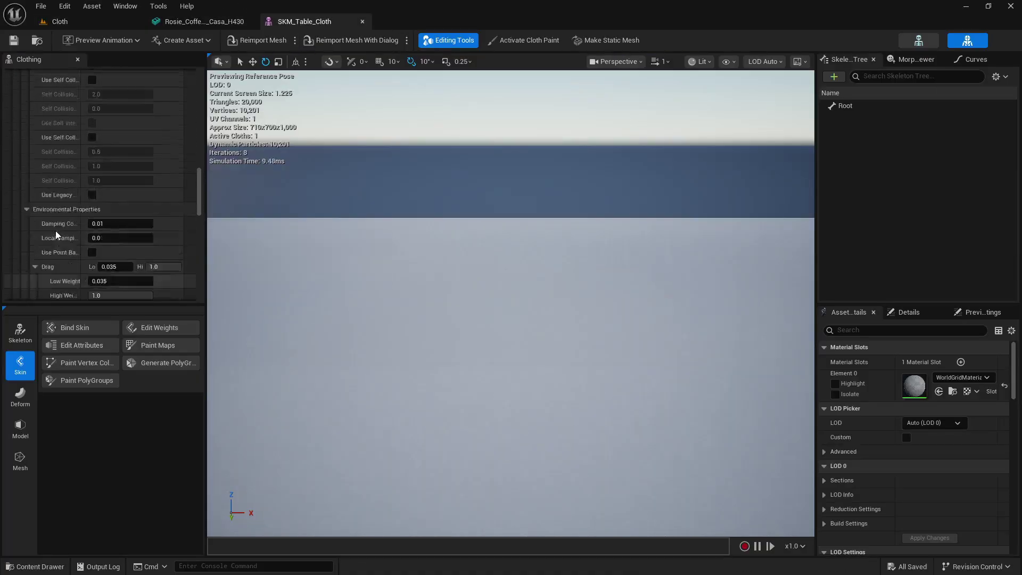
scroll(55, 233, up, 10)
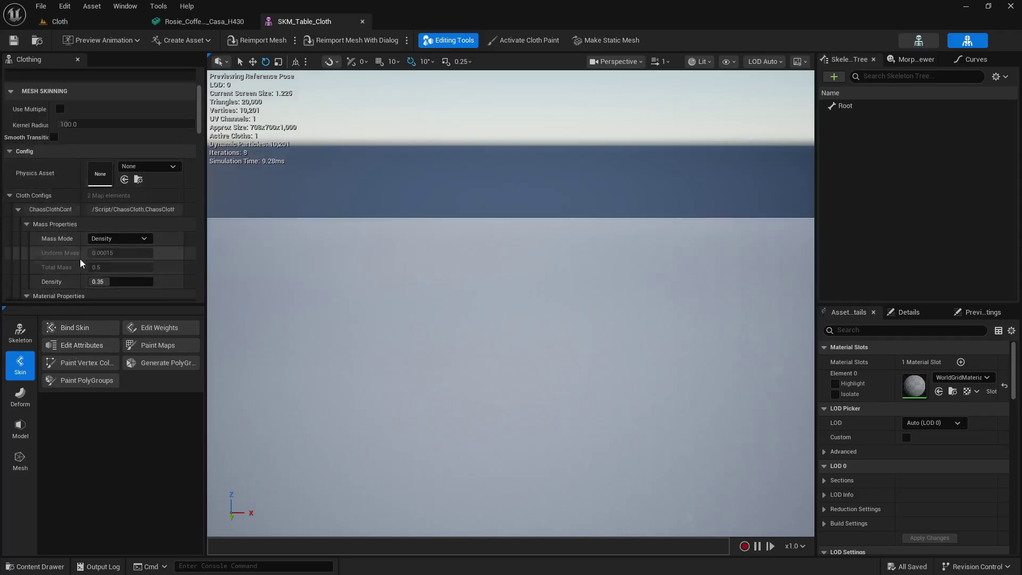
scroll(59, 101, down, 20)
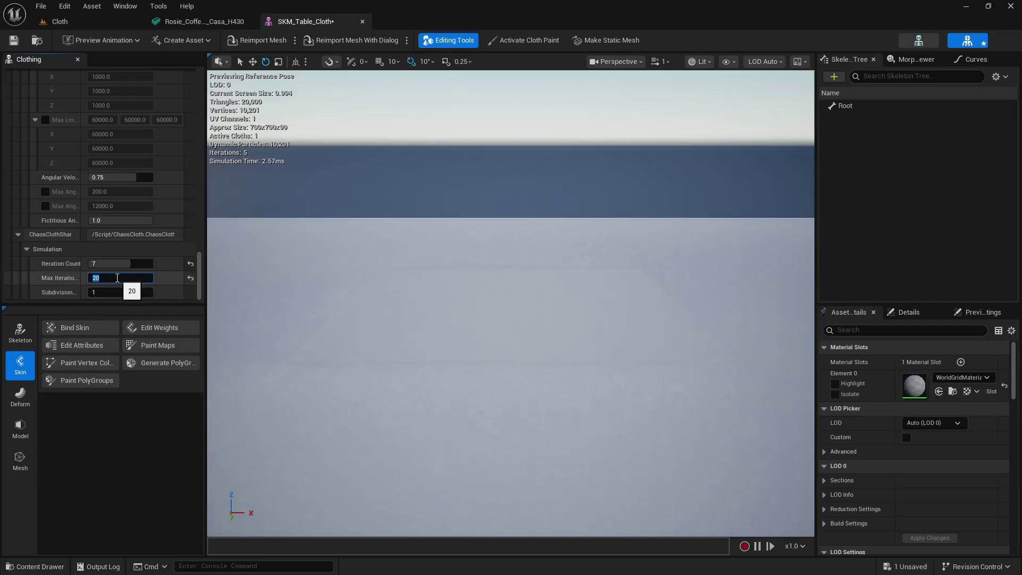
click(14, 40)
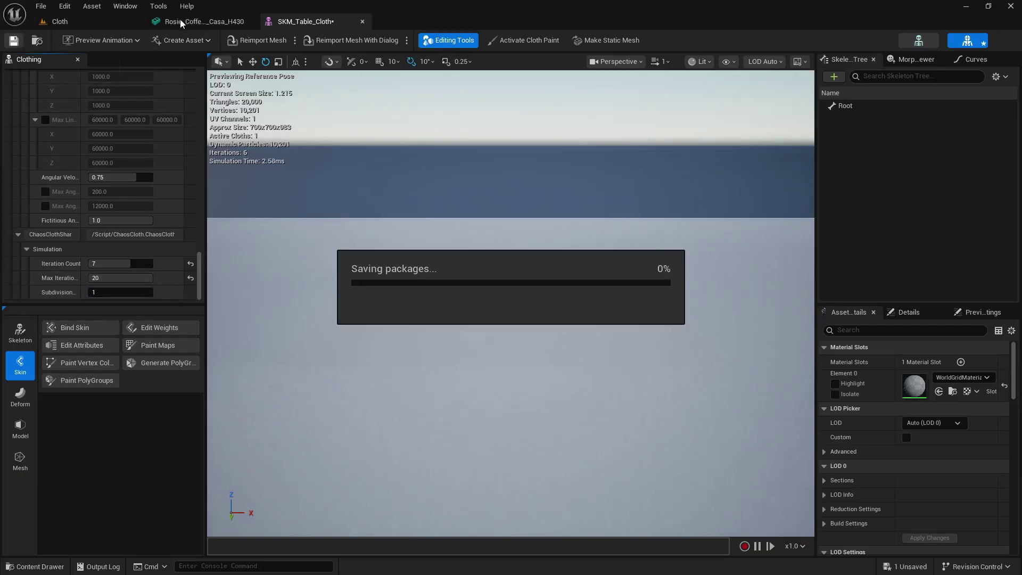
- Simulate the Cloth level to examine how the tablecloth settles with the raised Max Iteration Count, stopping the run
click(105, 24)
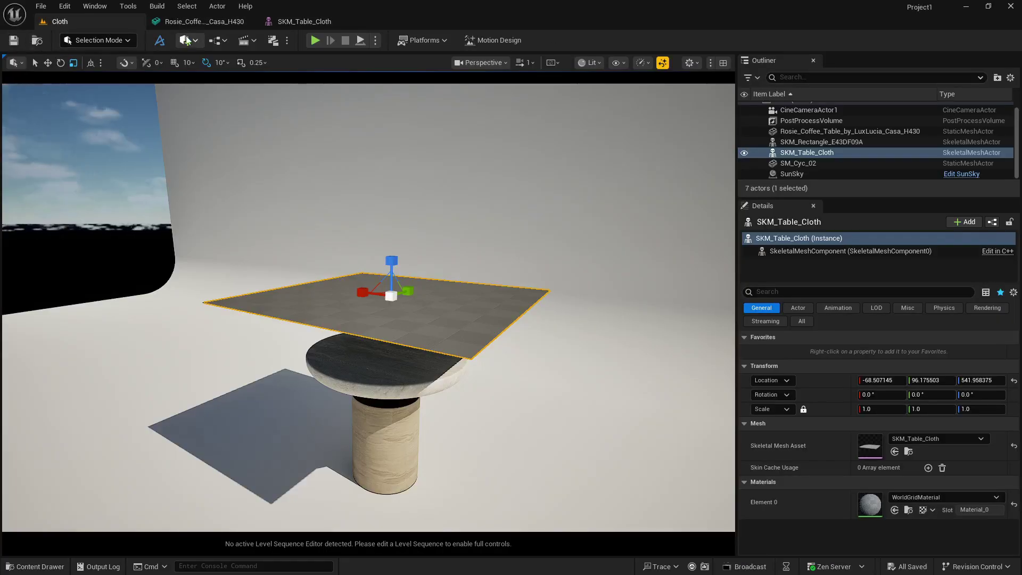
click(375, 41)
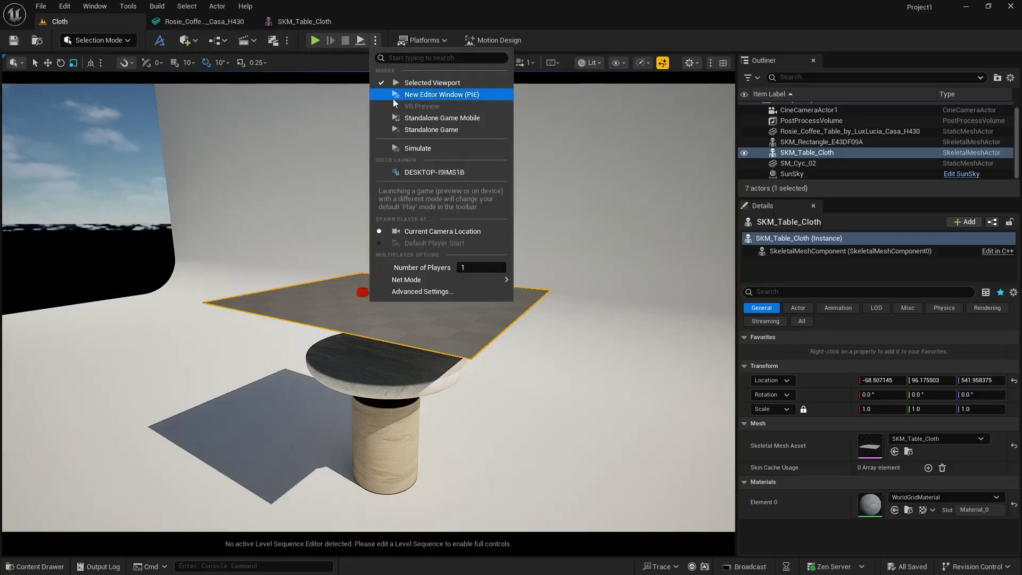
click(410, 148)
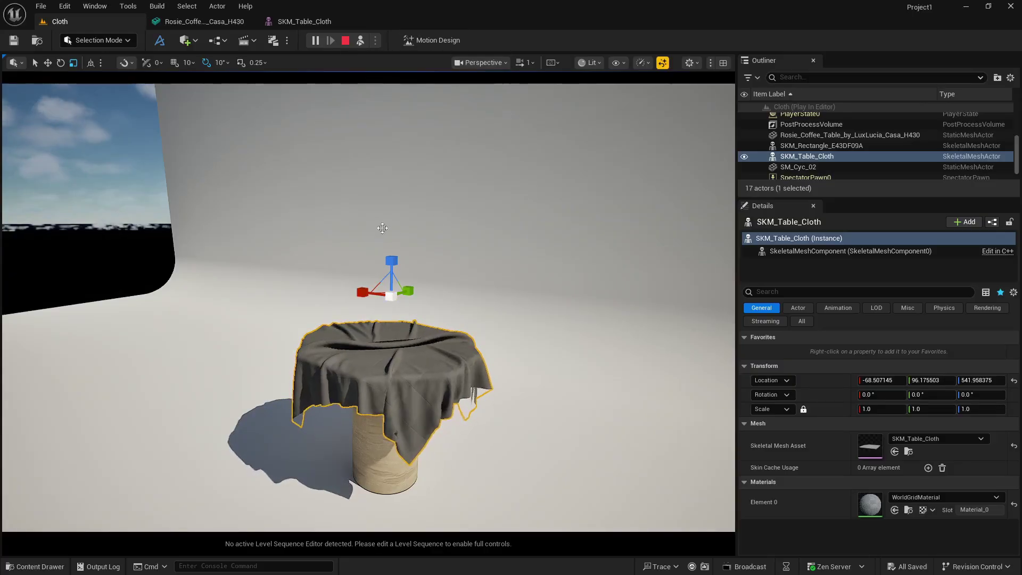
click(346, 40)
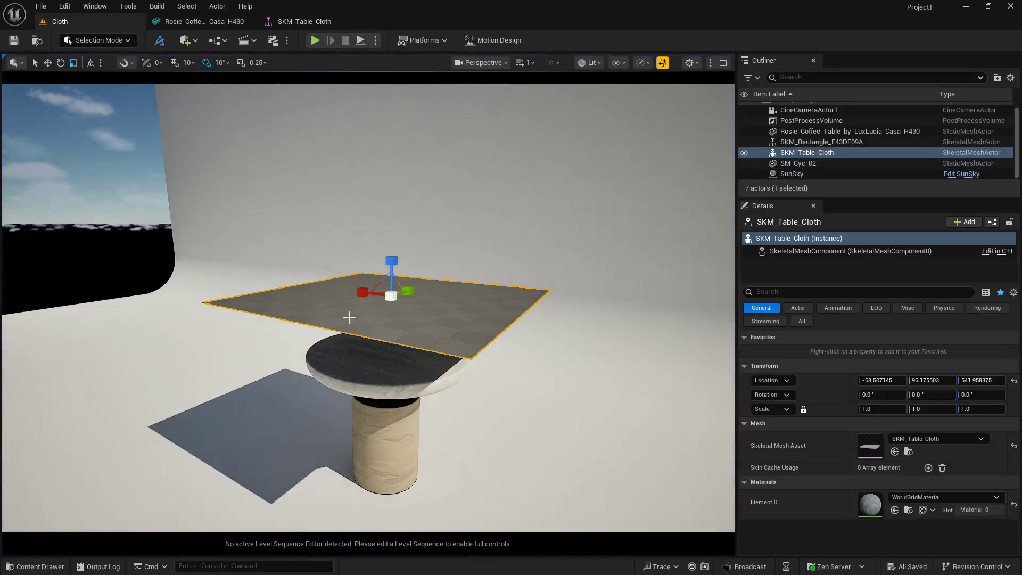
- Simulate the level and convert the draped SKM_Table_Cloth to a static mesh named TableCloth in a new StaticMeshCloth folder under Content
click(376, 41)
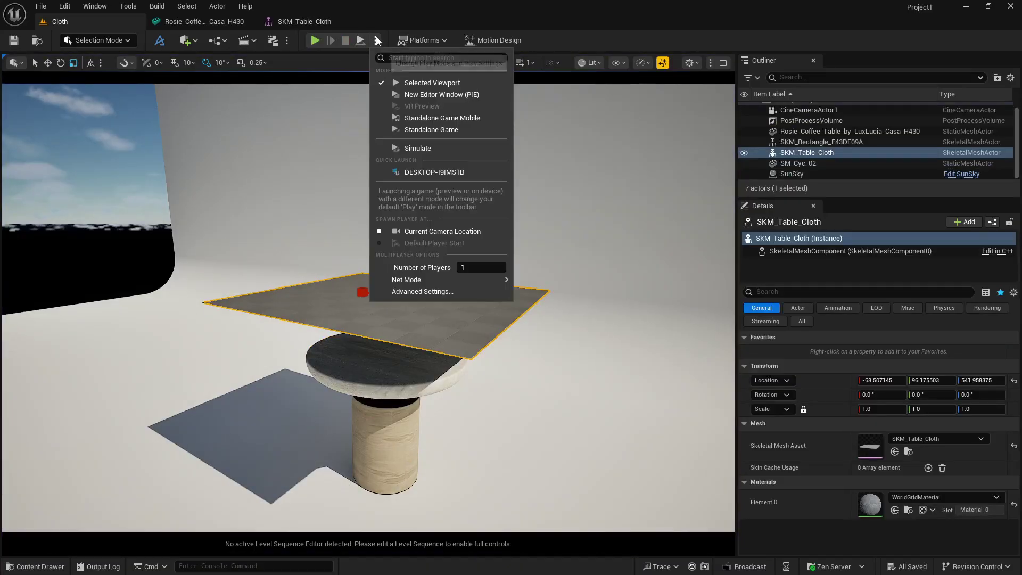
click(411, 151)
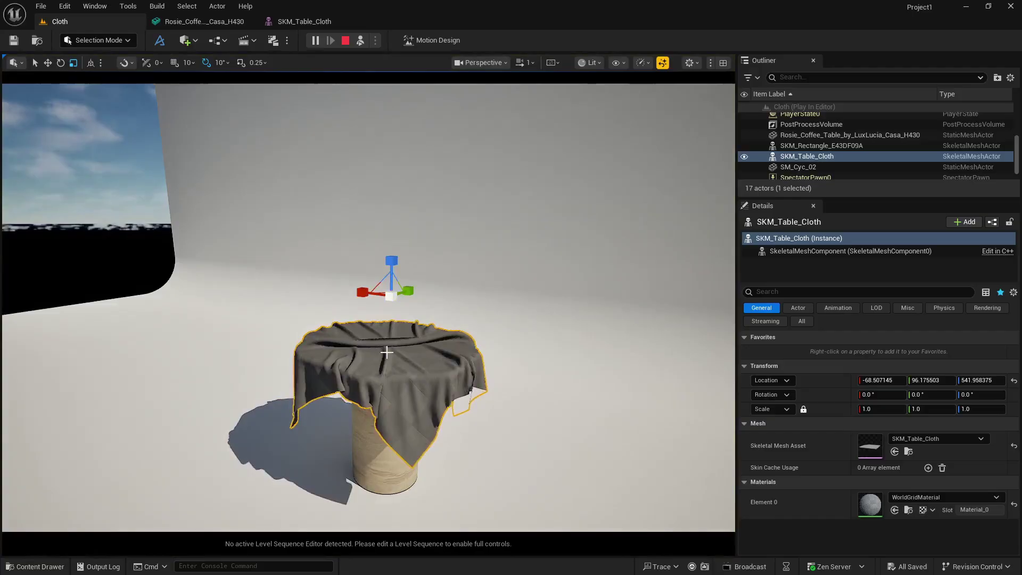
click(218, 6)
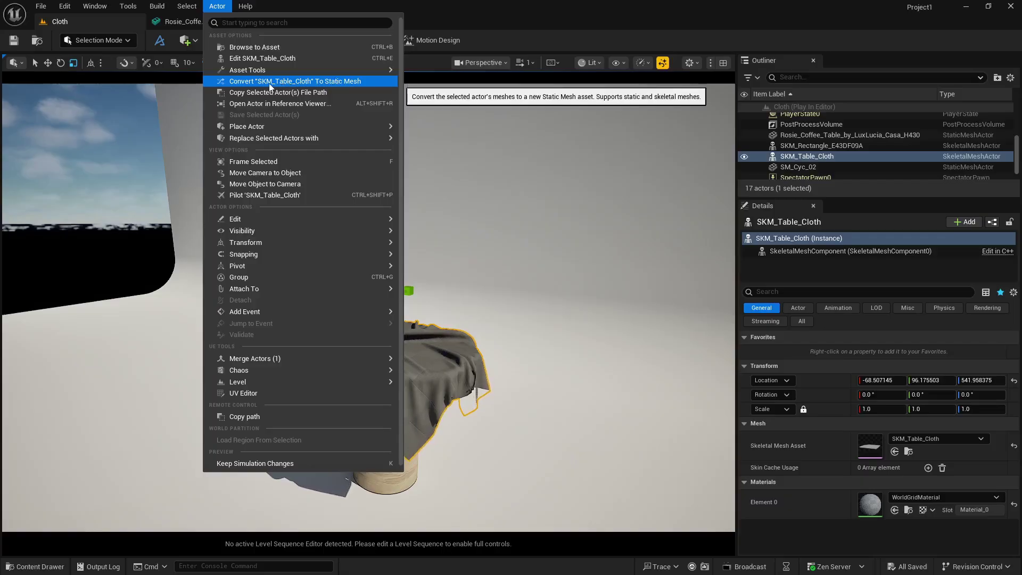
click(343, 82)
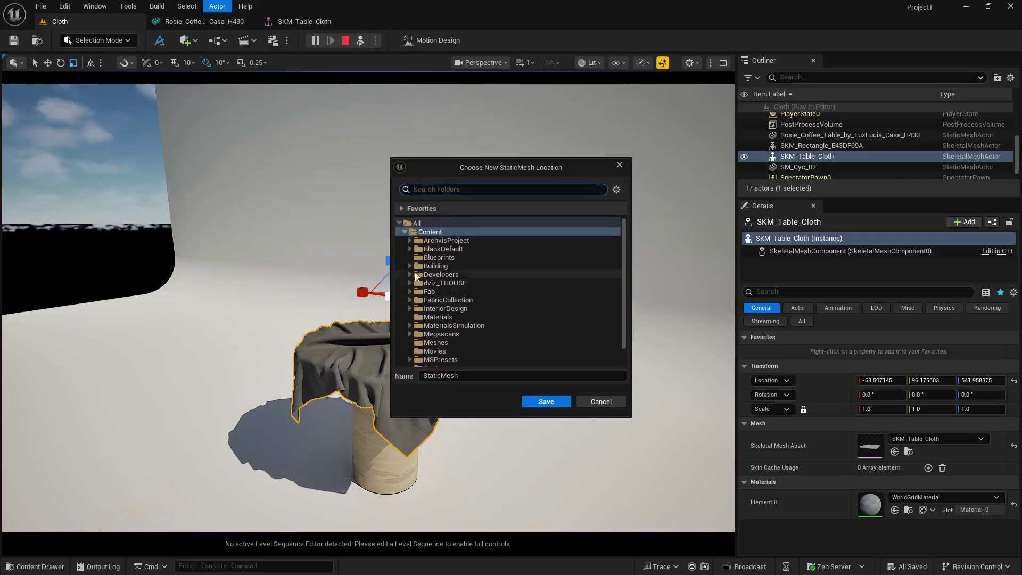
right_click(452, 230)
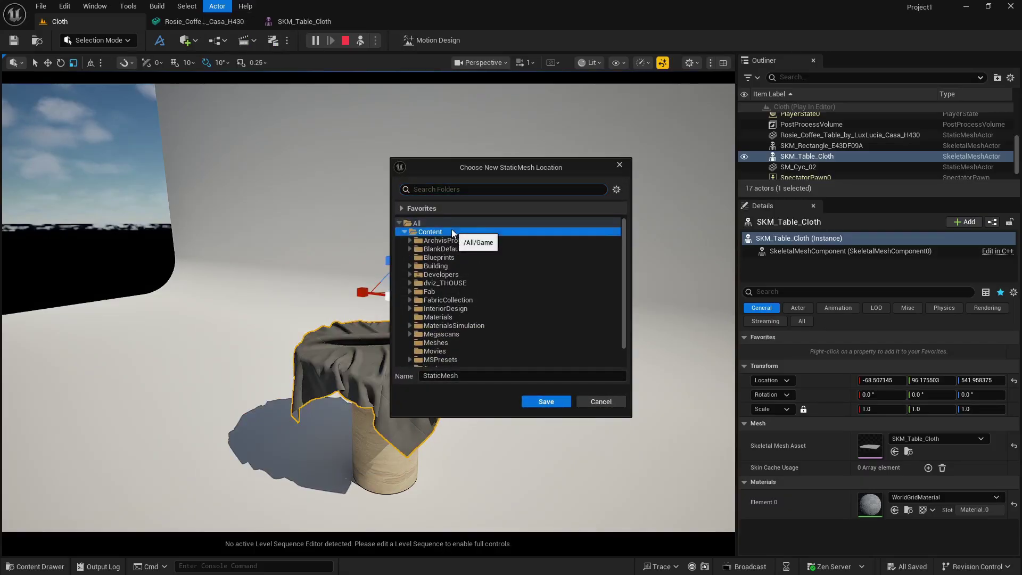
click(495, 241)
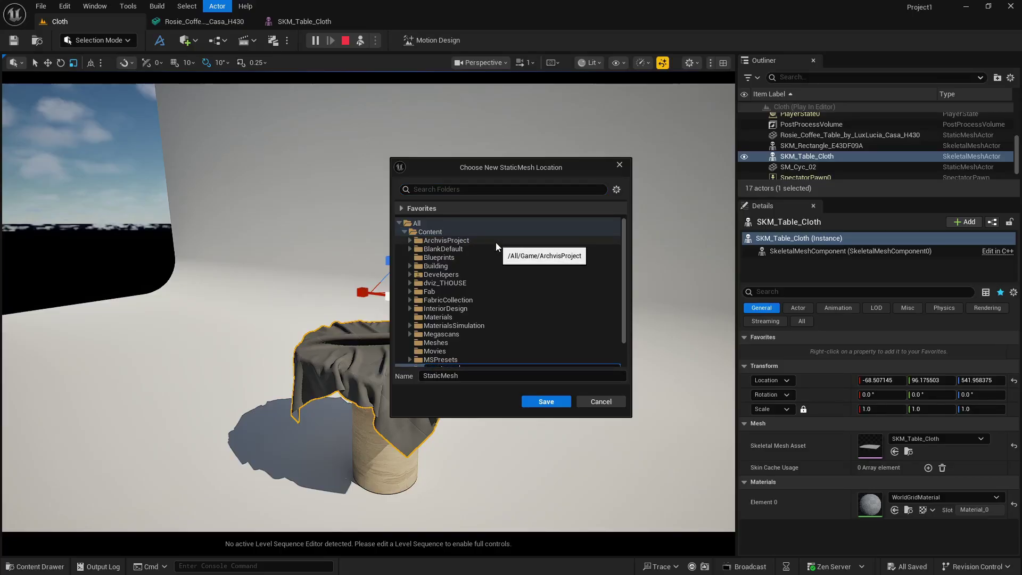
key(Return)
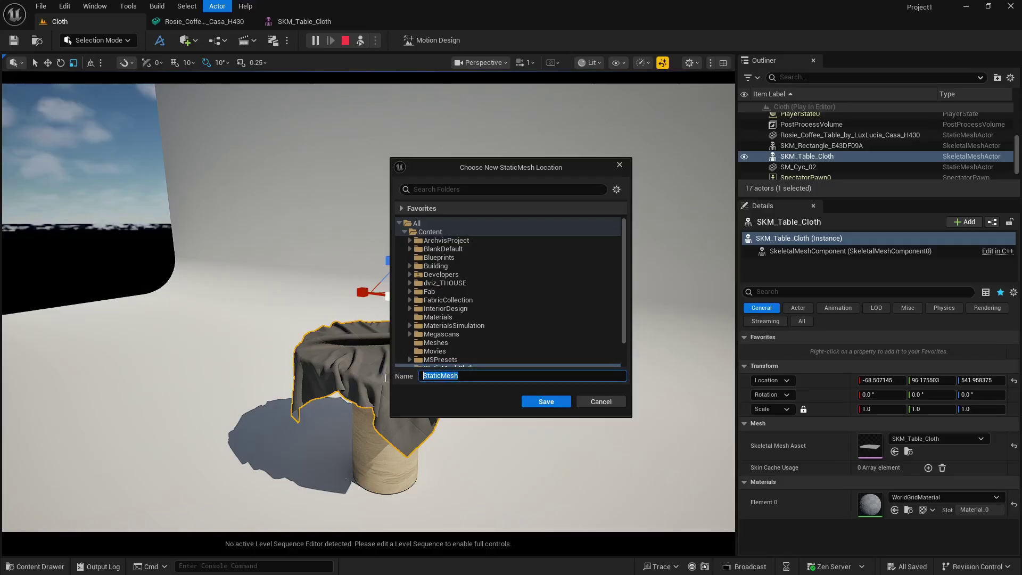
text(TableCloth)
click(530, 404)
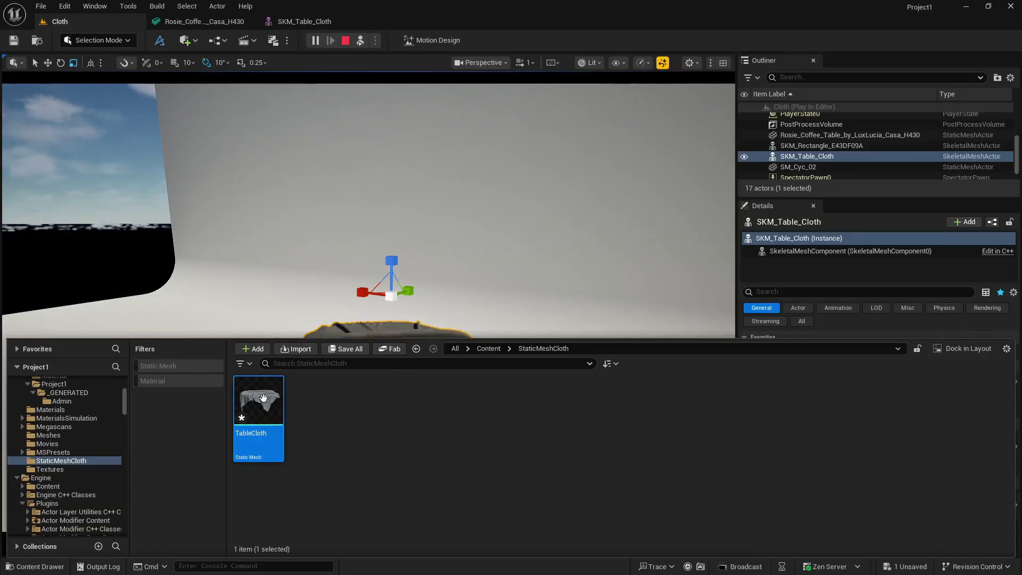
- Try placing the TableCloth static mesh in the level while the simulation is still running
key(ctrl+space)
key(ctrl+v)
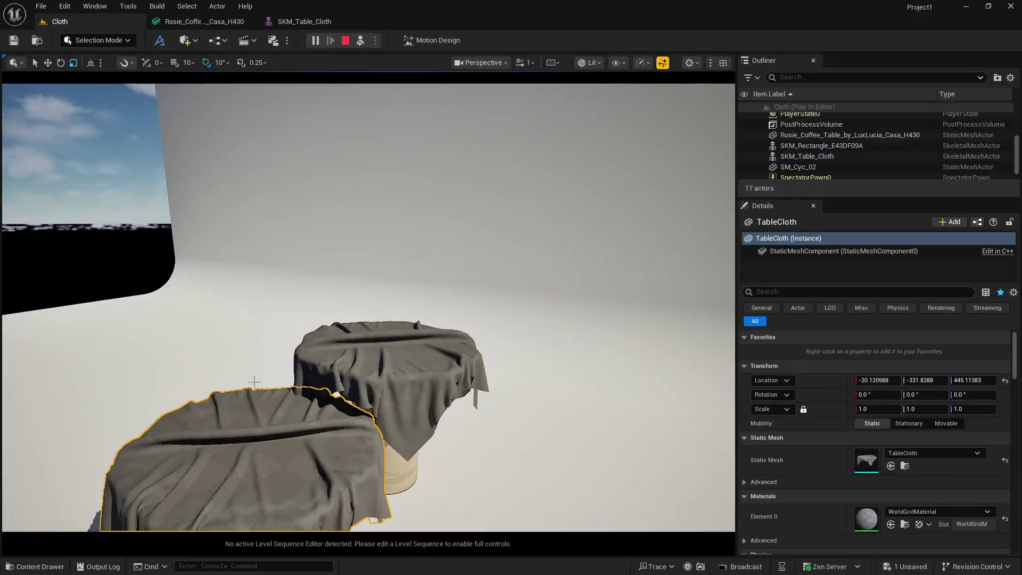
- Stop the simulation and delete the original SKM_Table_Cloth actor from the Cloth level
key(Escape)
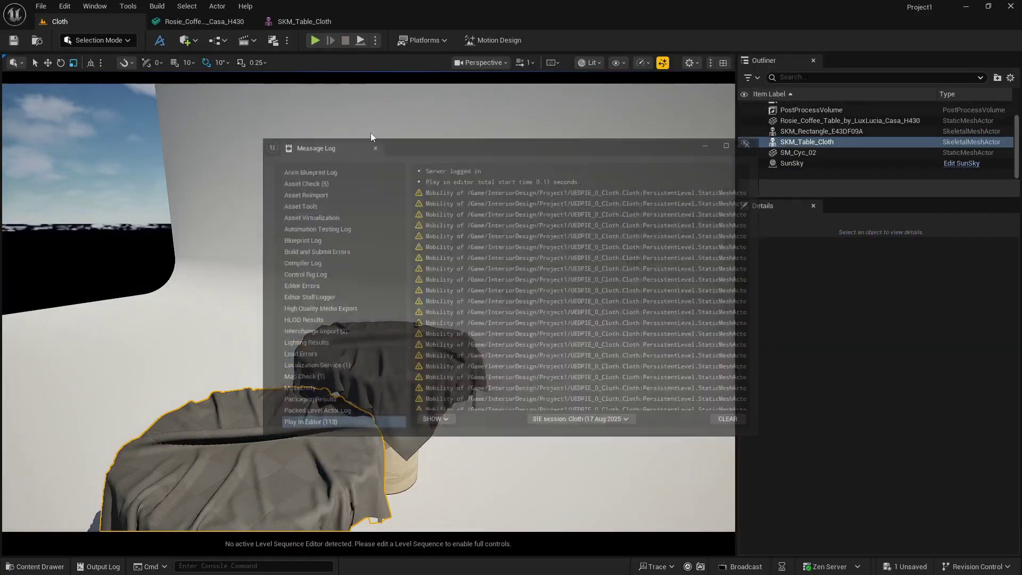
click(766, 134)
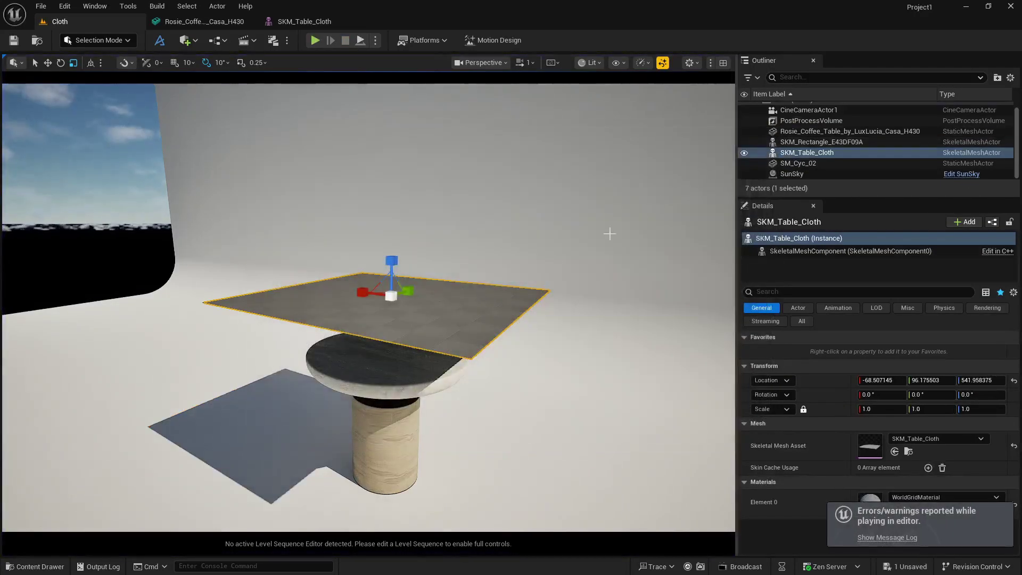
key(Delete)
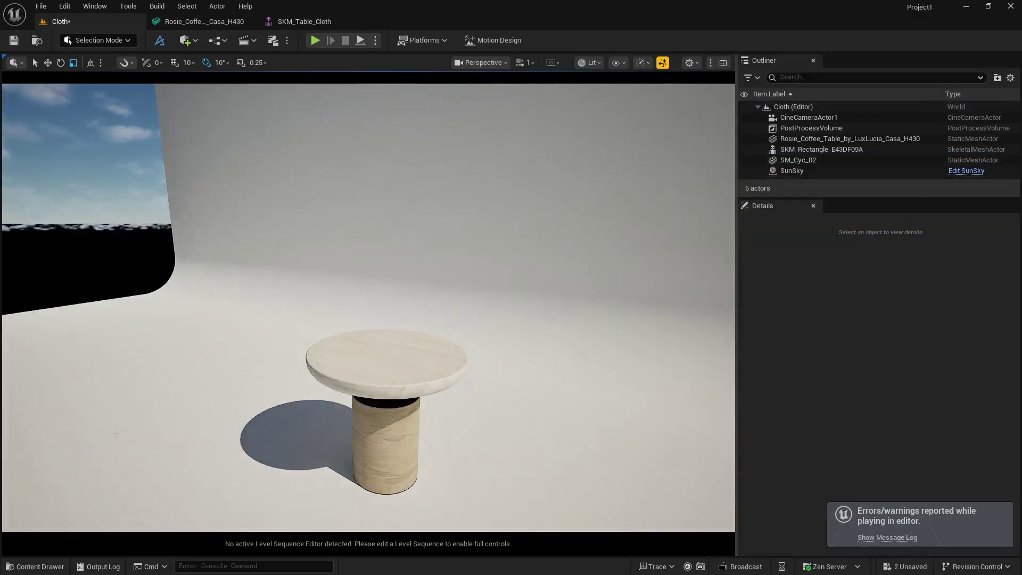
- Place the TableCloth static mesh from the StaticMeshCloth folder in the level near the coffee table
click(35, 567)
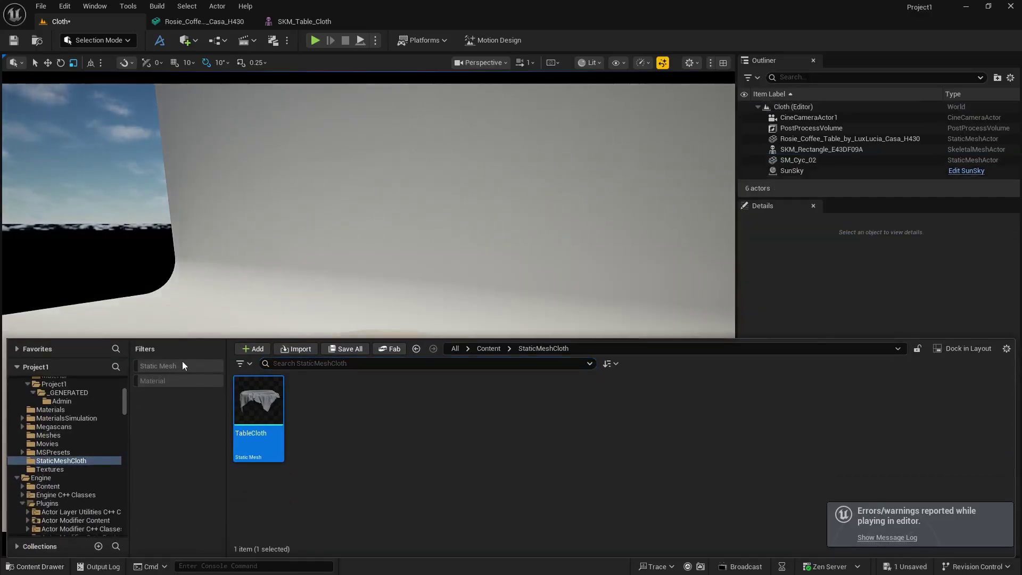
drag(259, 400, 378, 244)
right_drag(379, 244, 306, 383)
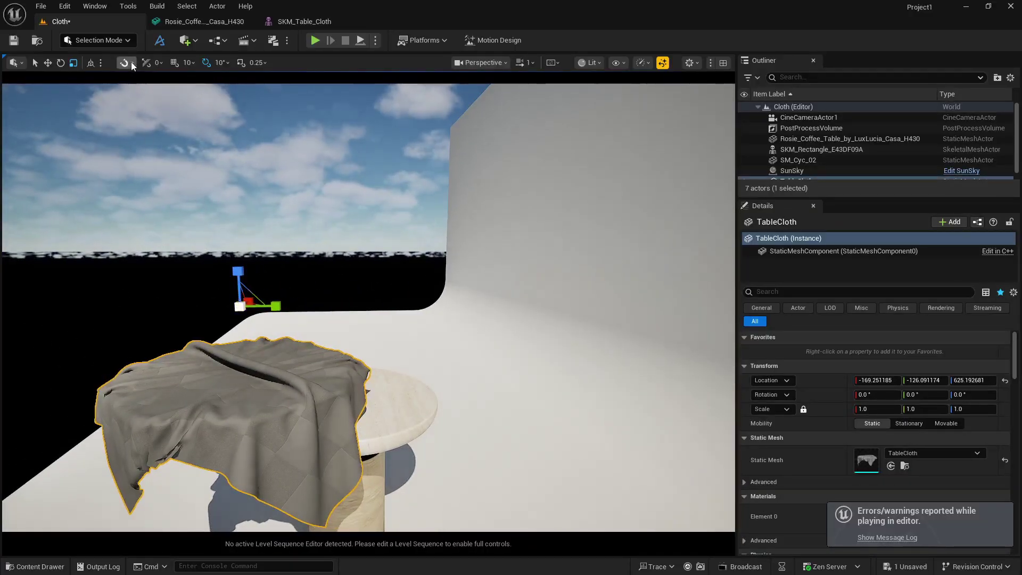
- Switch to Modeling mode and move the TableCloth mesh's pivot to its bounding box center with Edit Pivot
click(98, 40)
key(Escape)
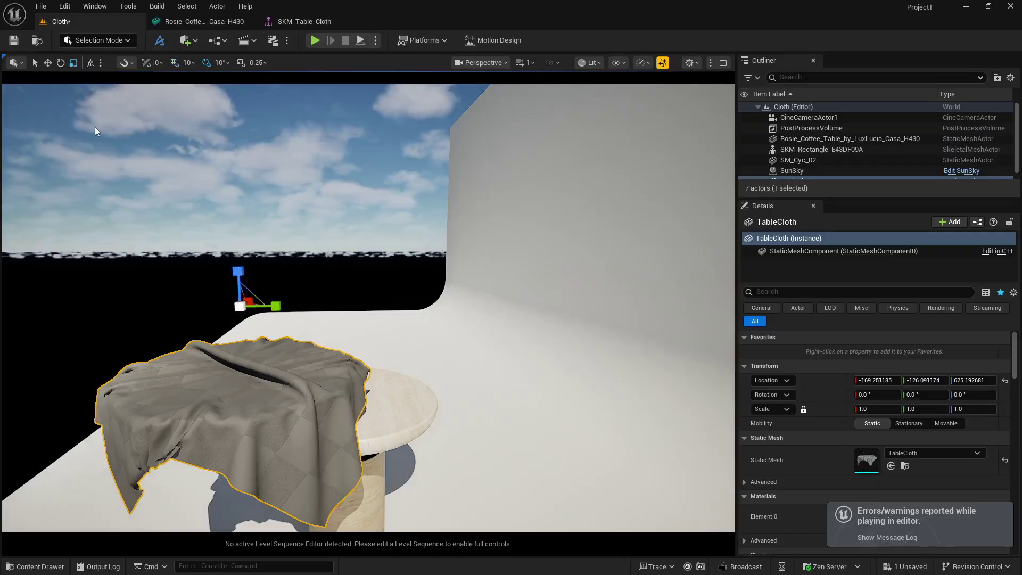
key(shift+5)
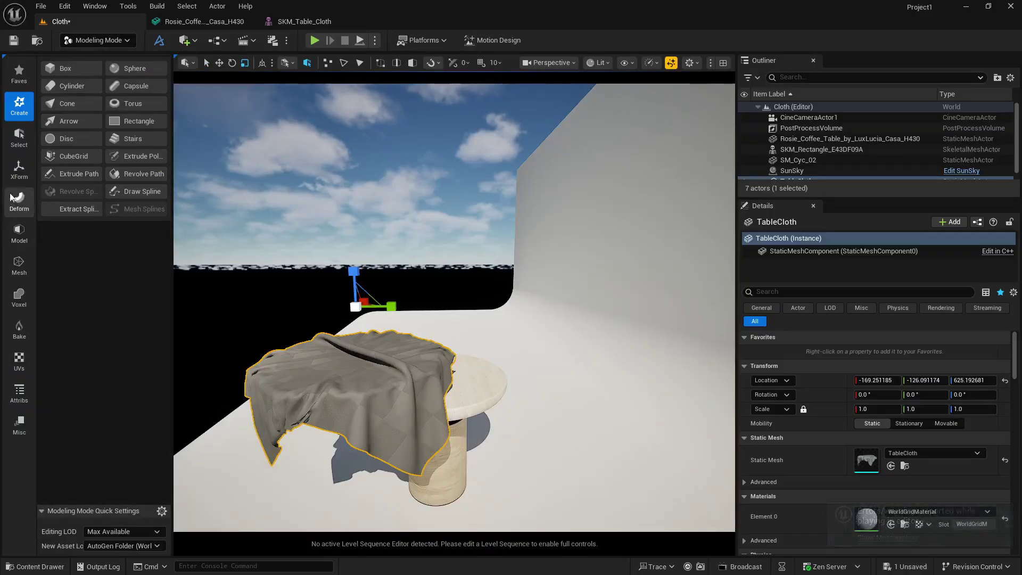
click(11, 181)
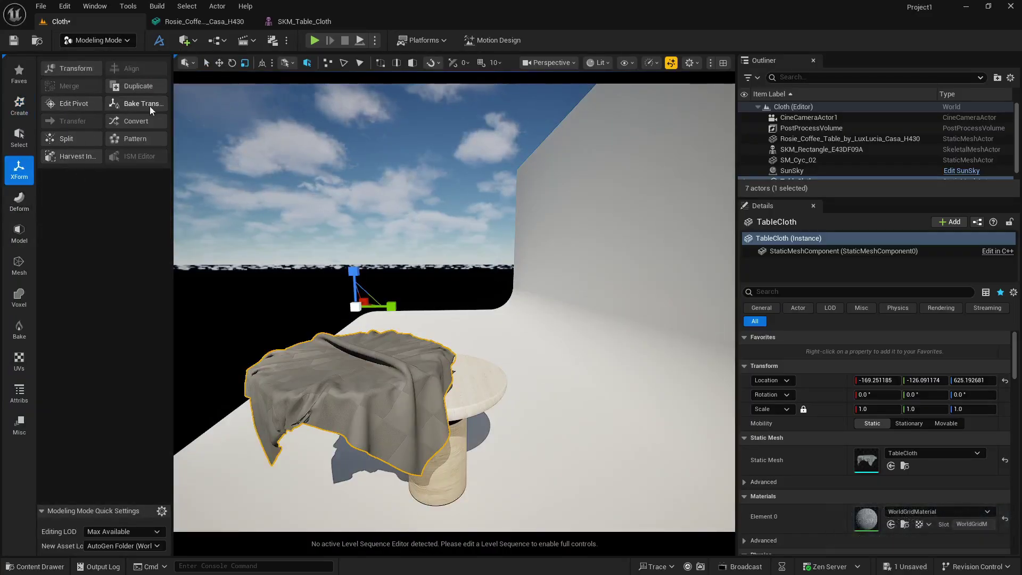
click(83, 109)
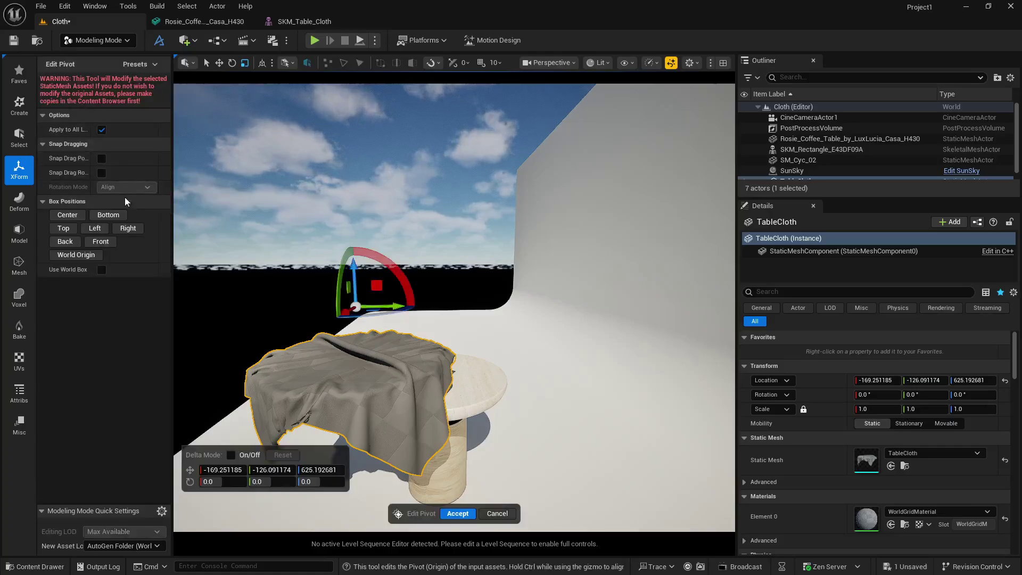
click(73, 216)
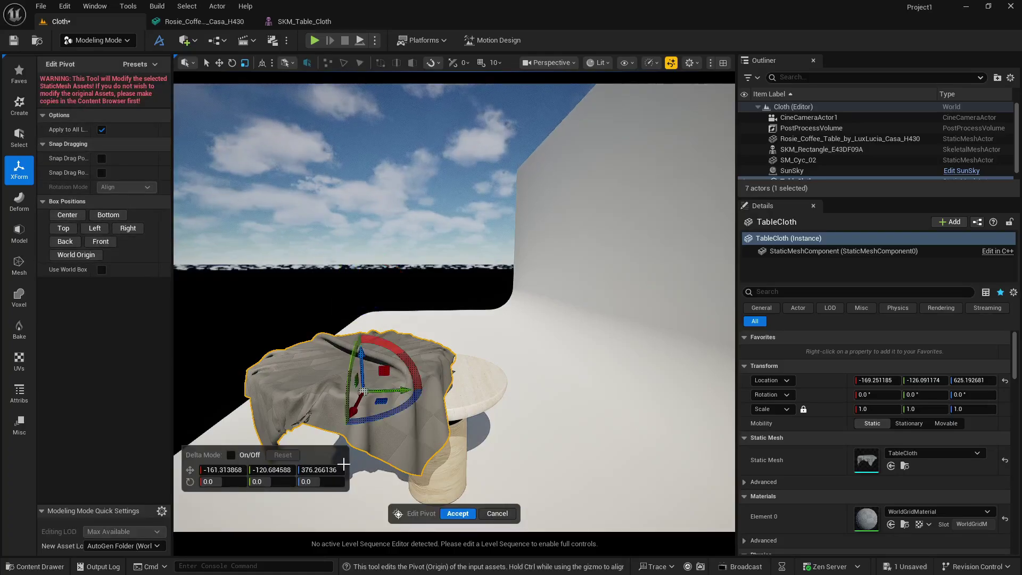
click(458, 514)
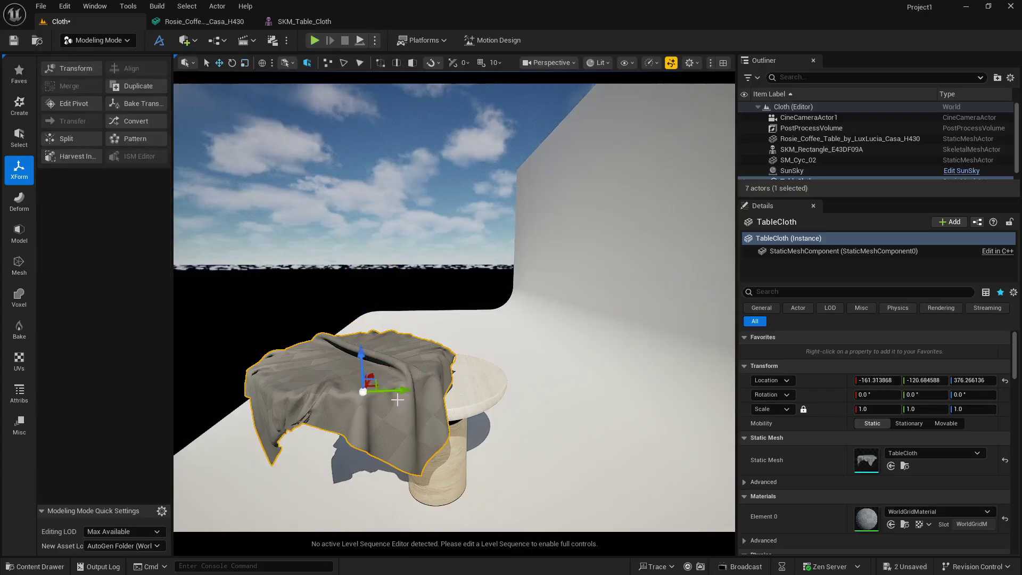
- Move the TableCloth mesh onto the coffee table so it covers the tabletop, at about -53.6, 94.6, 277.5
drag(391, 391, 459, 397)
right_drag(459, 397, 415, 407)
drag(462, 390, 495, 390)
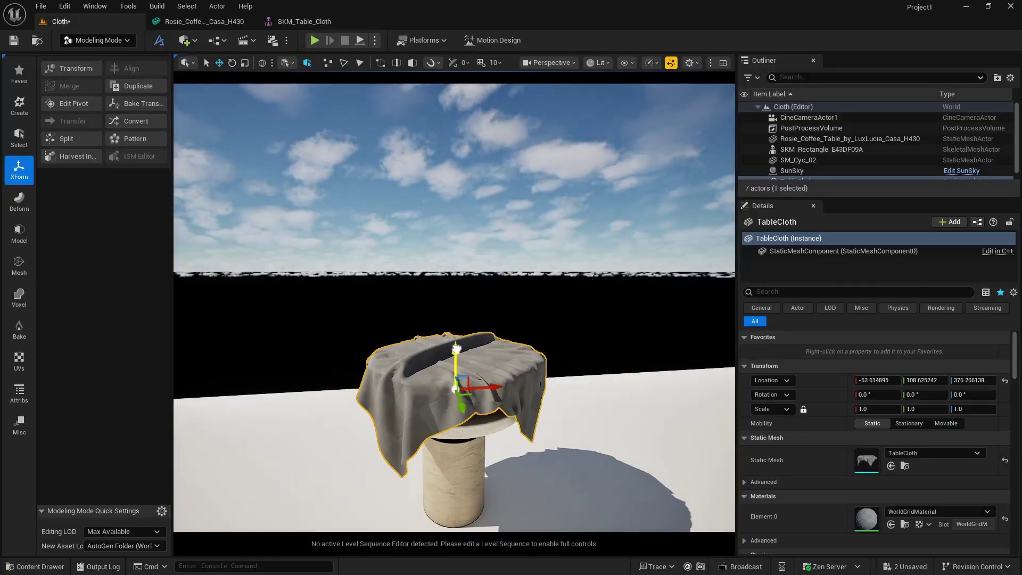
drag(456, 348, 461, 379)
right_drag(461, 380, 596, 417)
drag(597, 408, 596, 408)
right_drag(305, 296, 251, 356)
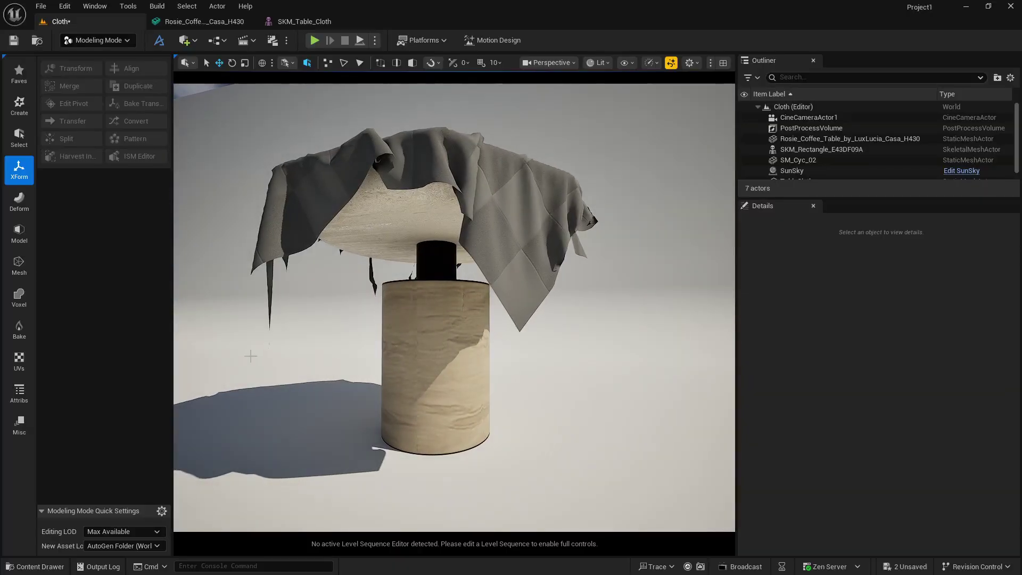
- Inspect the WorldGridMaterial assigned to TableCloth in the material editor and close it again
click(504, 160)
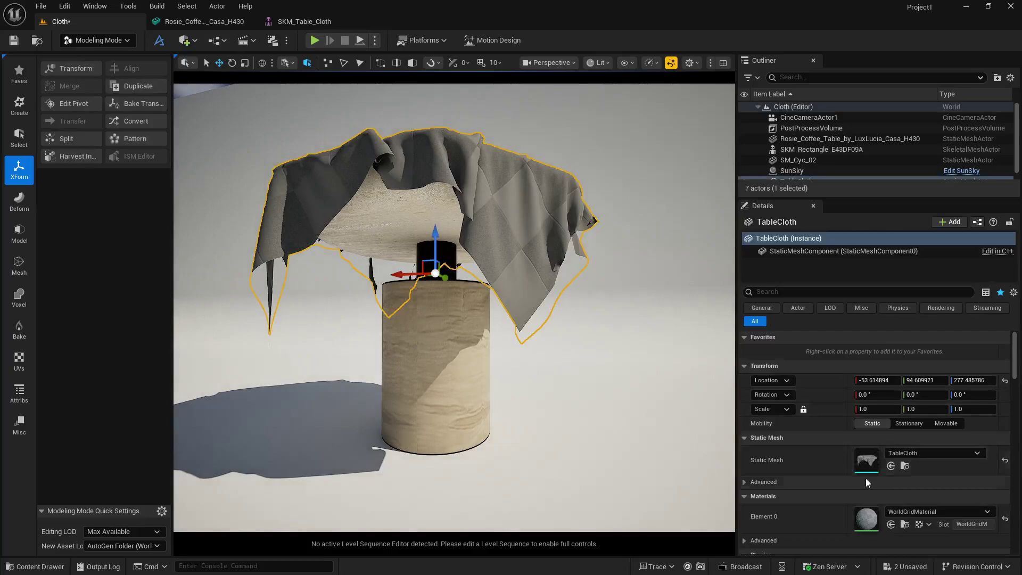
double_click(868, 519)
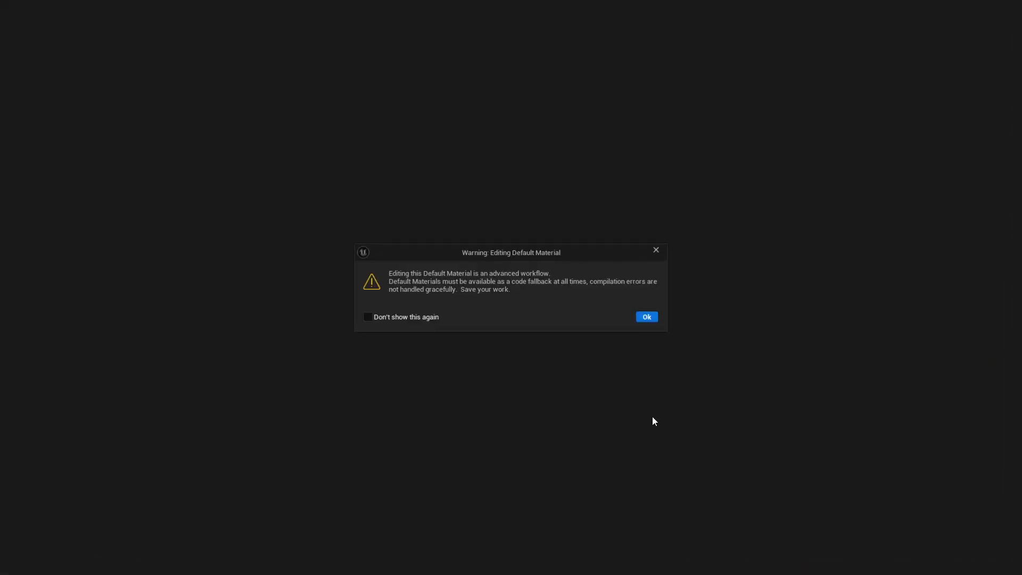
click(646, 318)
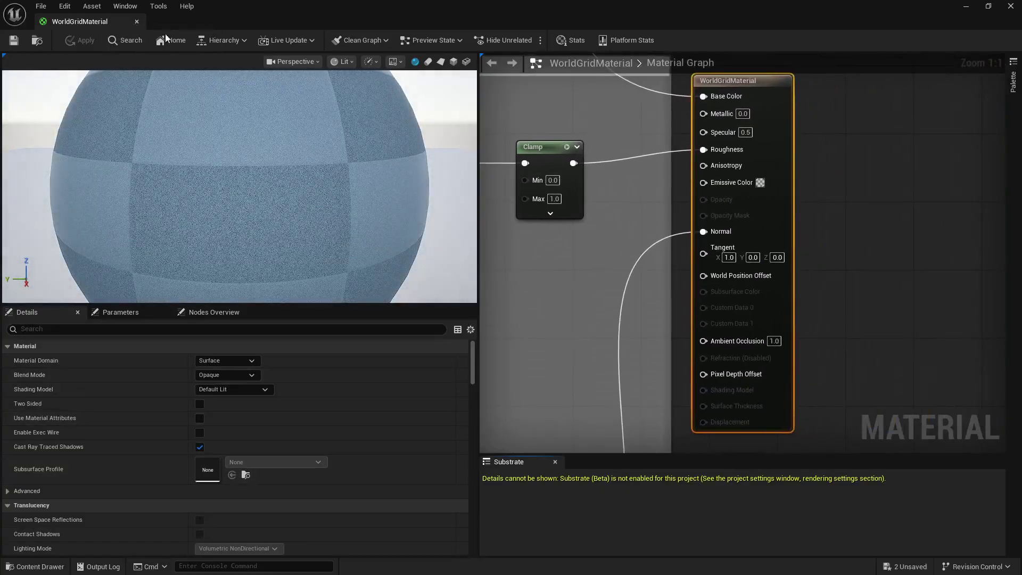
click(137, 22)
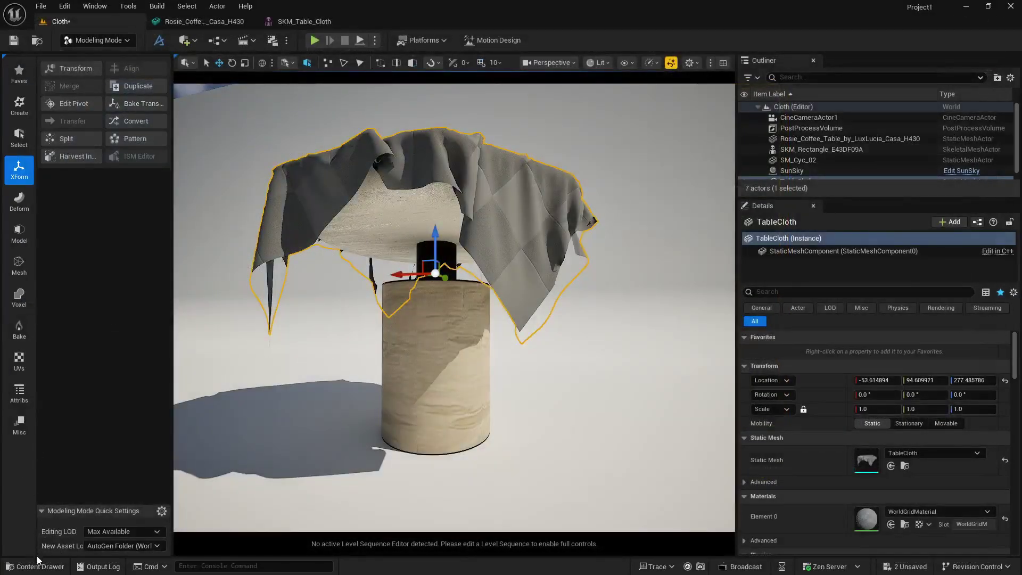
- Browse the project content to the ColorVariants folder of FabricCollection's Fabric_Cotton materials
click(38, 563)
scroll(81, 464, up, 10)
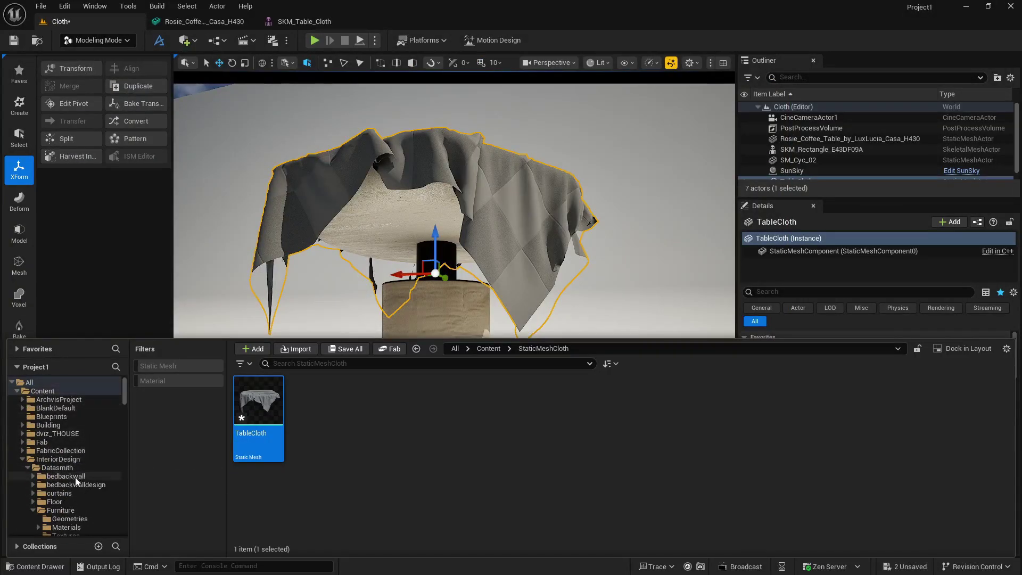
click(68, 451)
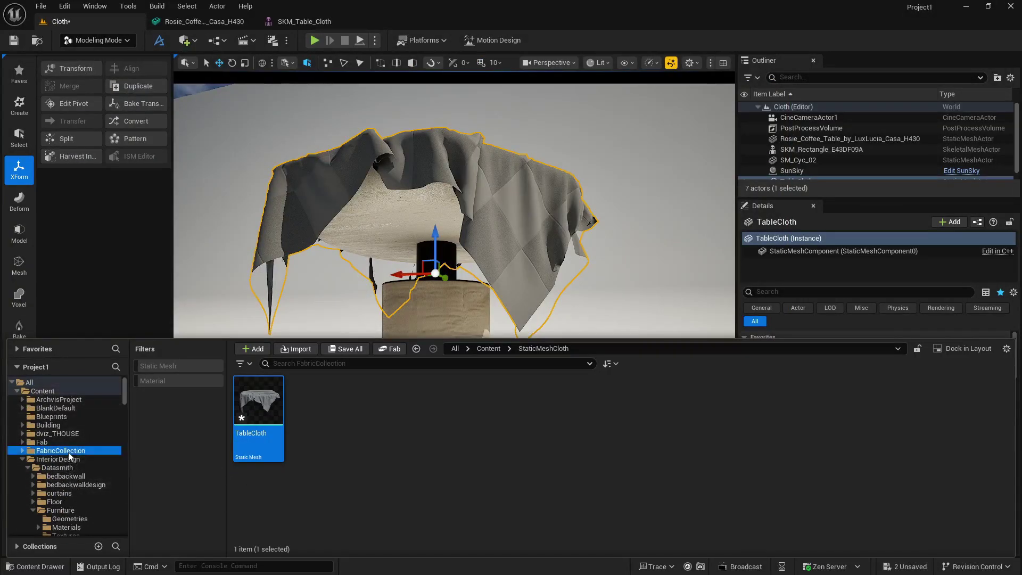
double_click(332, 423)
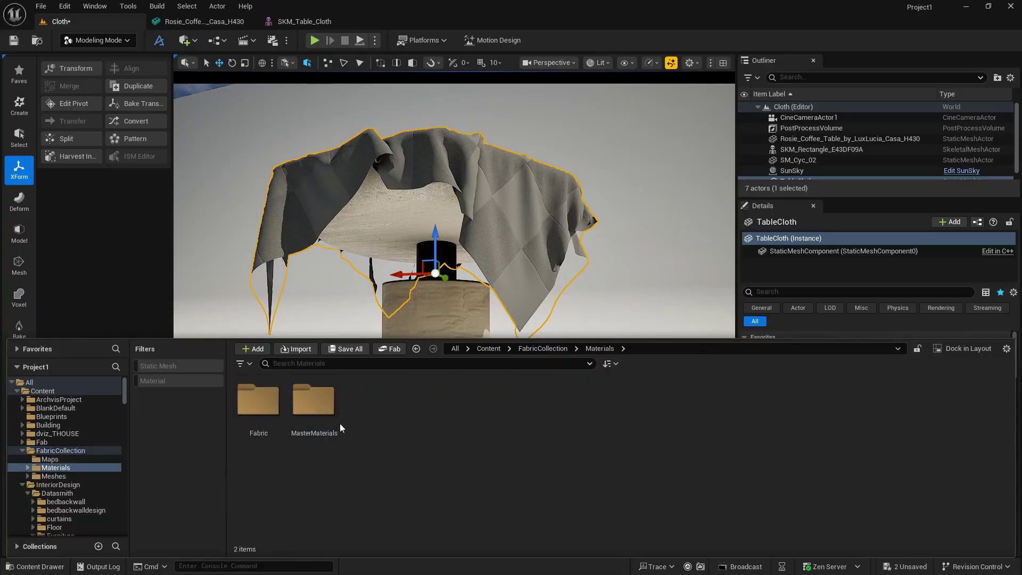
double_click(258, 405)
double_click(369, 404)
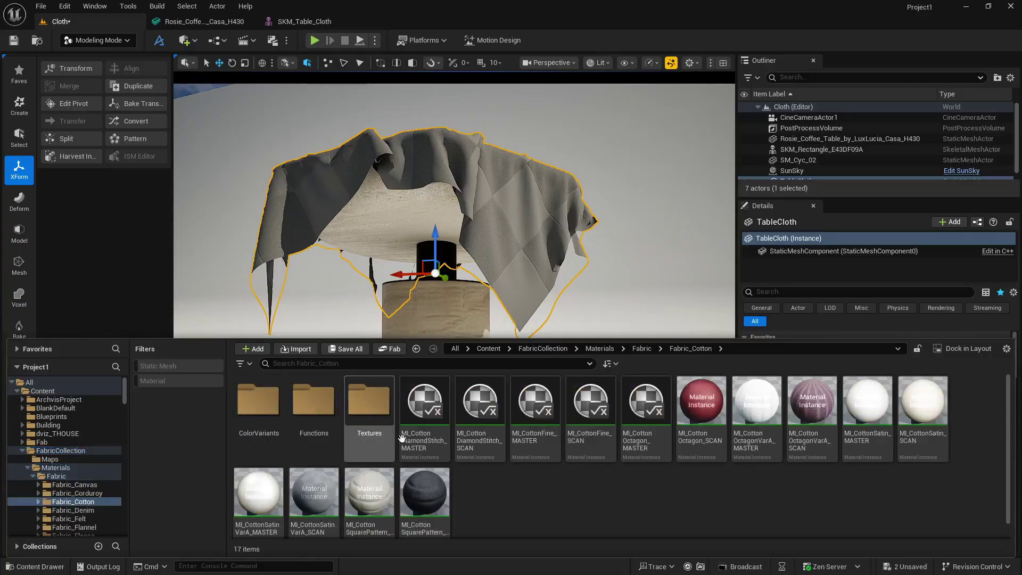
double_click(269, 410)
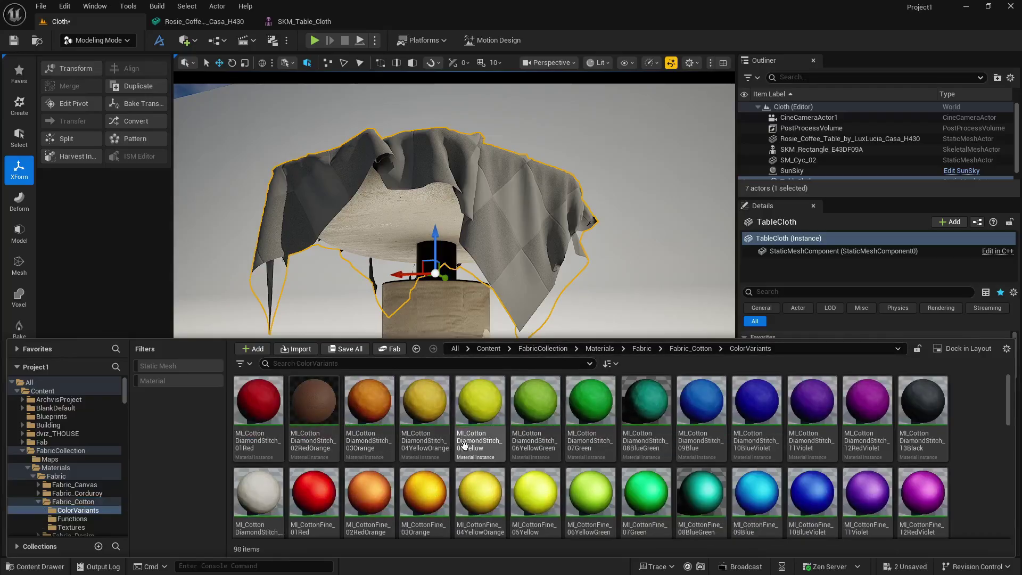
- Apply the MI_CottonDiamondStitch_14White material to the TableCloth mesh and check it from above
drag(254, 496, 497, 213)
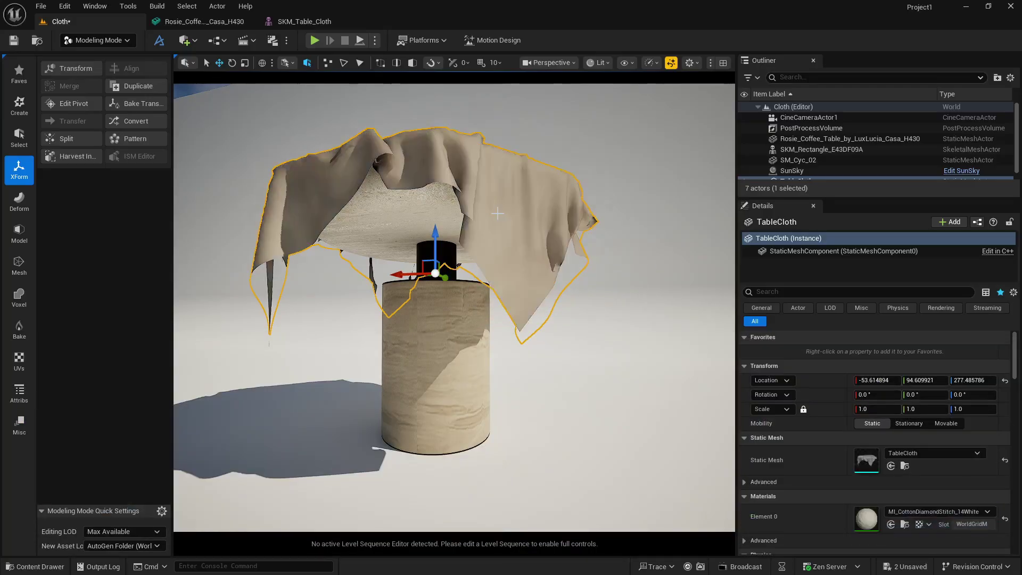
right_drag(514, 228, 129, 442)
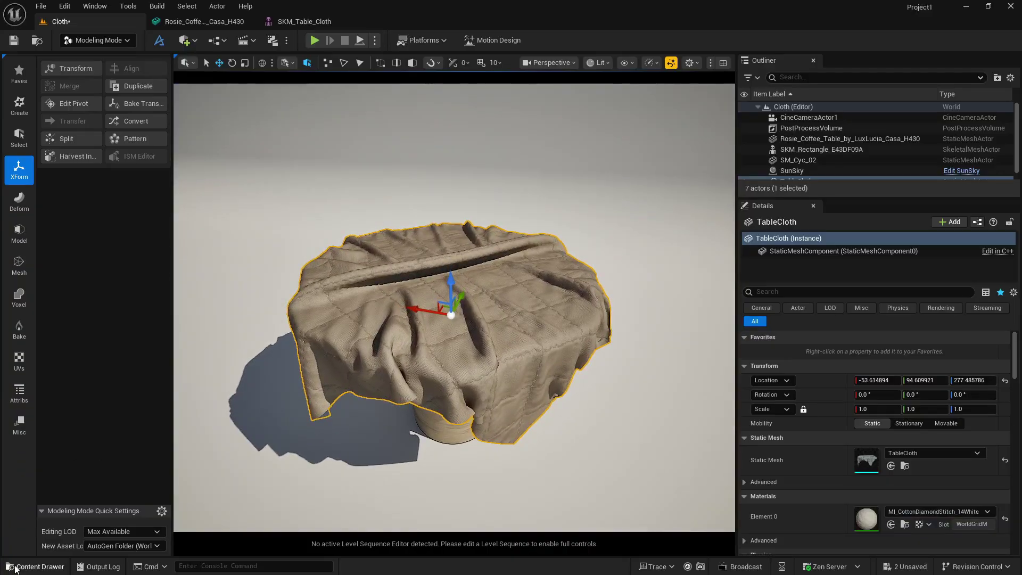
- Apply the MI_CottonFine_14White material from the cotton ColorVariants folder to the TableCloth mesh
click(32, 566)
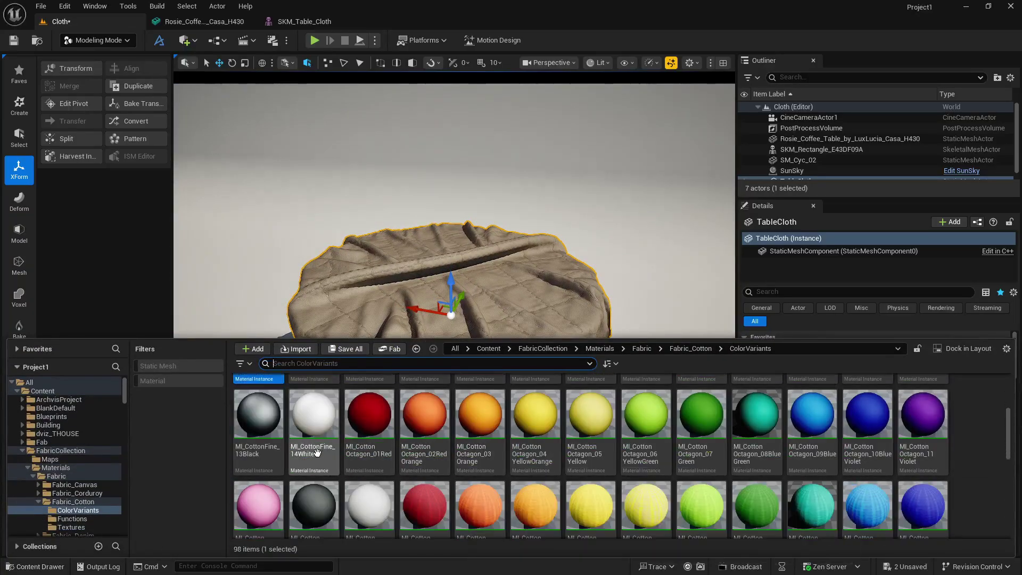
drag(317, 453, 511, 267)
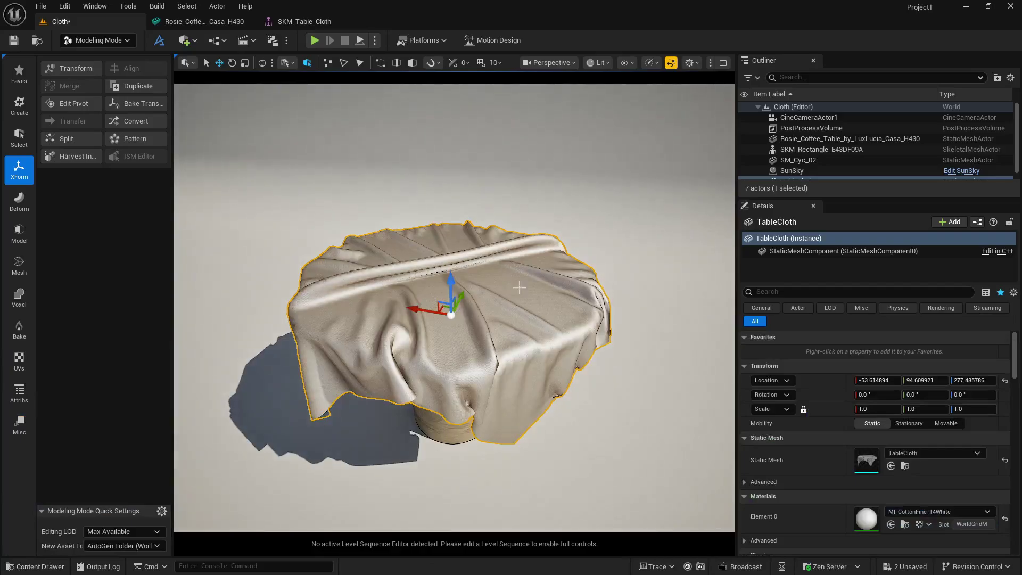
- Try MI_CottonOctagon_14White on the TableCloth mesh and replace it with MI_CottonOctagonVarA_14White from the cotton ColorVariants folder
click(35, 571)
drag(370, 506, 507, 258)
click(34, 567)
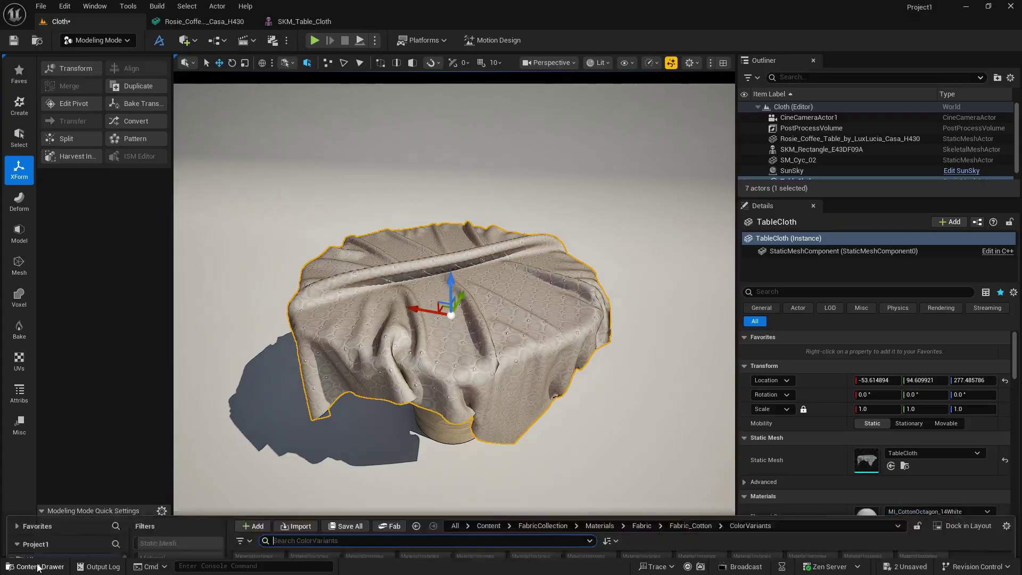
scroll(431, 489, down, 2)
drag(431, 490, 510, 297)
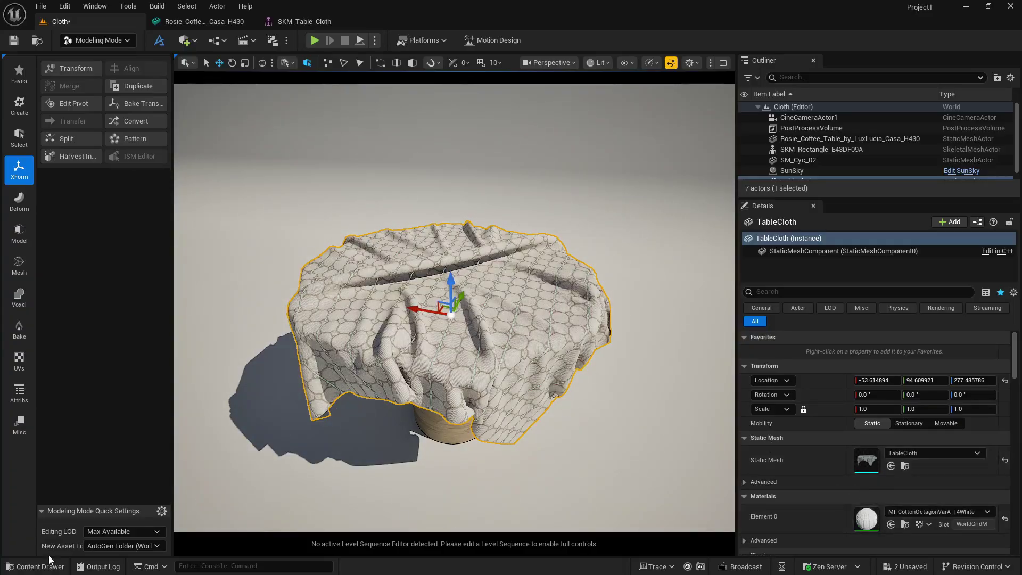
- Override UVTile with about 10.96 in MI_CottonOctagonVarA_14White, save the material instance and close its editor
double_click(863, 522)
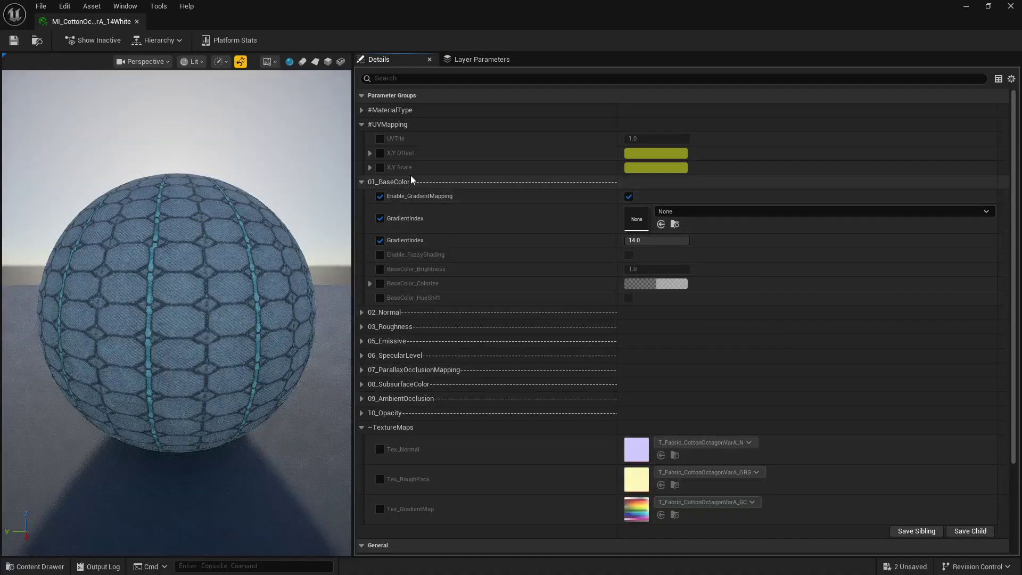
click(380, 138)
drag(645, 139, 605, 137)
click(14, 40)
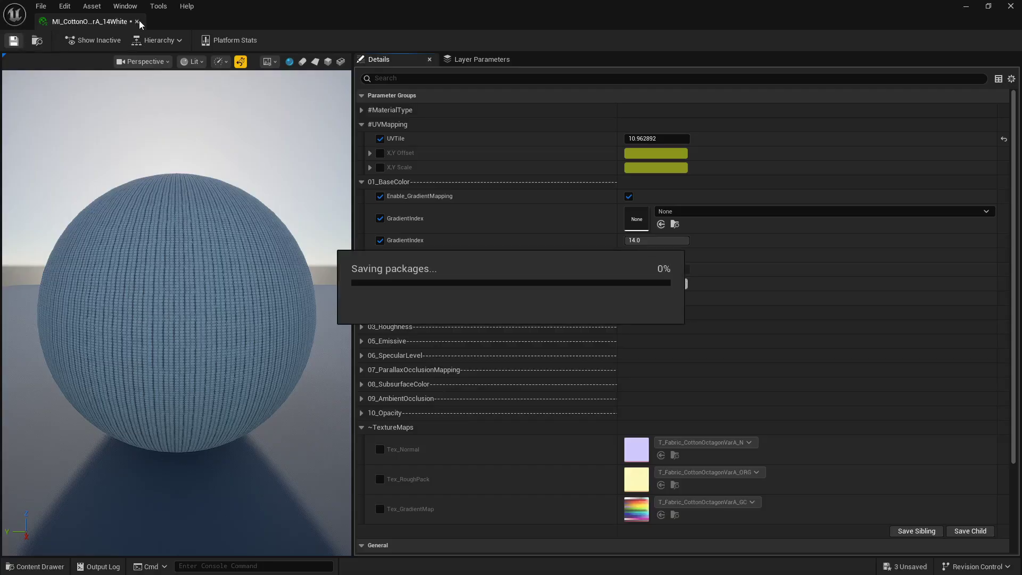
click(136, 22)
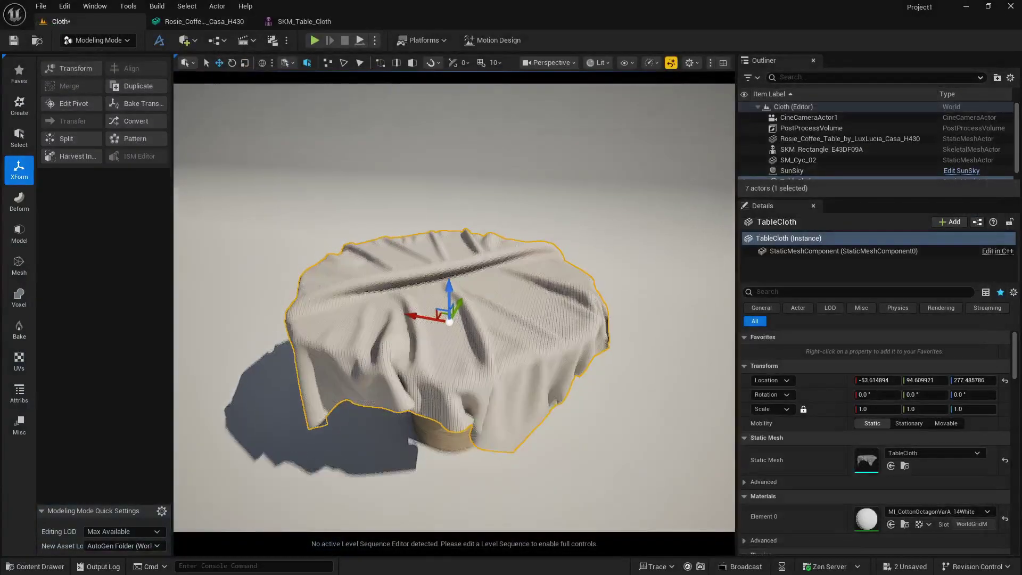
- Check the cloth's underside and open its material's parent chain through MI_CottonOctagonVarA_MASTER up to RM_FabricMaster
right_drag(398, 337, 399, 337)
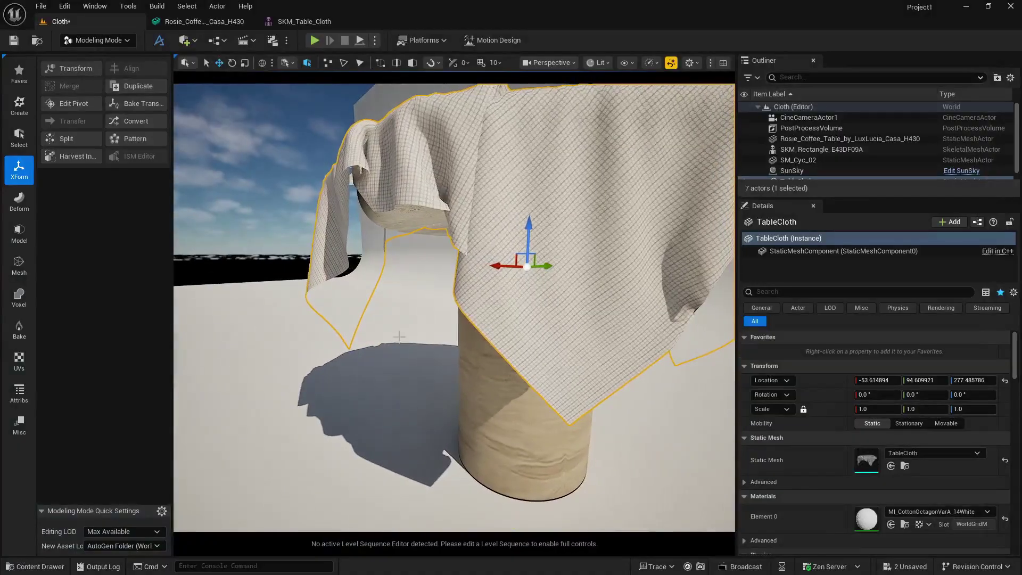
double_click(871, 520)
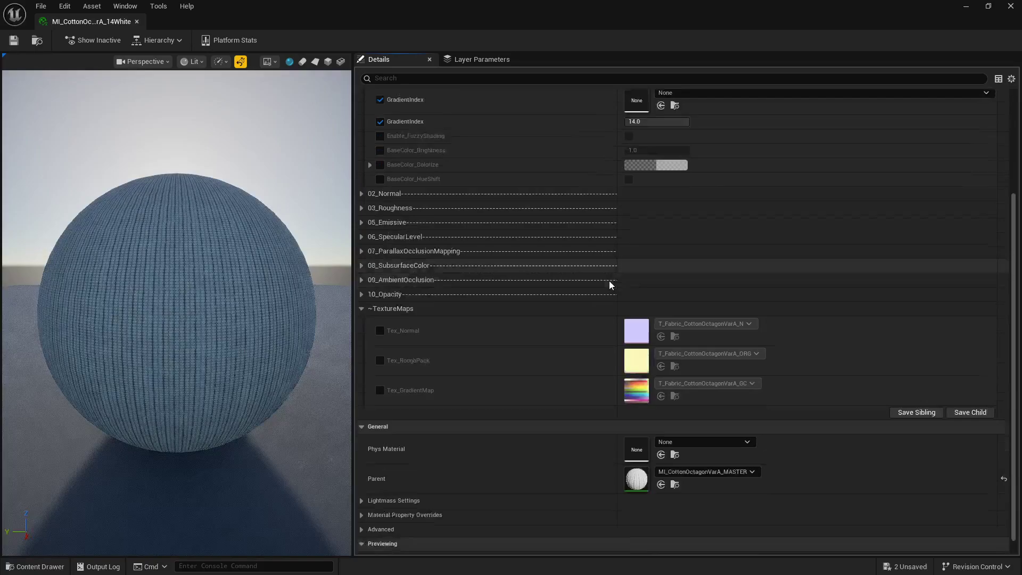
scroll(609, 280, down, 1)
double_click(637, 451)
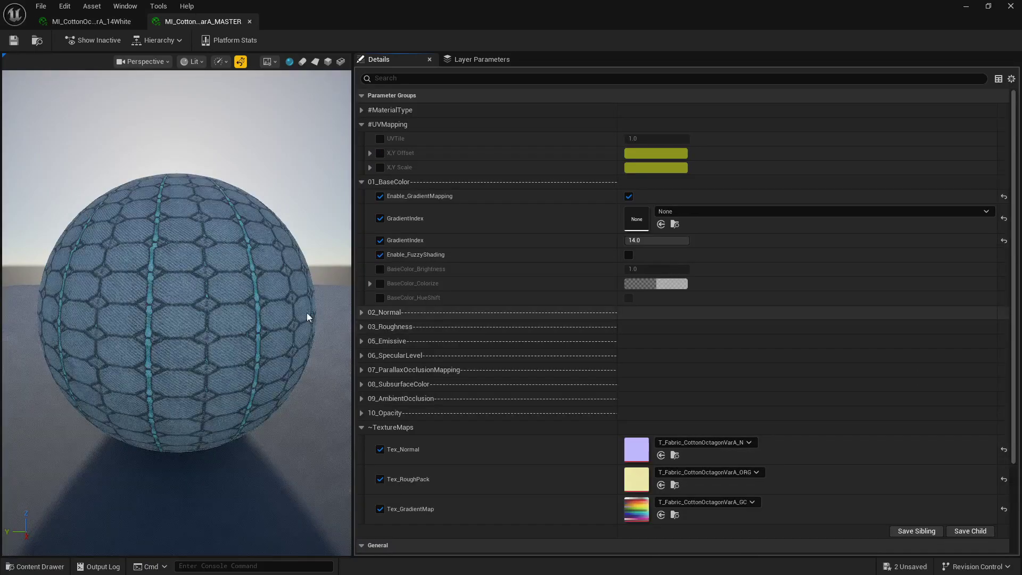
scroll(465, 276, down, 3)
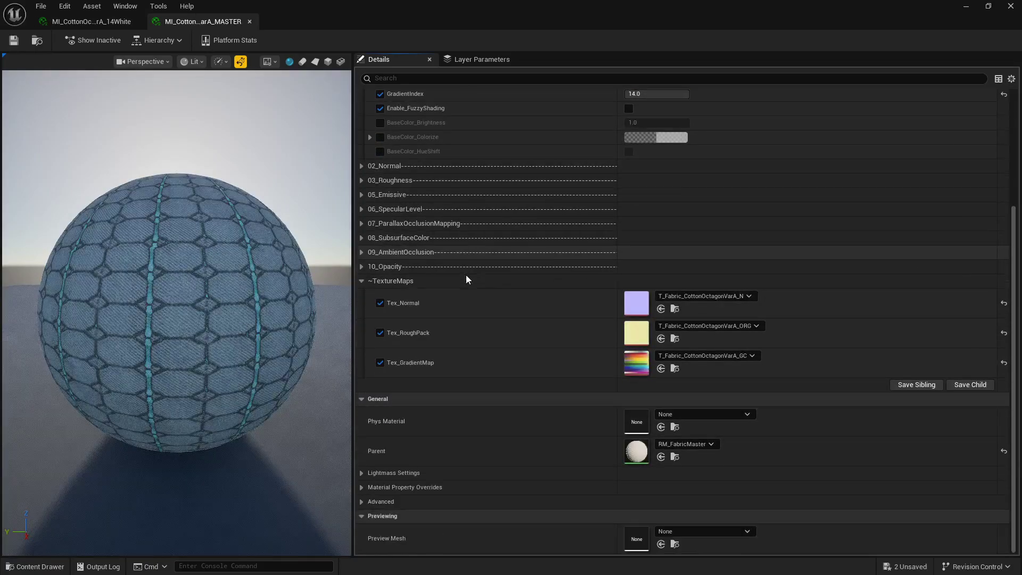
double_click(636, 452)
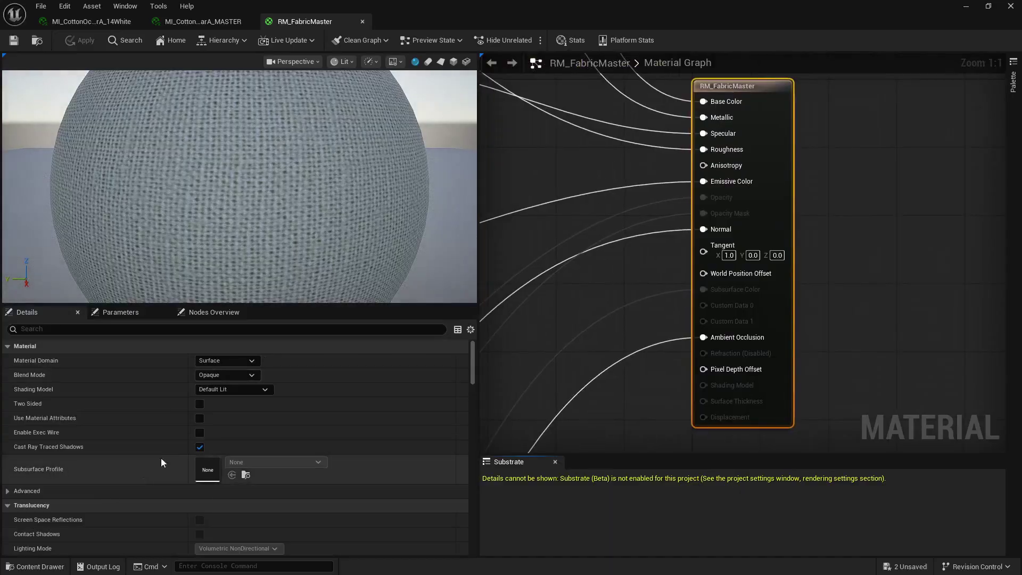
- Make the RM_FabricMaster material two-sided, save it and close the material editors
click(200, 404)
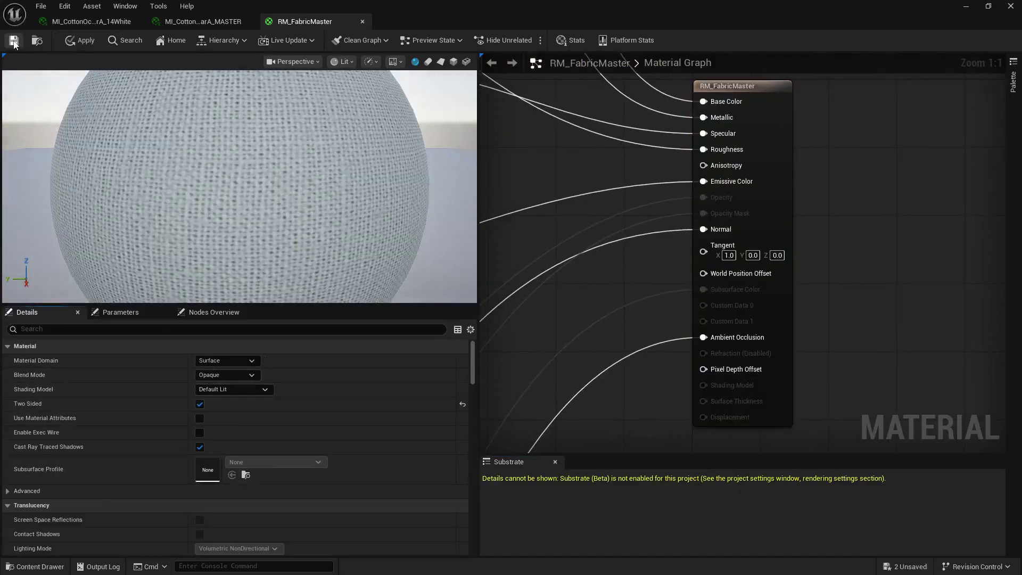
click(14, 41)
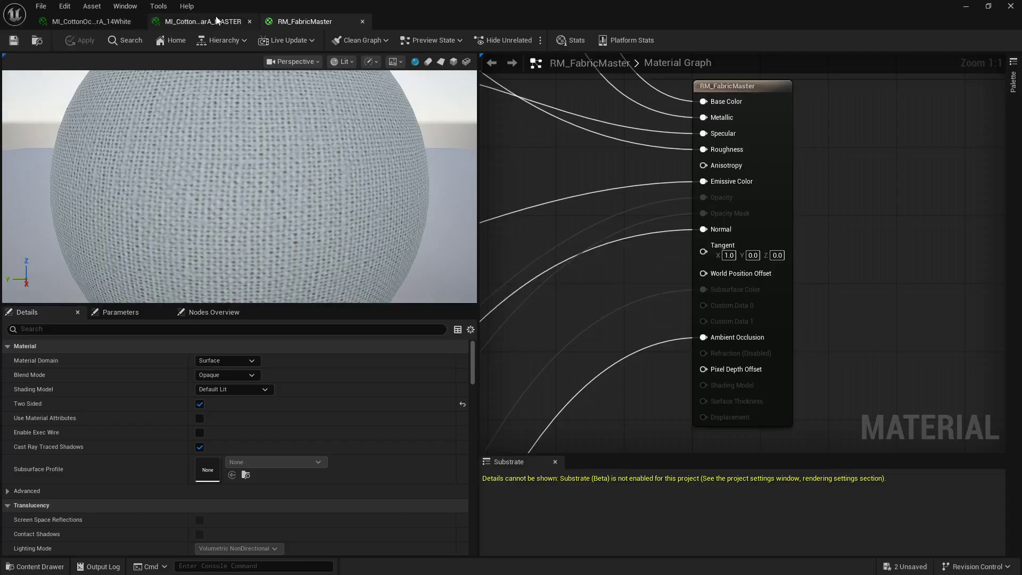
click(93, 19)
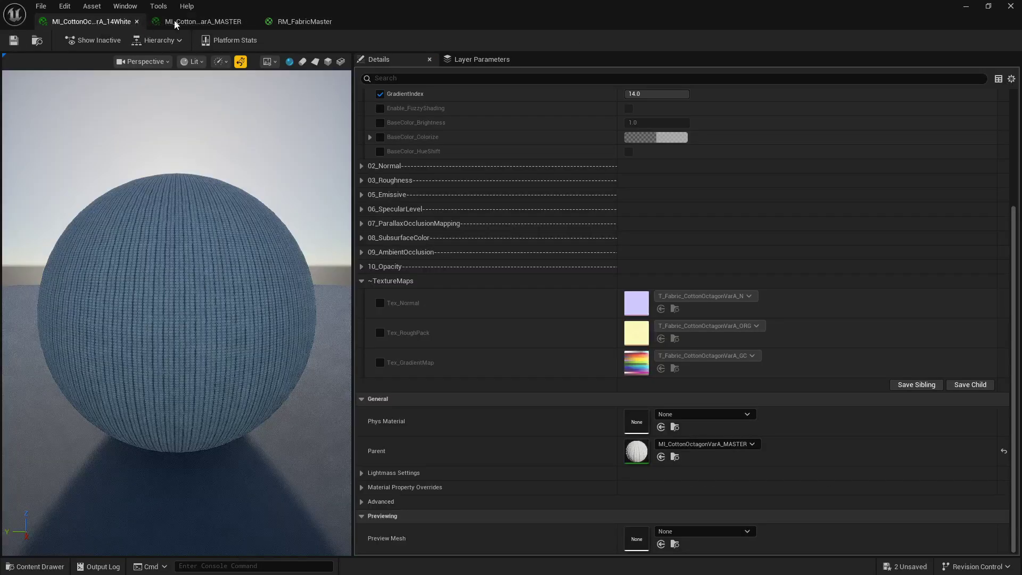
click(1011, 6)
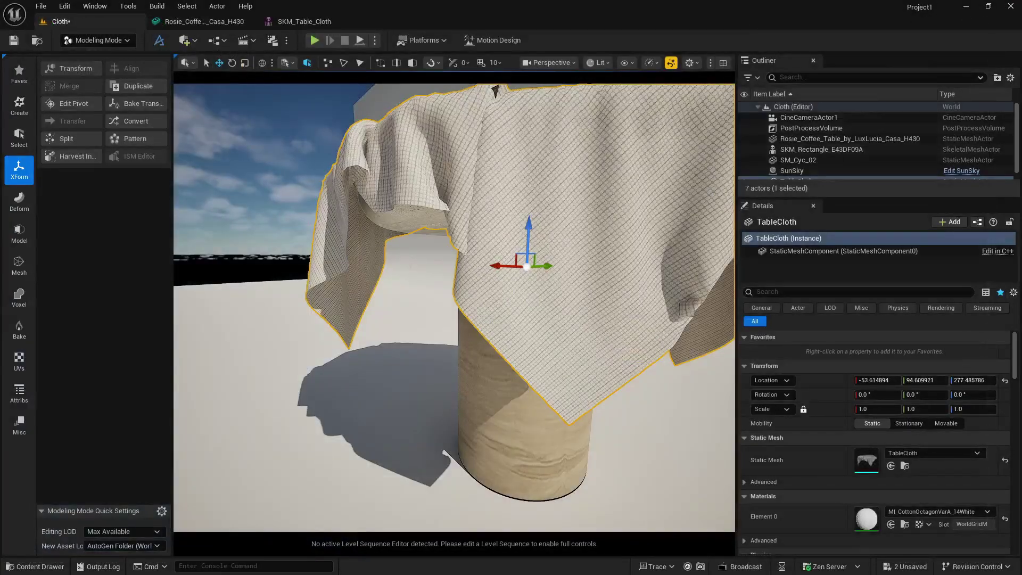
- Deselect the tablecloth, inspect the draped table from around and above, and view the scene through CineCameraActor1
key(Escape)
mouse_move(454, 308)
right_down()
mouse_move(463, 304)
mouse_move(454, 307)
right_up()
right_drag(430, 168, 431, 169)
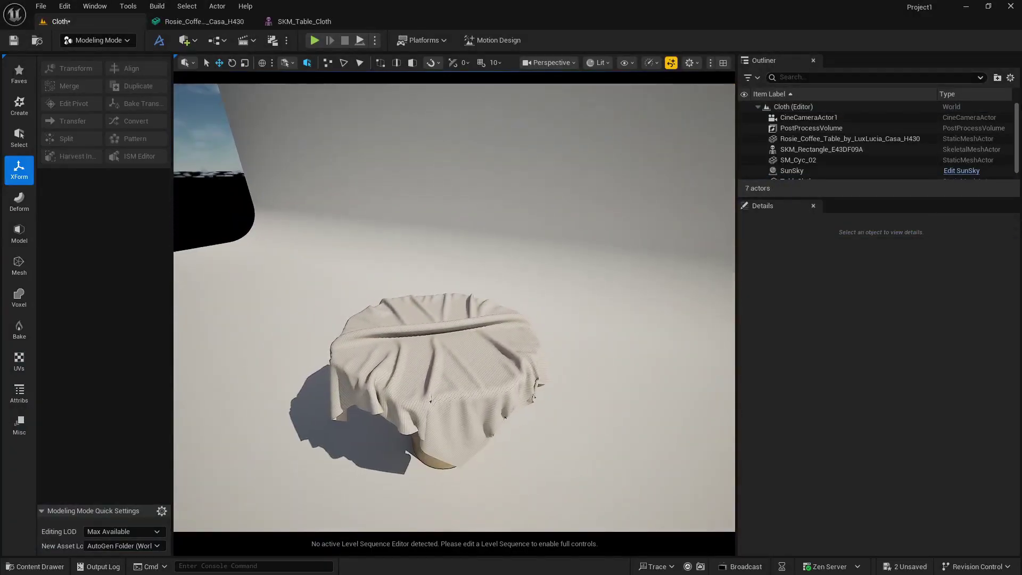
click(553, 63)
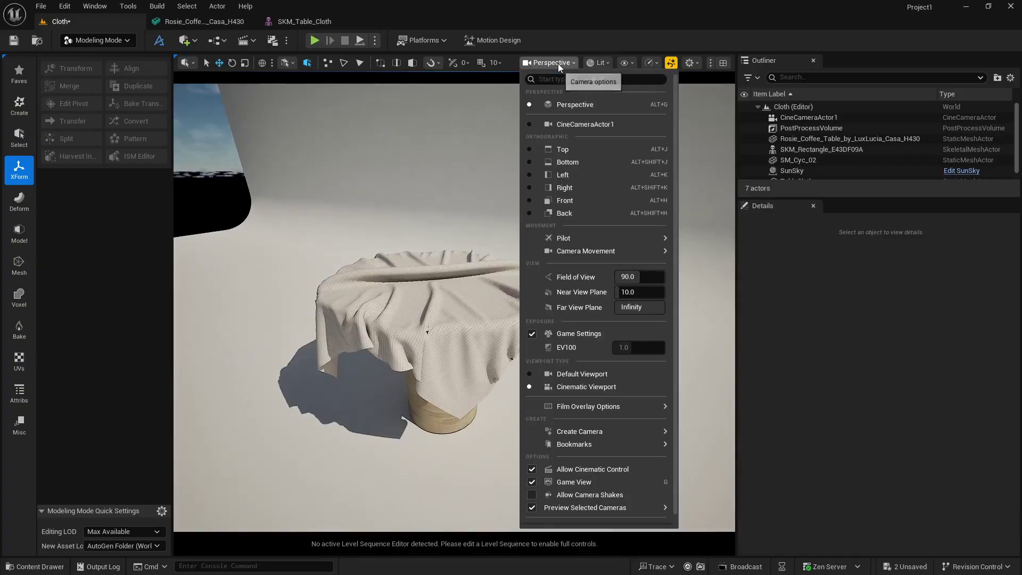
click(580, 124)
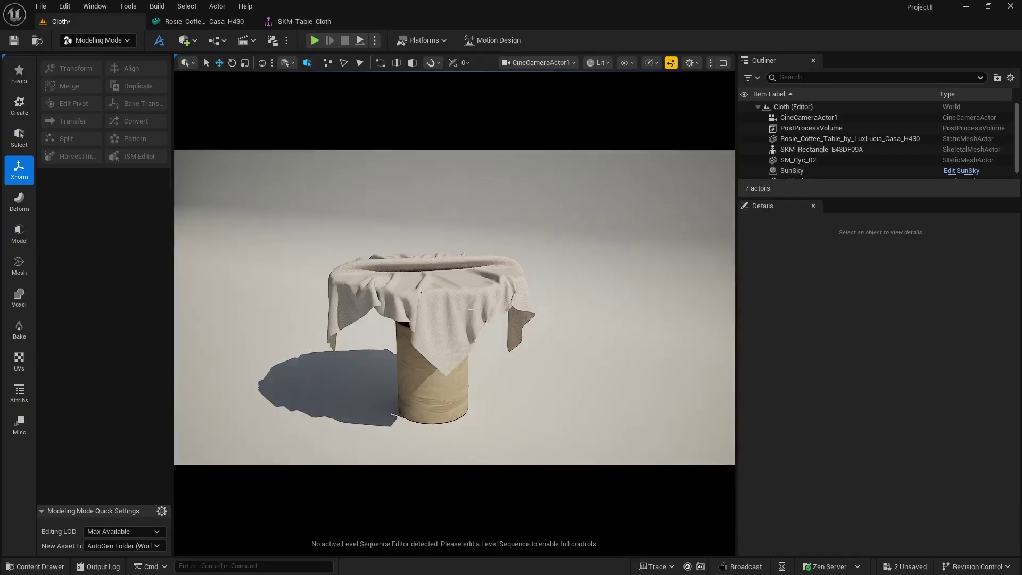
- Select TableCloth and look through the modeling tool categories for tools that refine the mesh
click(426, 288)
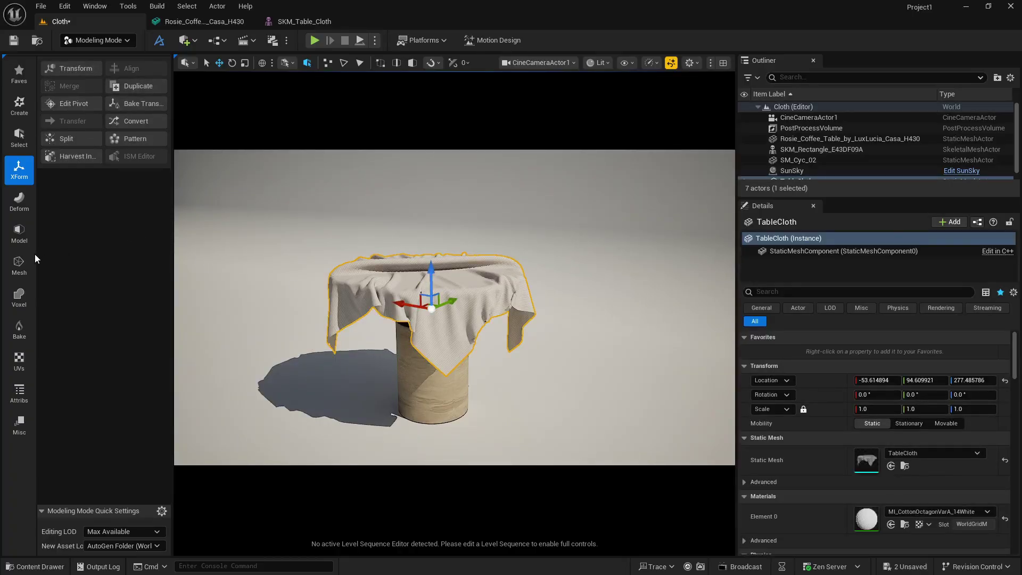
click(15, 264)
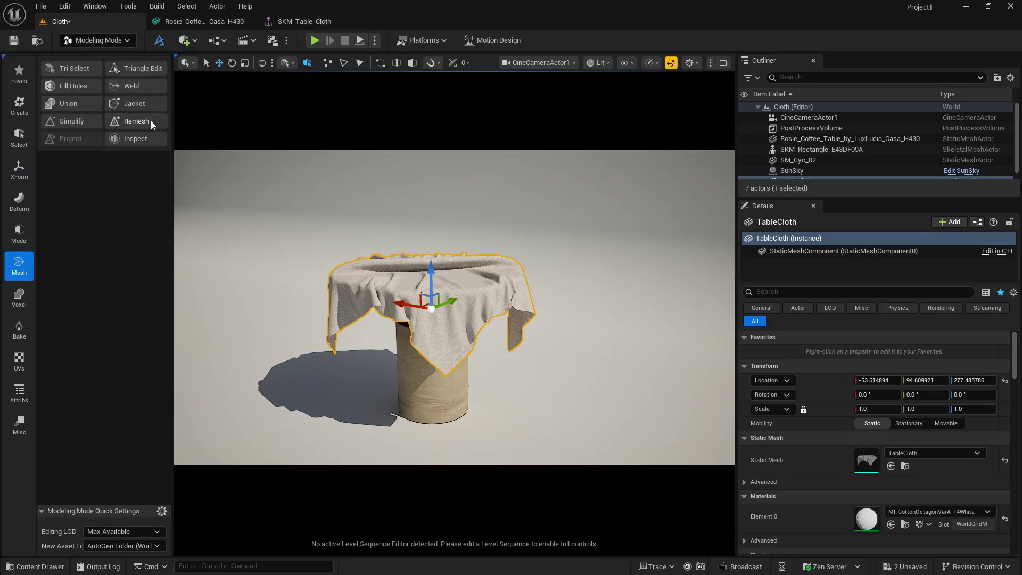
click(21, 231)
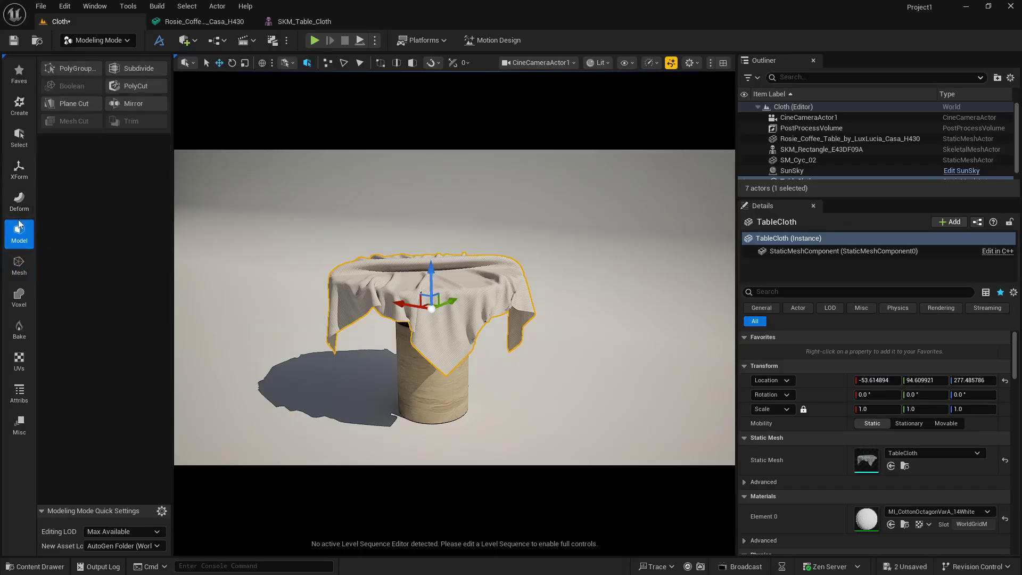
click(15, 204)
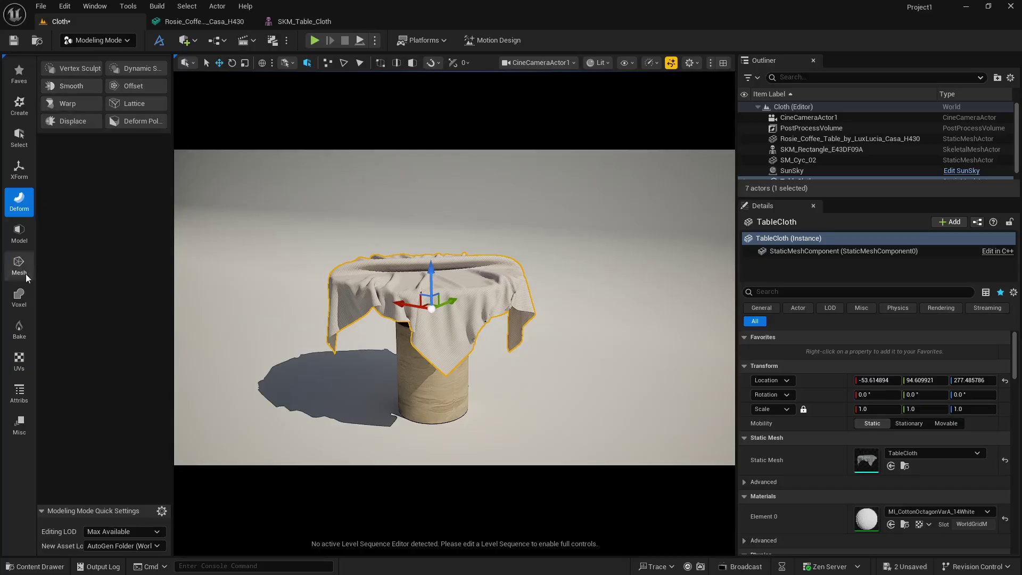
click(21, 322)
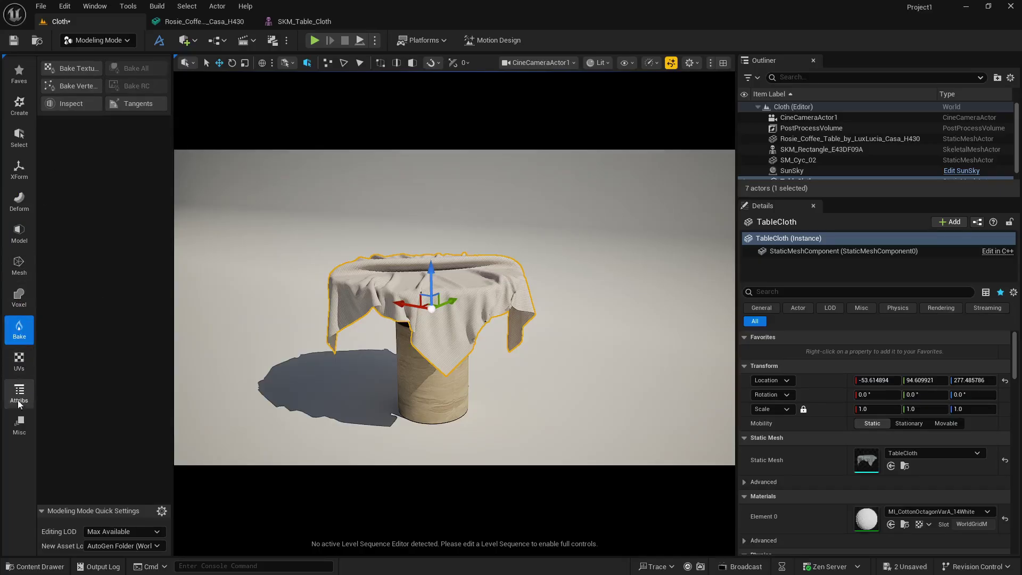
click(20, 424)
click(20, 143)
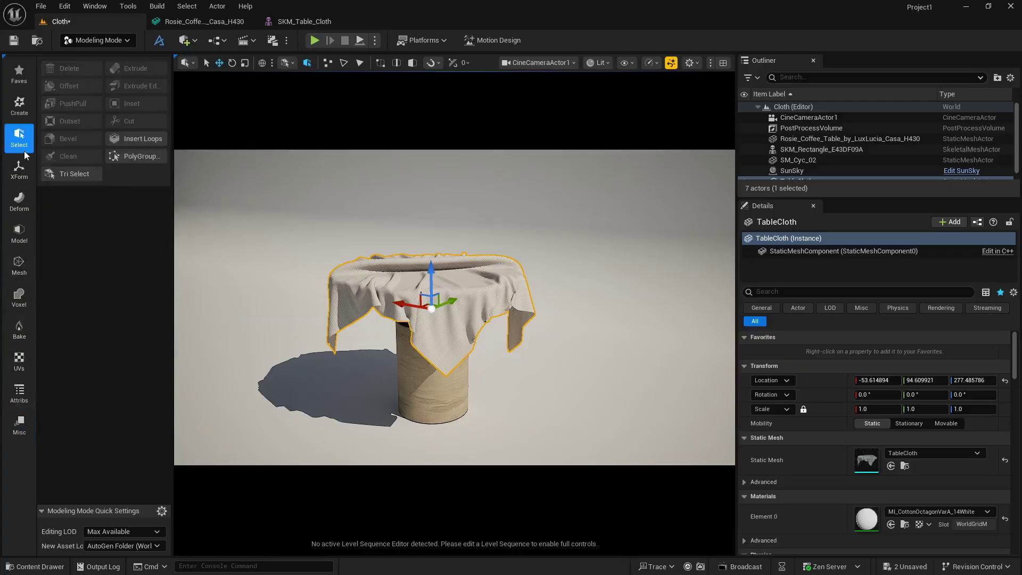
click(19, 169)
click(18, 202)
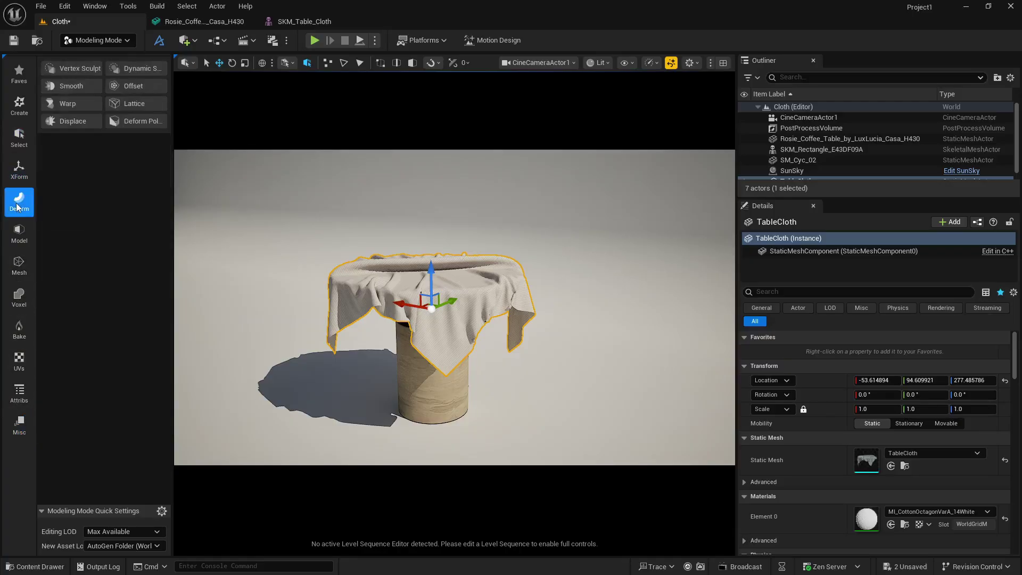
- Try the Smooth deformation on TableCloth with Fast Iterative smoothing, 3 steps and a smoothing amount of about 0.78, and cancel it
click(82, 84)
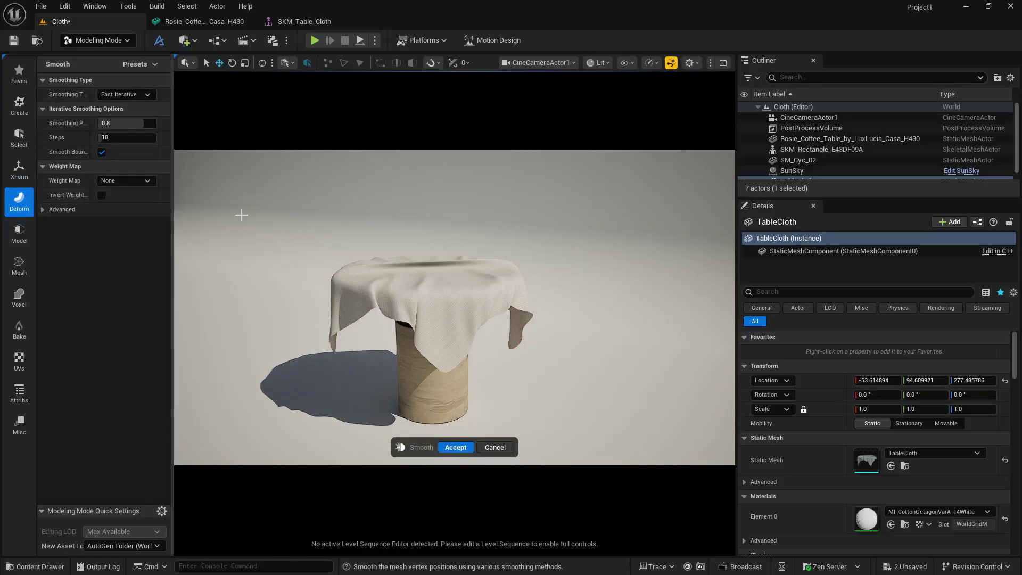
click(495, 447)
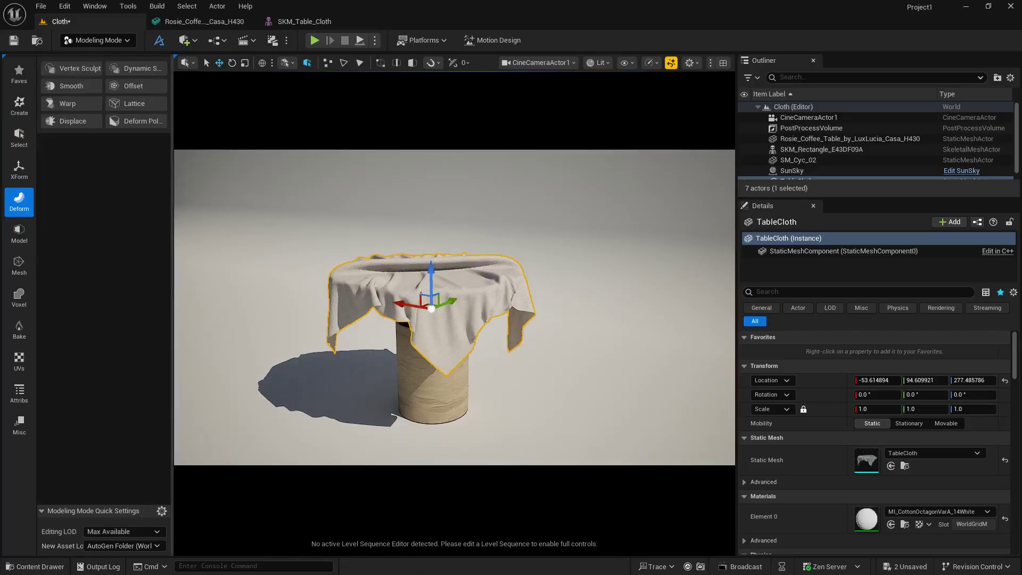
click(55, 85)
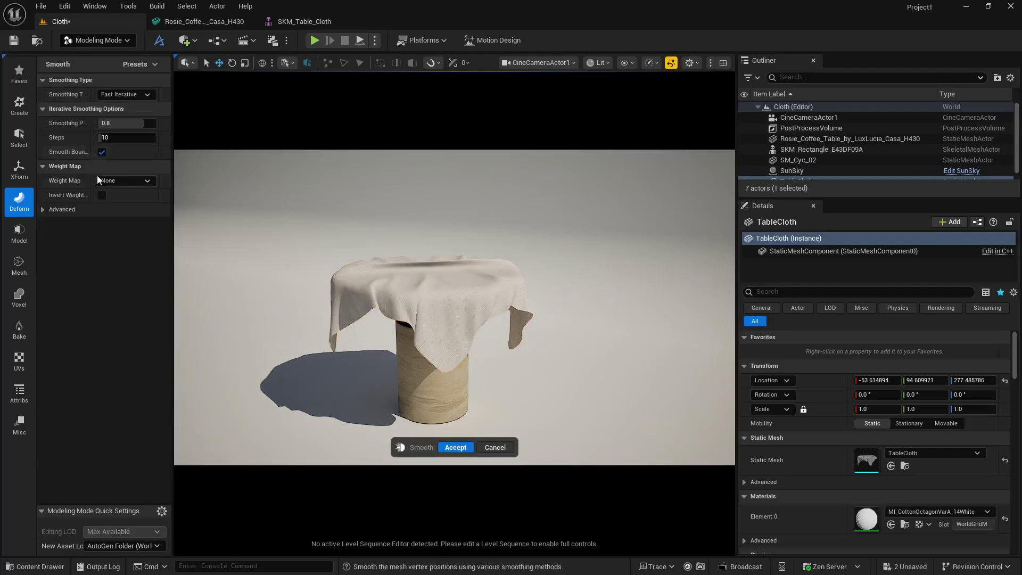
click(136, 92)
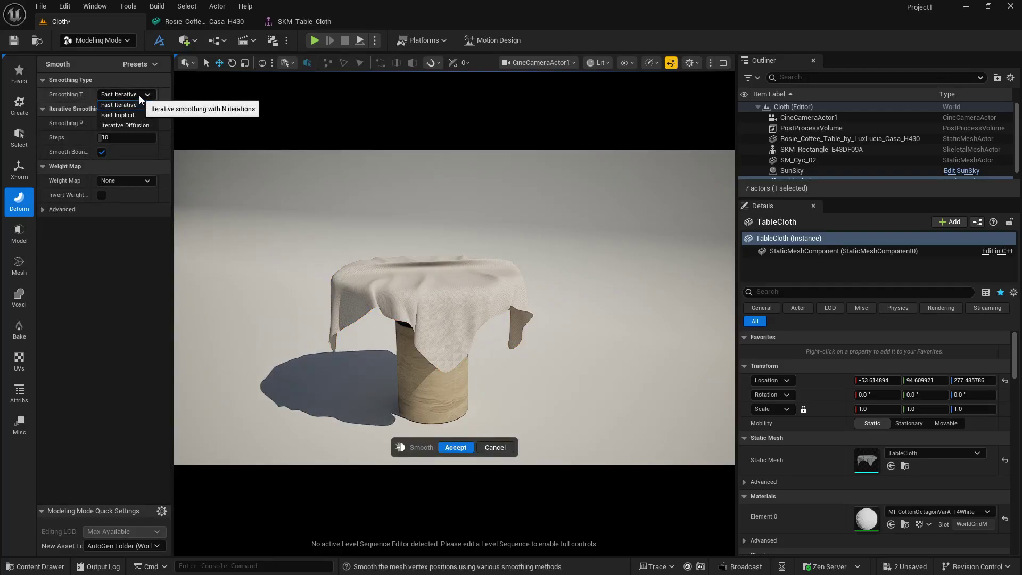
click(142, 105)
click(123, 137)
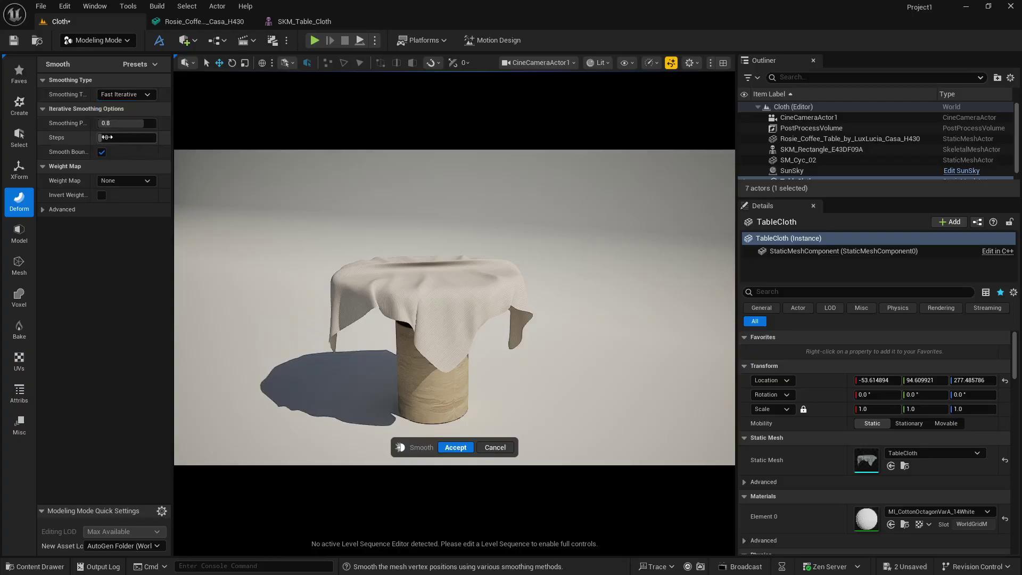
text(2)
key(BackSpace)
text(3)
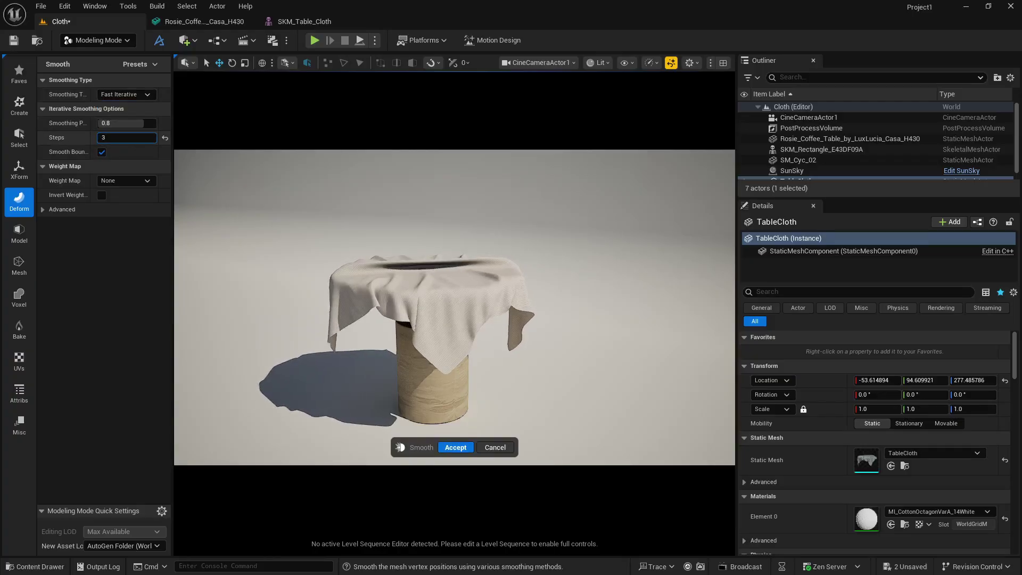
key(Return)
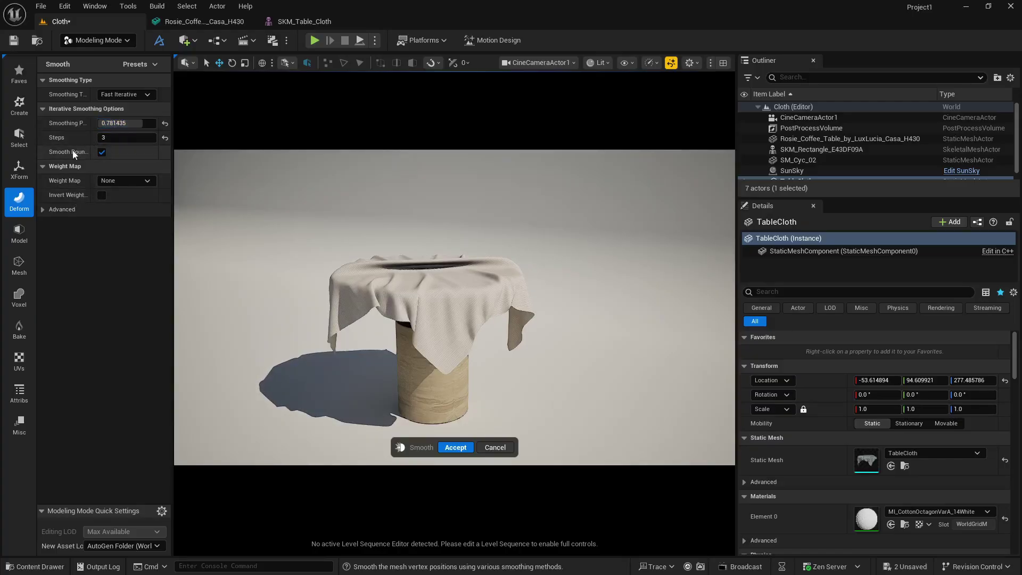
click(495, 447)
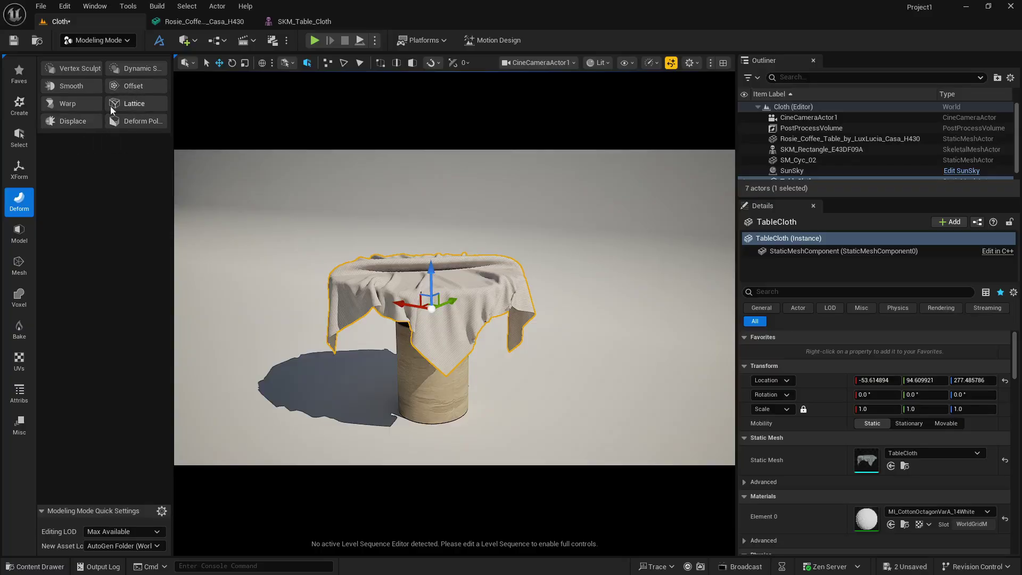
- Preview the Remesh operation on TableCloth and cancel it
click(21, 259)
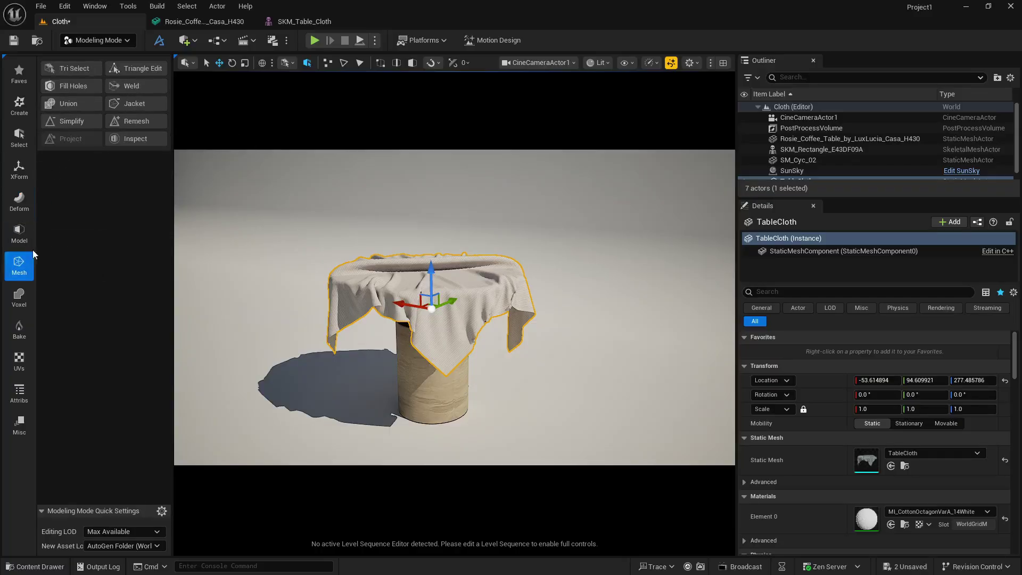
click(151, 120)
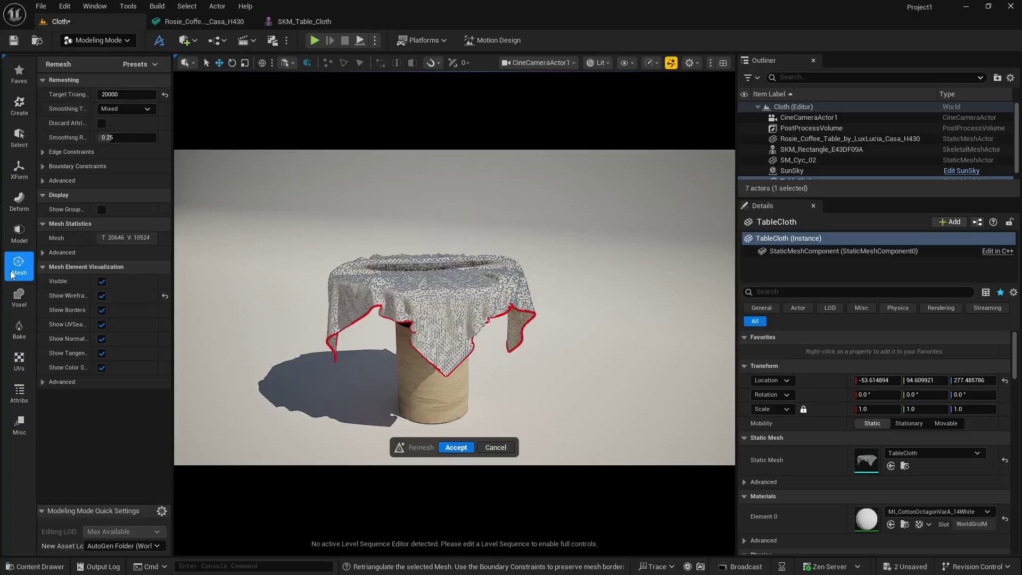
click(486, 449)
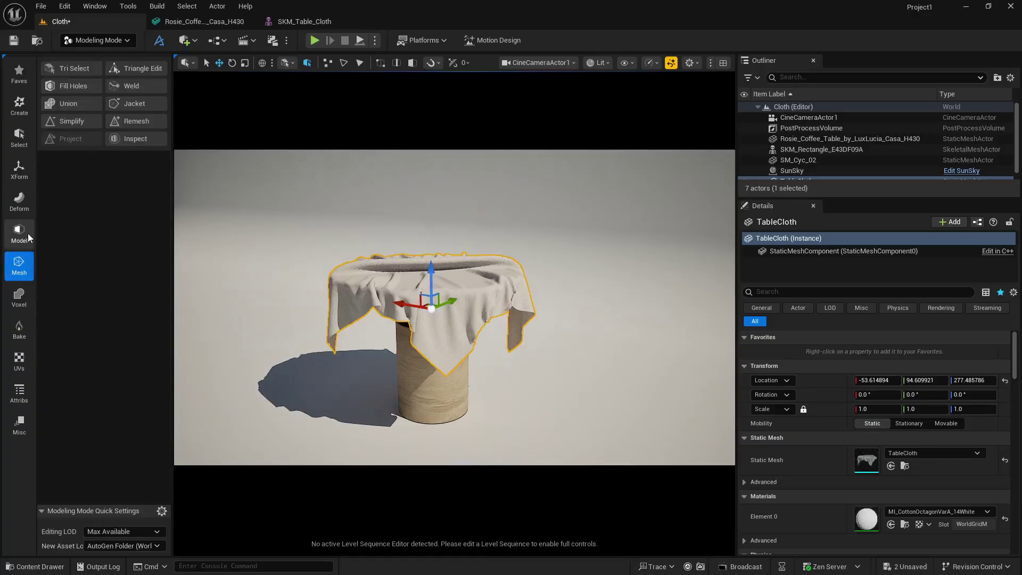
- Preview the Simplify operation on TableCloth with the QEM simplifier and a 50 percent target, and cancel it
click(78, 122)
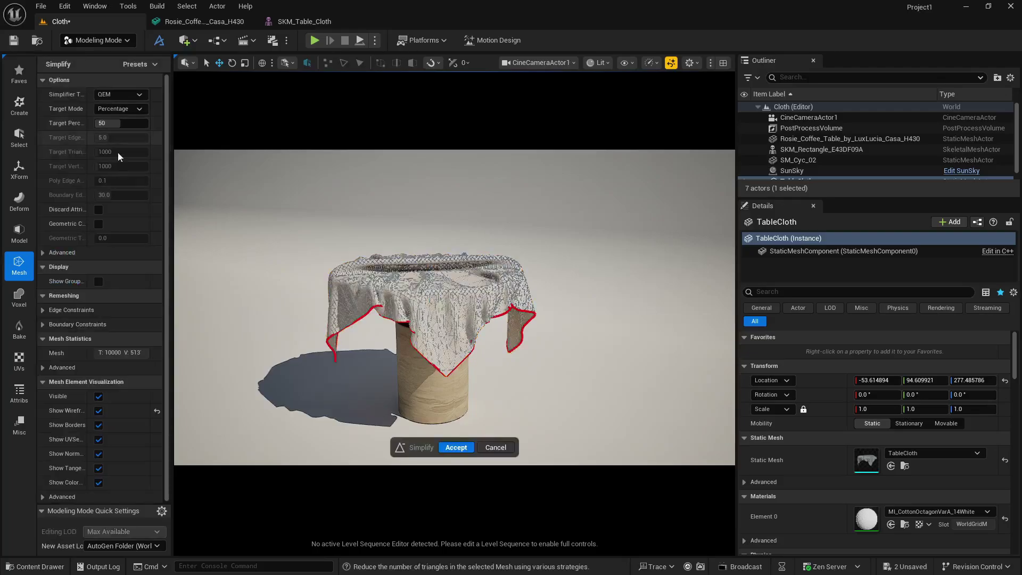
click(496, 447)
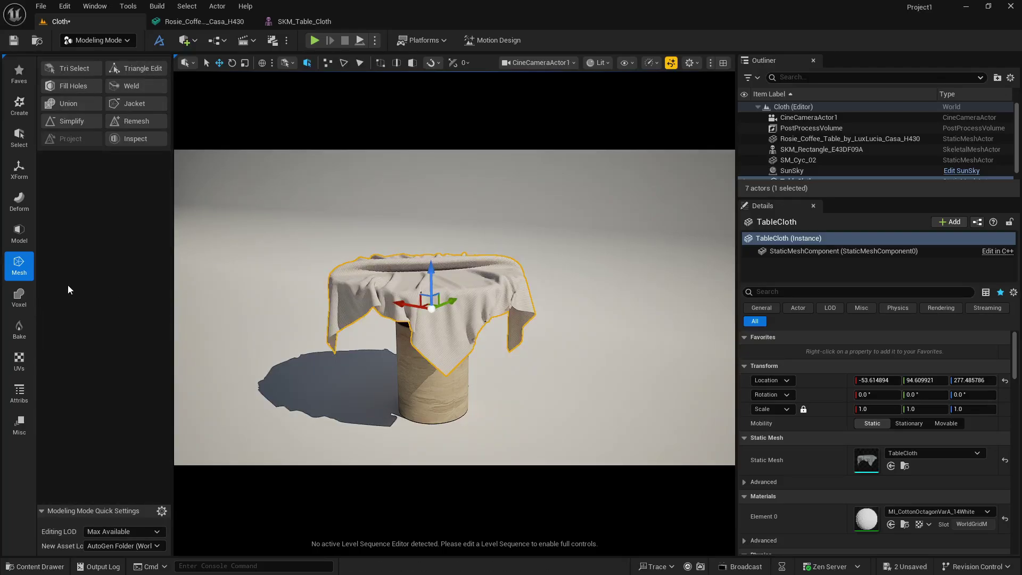
- Review the voxel, mesh, deform, UV, attribute and miscellaneous modeling tools available for TableCloth, and select the SM_Cyc_02 backdrop instead
click(18, 295)
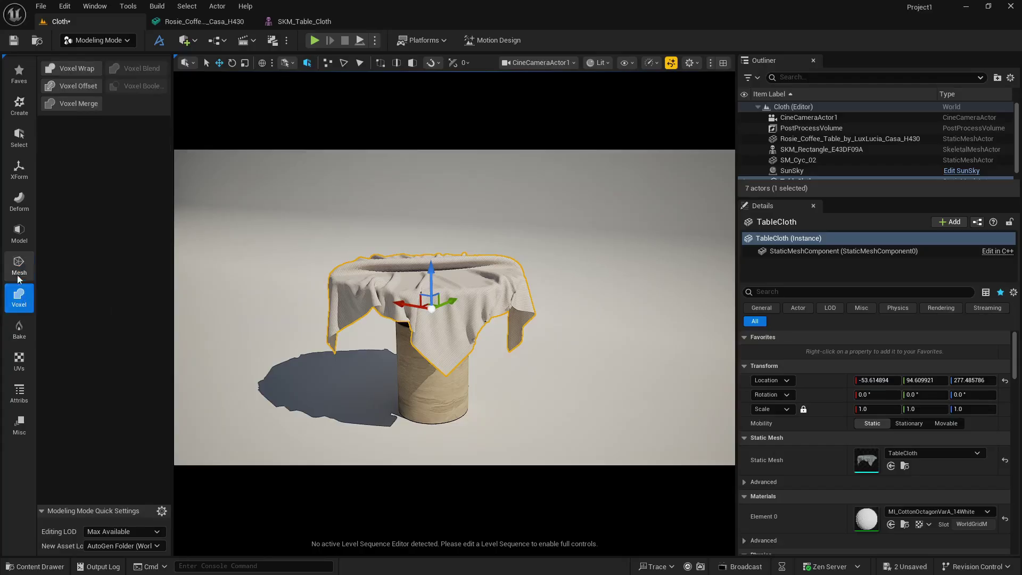
click(19, 264)
click(17, 232)
click(18, 207)
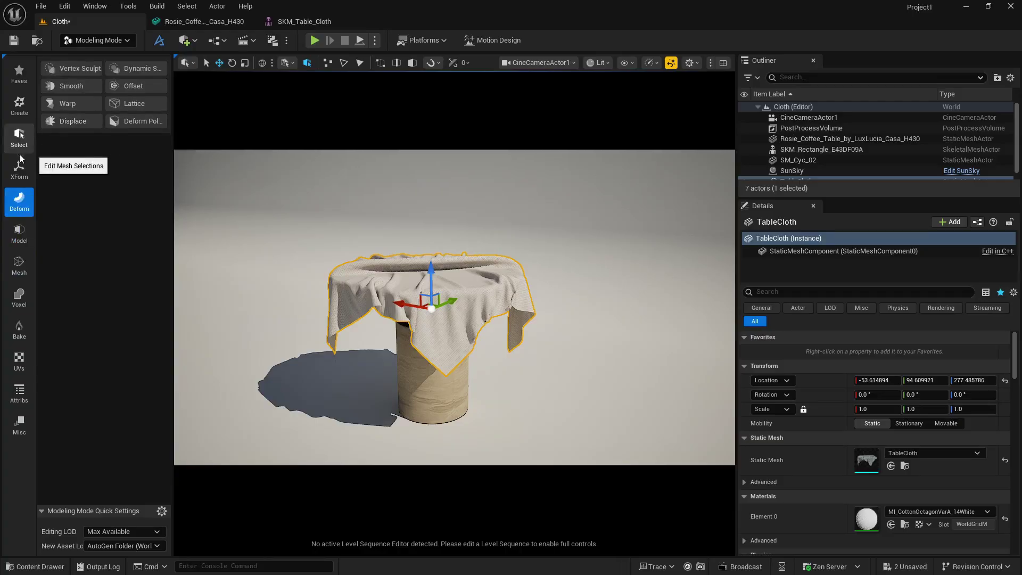
click(19, 266)
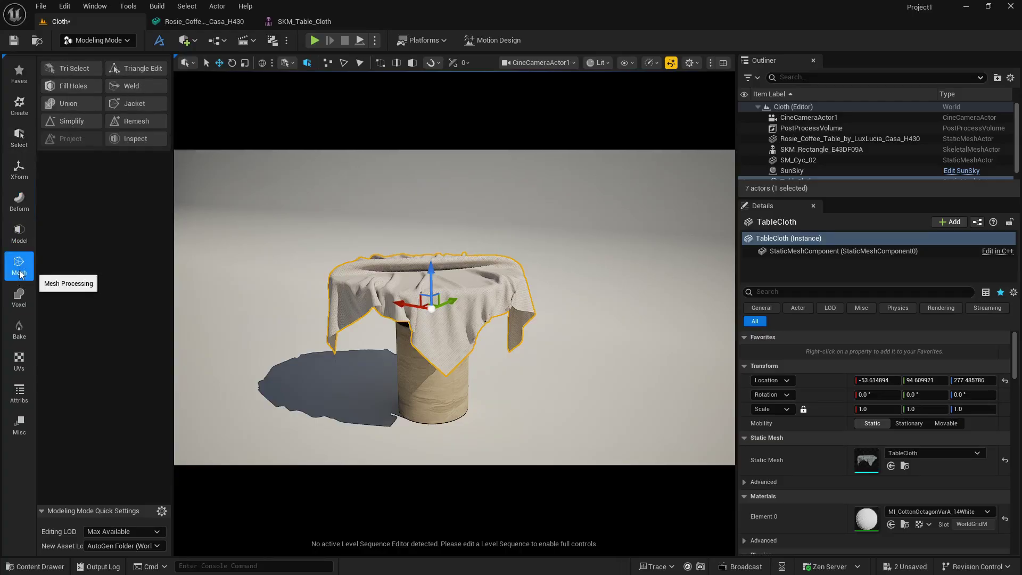
click(19, 307)
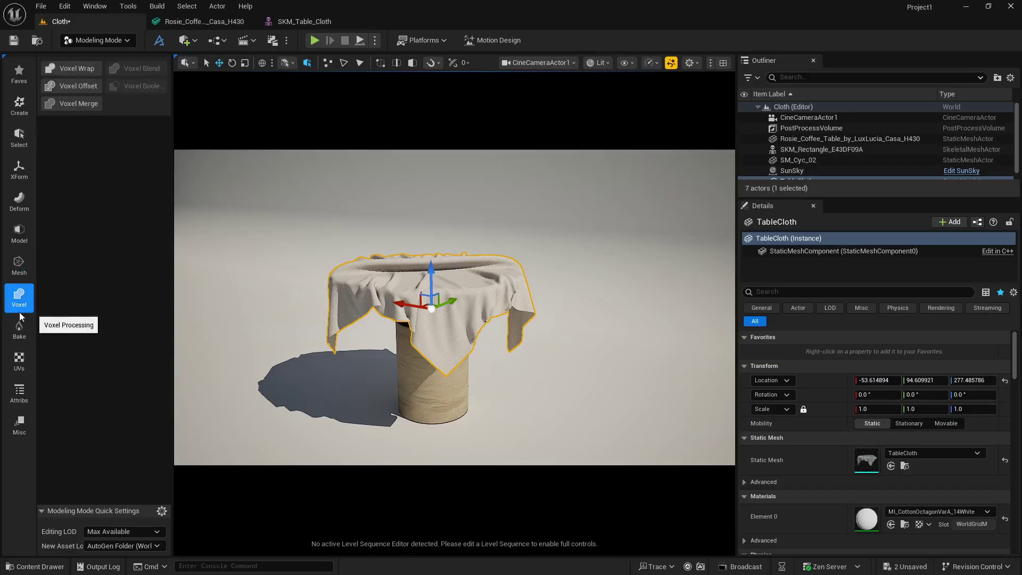
click(19, 361)
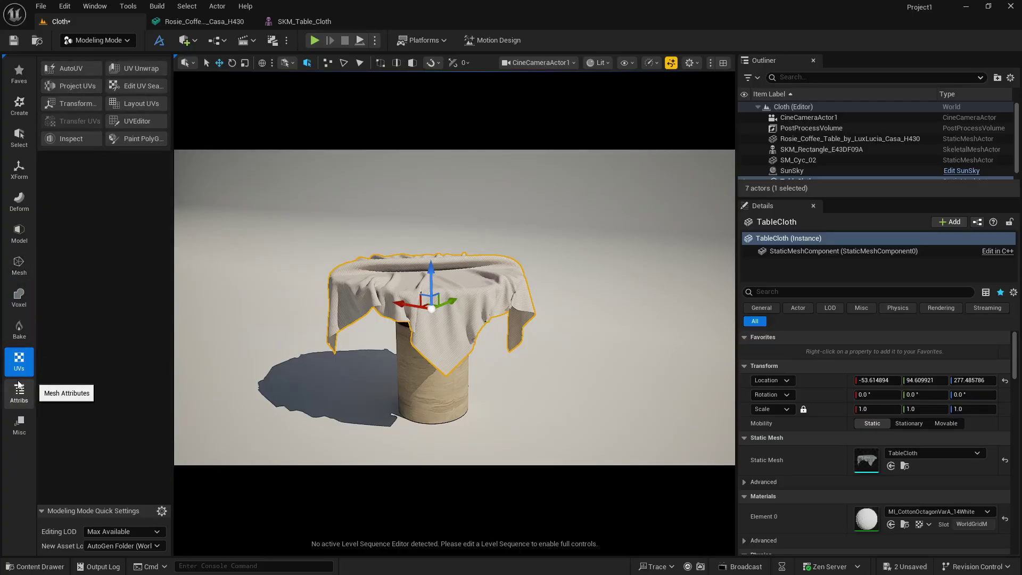
click(19, 389)
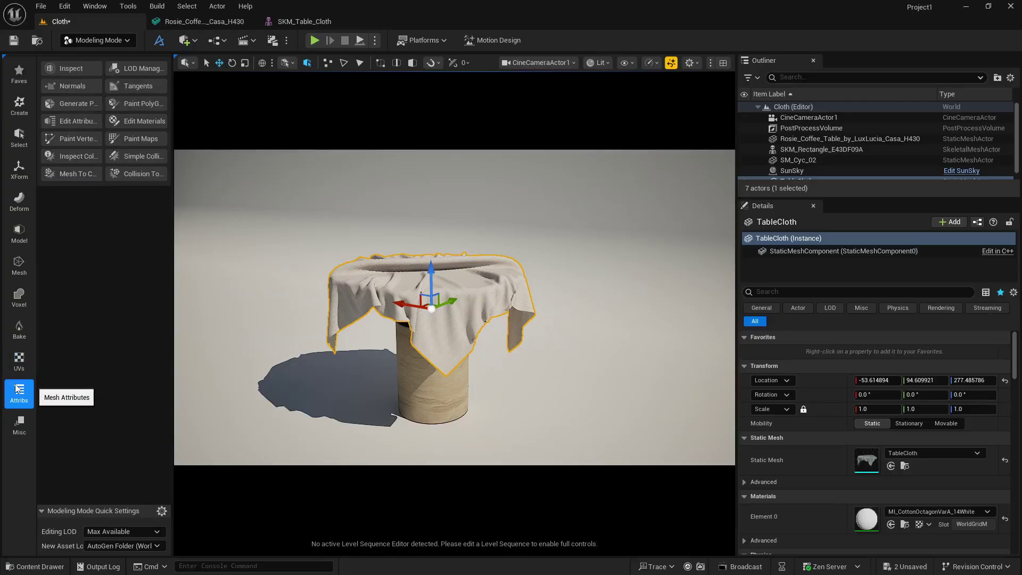
click(19, 424)
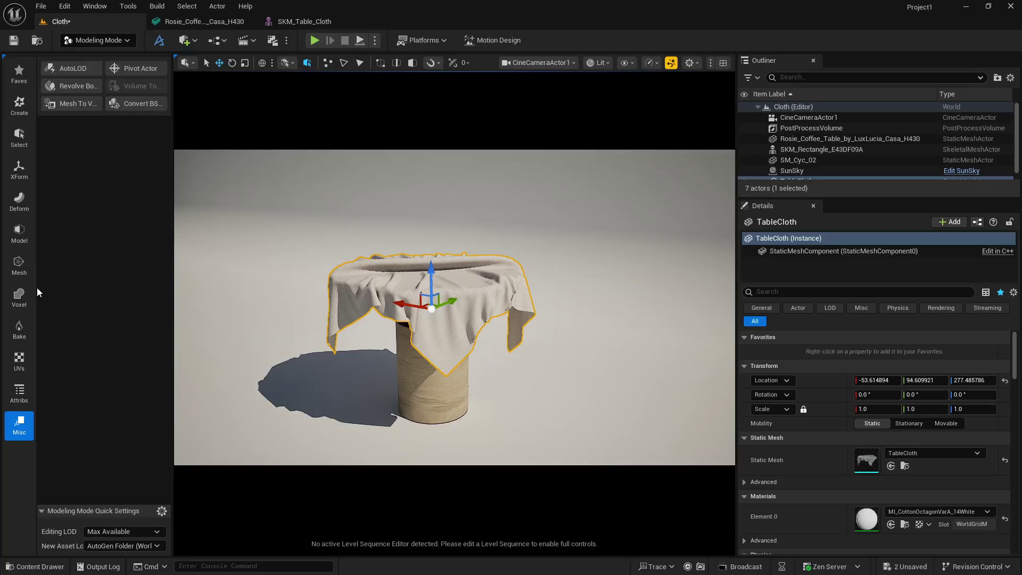
click(337, 239)
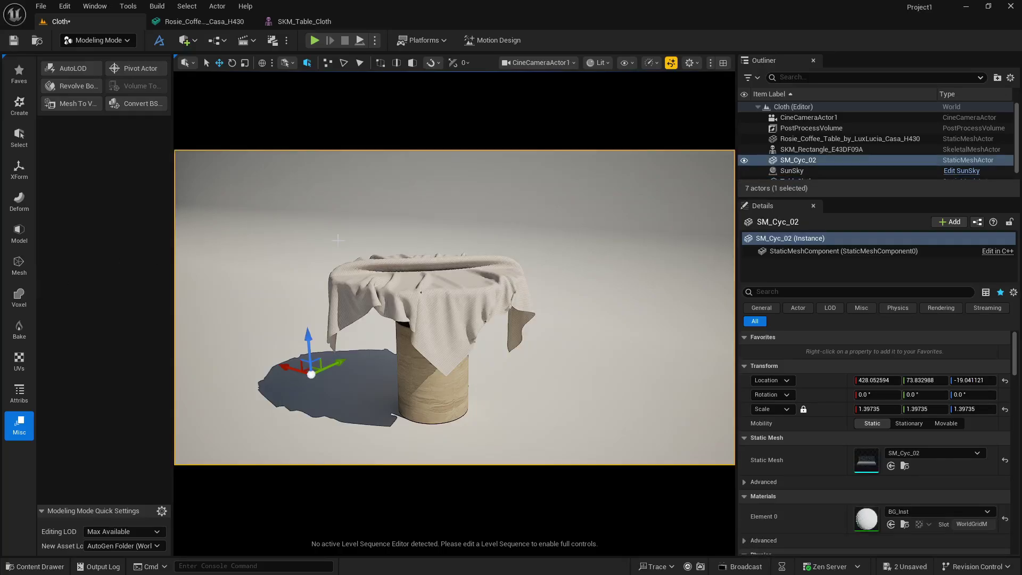